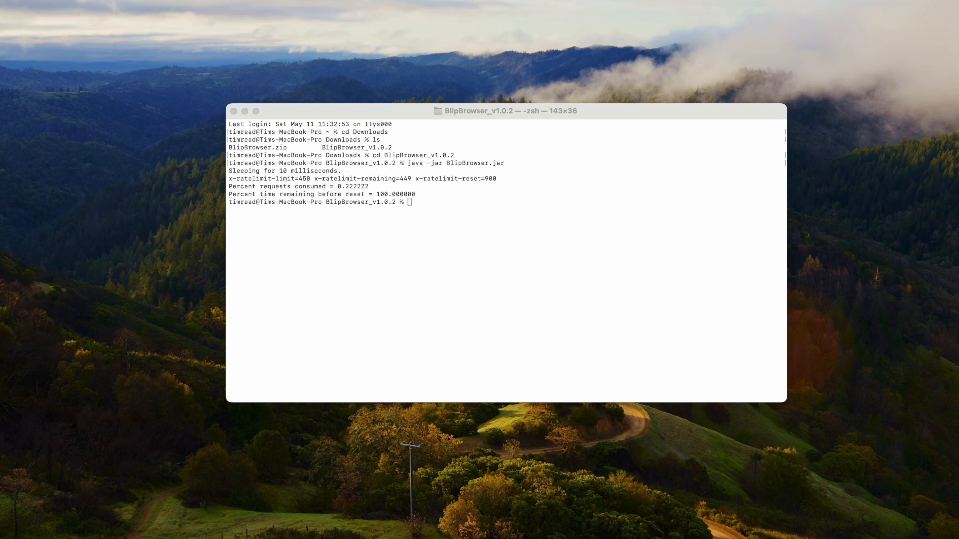
- Run BlipBrowser.jar again with Java in the terminal, accept its licence terms and bring the browser window fully into view
click(573, 338)
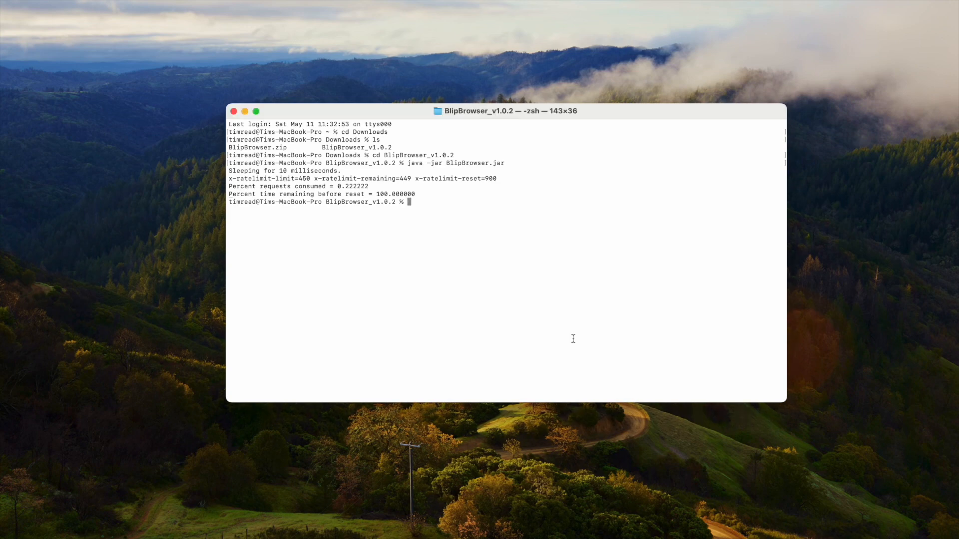
key(Up)
key(Return)
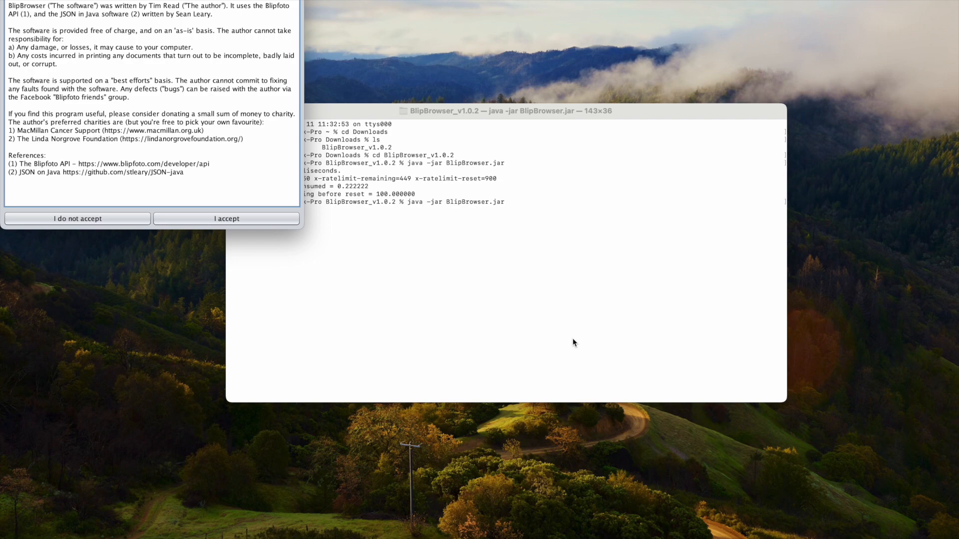
click(268, 215)
drag(373, 0, 466, 13)
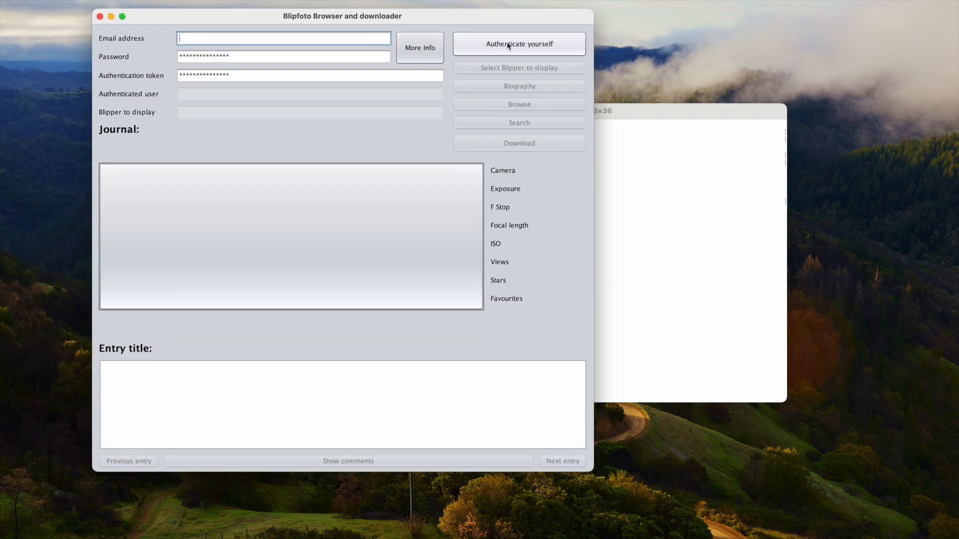
- Paste the authentication token into its field and authenticate the account
double_click(372, 74)
key(super+v)
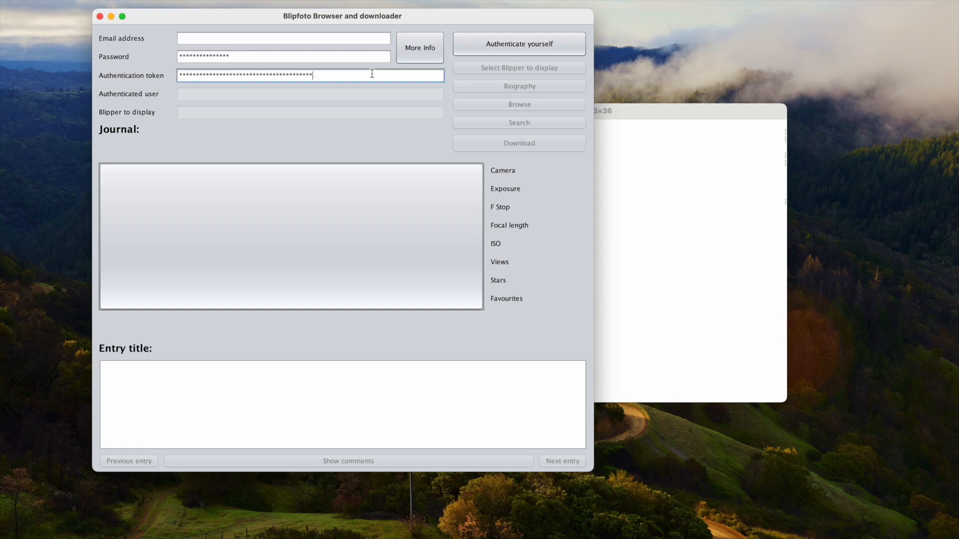
click(508, 45)
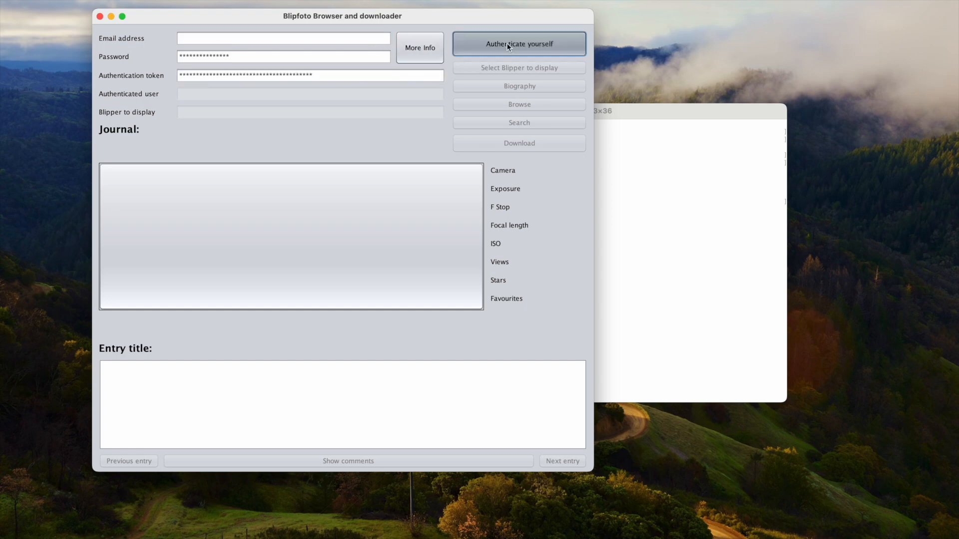
click(478, 266)
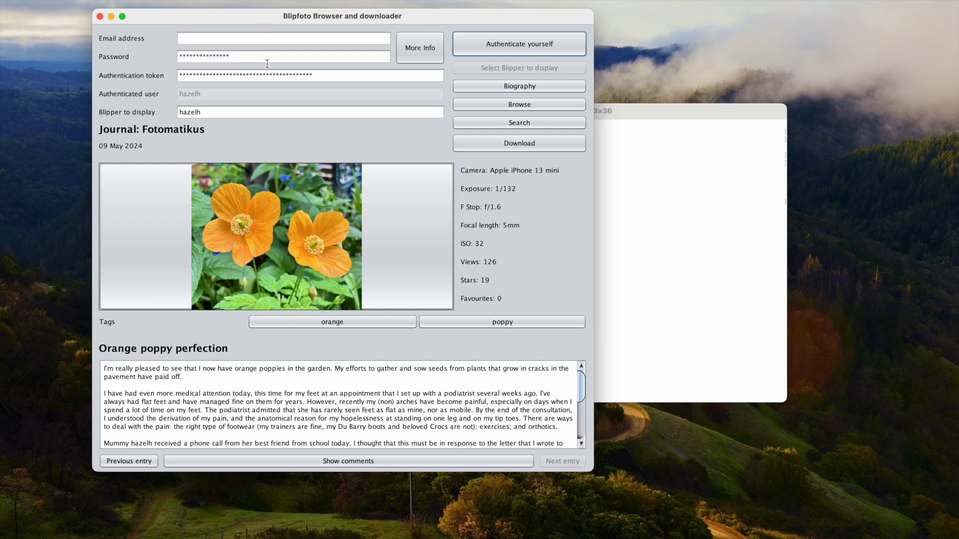
- Open the window of download options for the journal and bring the main browser window back to the front
drag(344, 18, 412, 9)
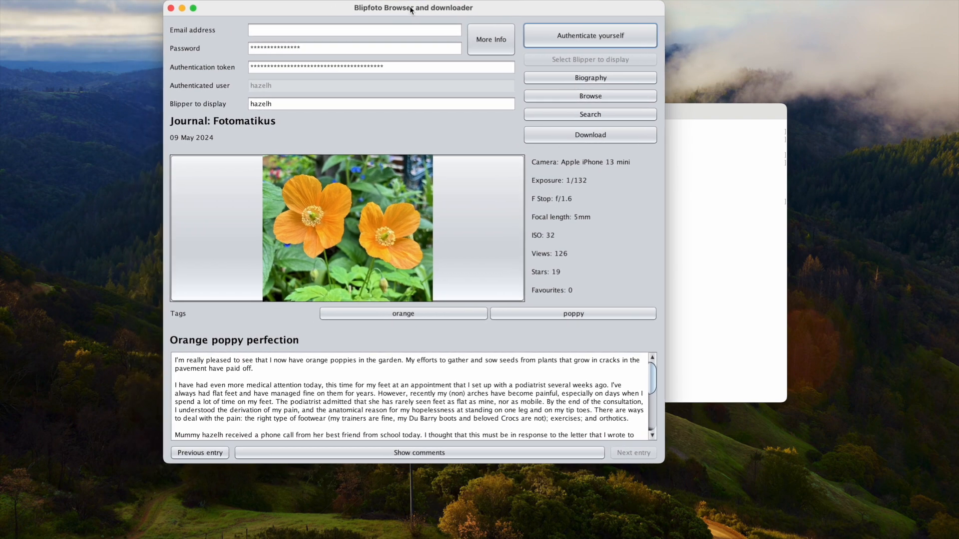
click(594, 136)
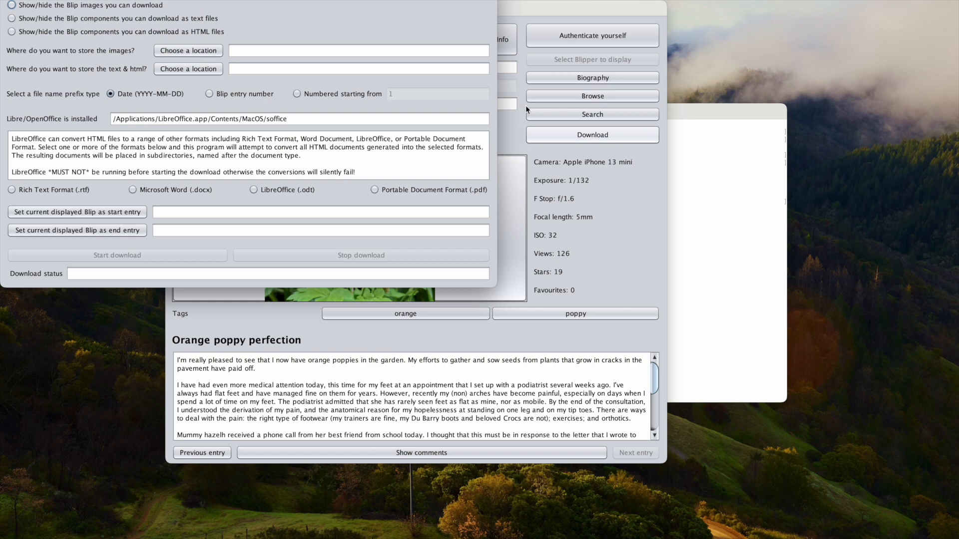
click(565, 10)
- Browse the journal's calendar of entries and show the month of April 2024
click(581, 97)
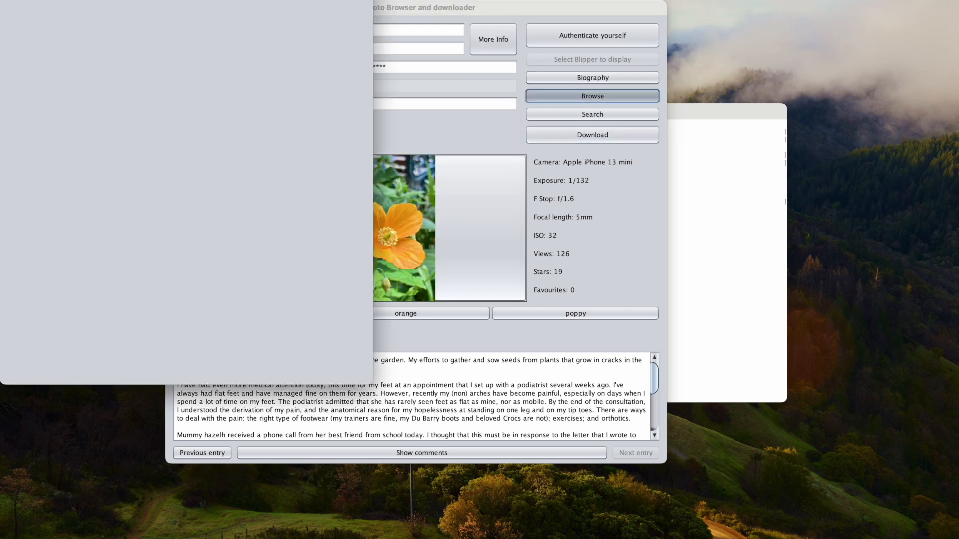
drag(304, 1, 811, 111)
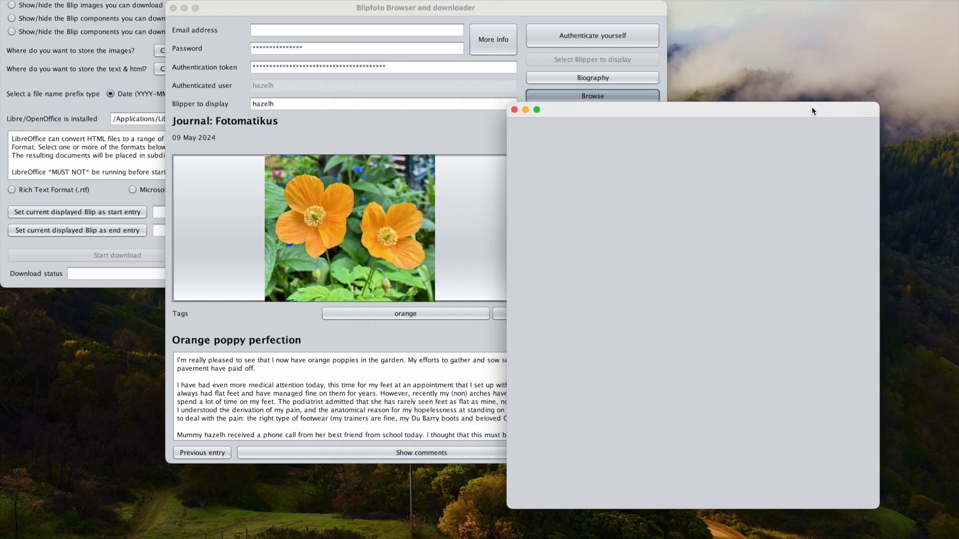
click(706, 126)
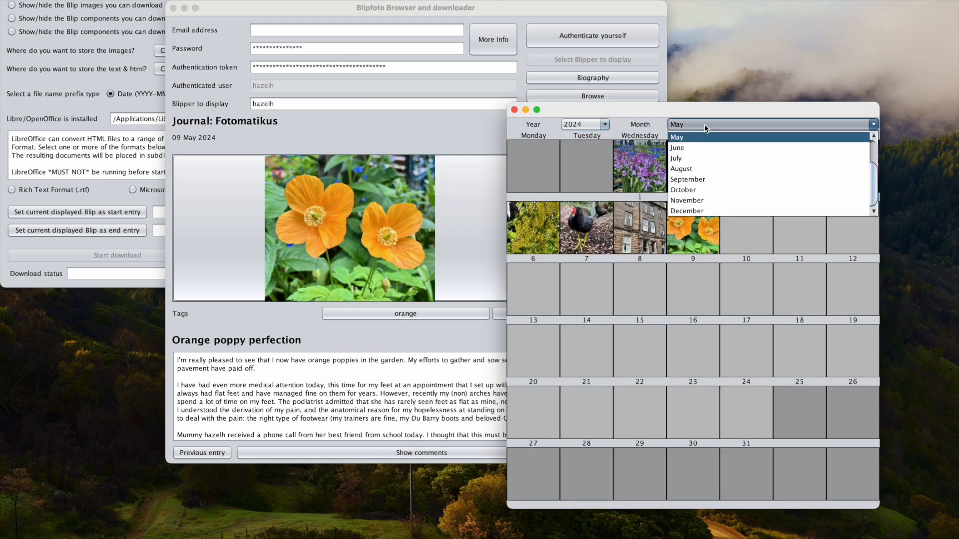
scroll(686, 150, up, 1)
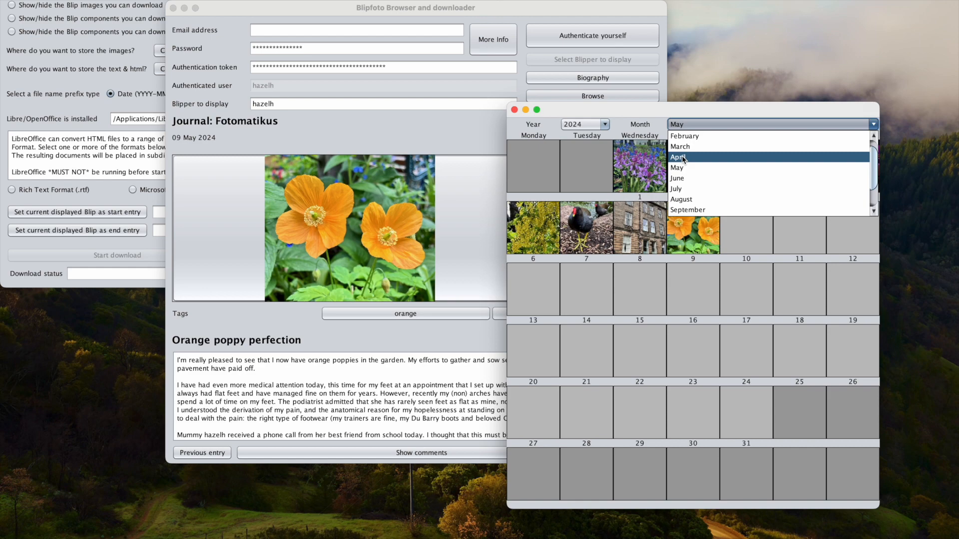
click(682, 156)
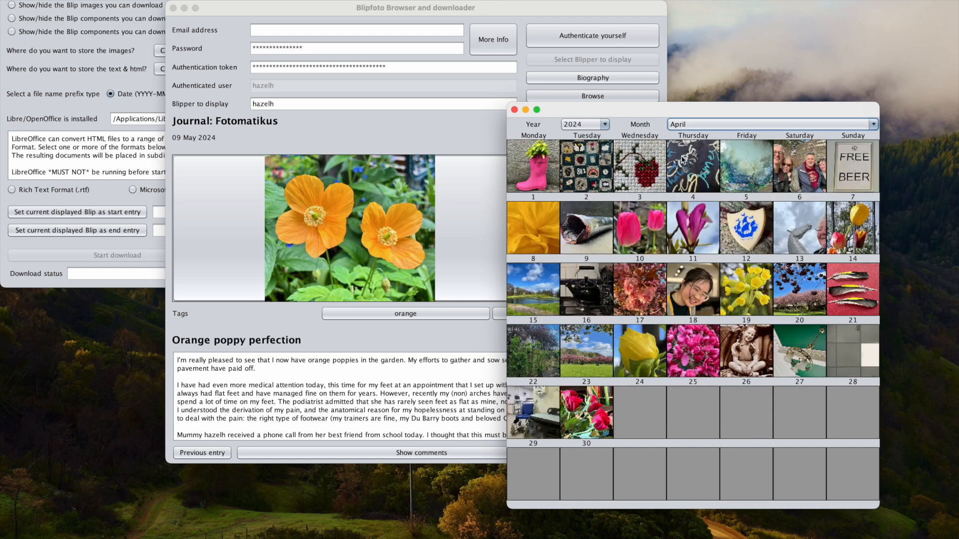
- Display the 1 April 2024 entry and set it as the start entry of the download
click(533, 160)
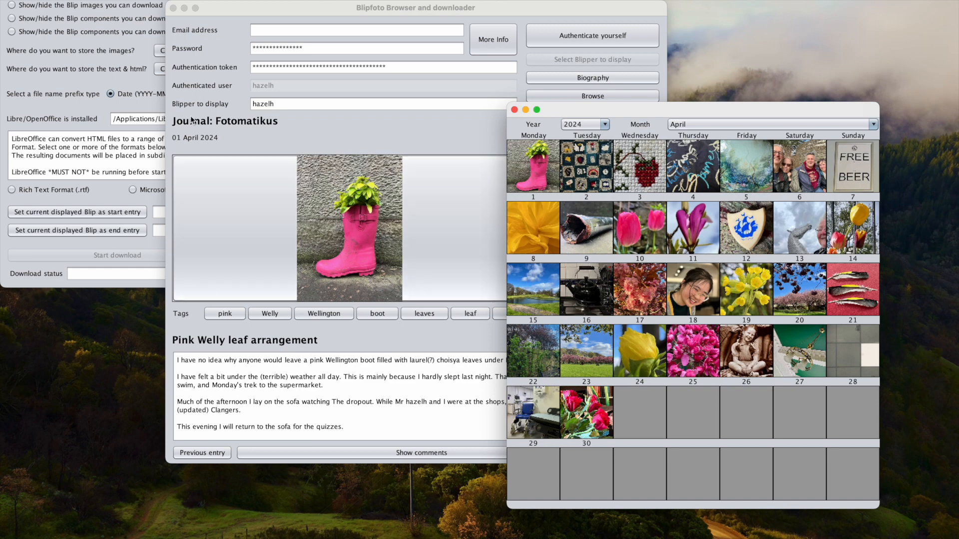
click(93, 214)
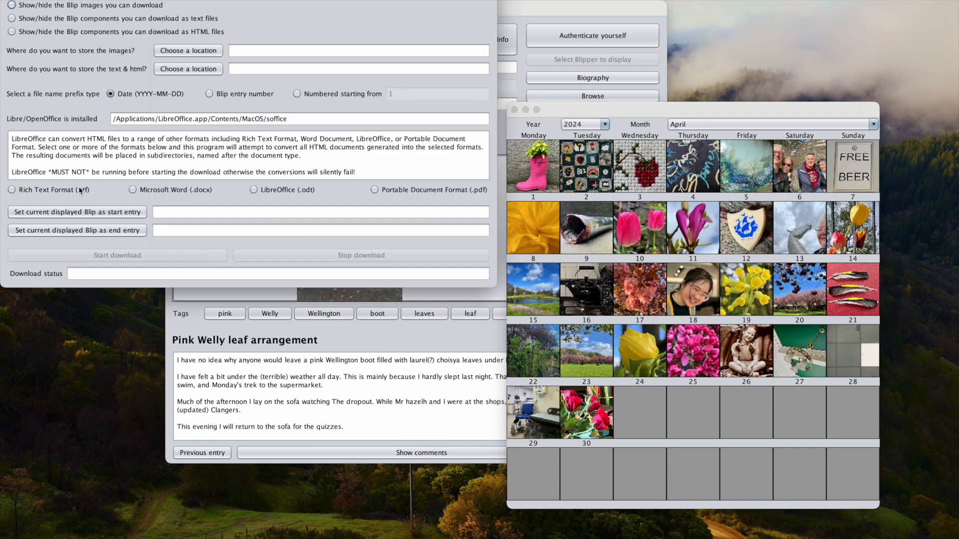
click(93, 214)
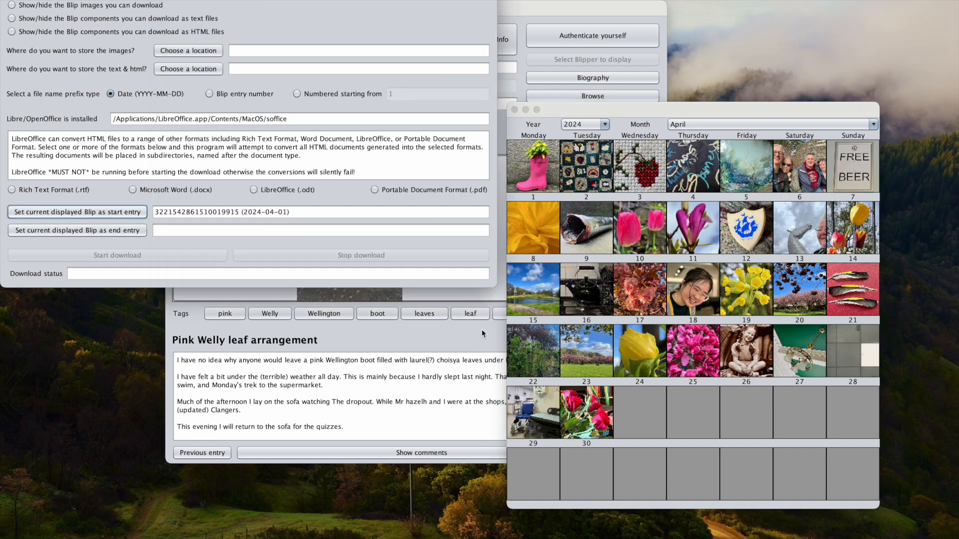
- Display the 30 April 2024 entry and set it as the end entry of the download
click(578, 418)
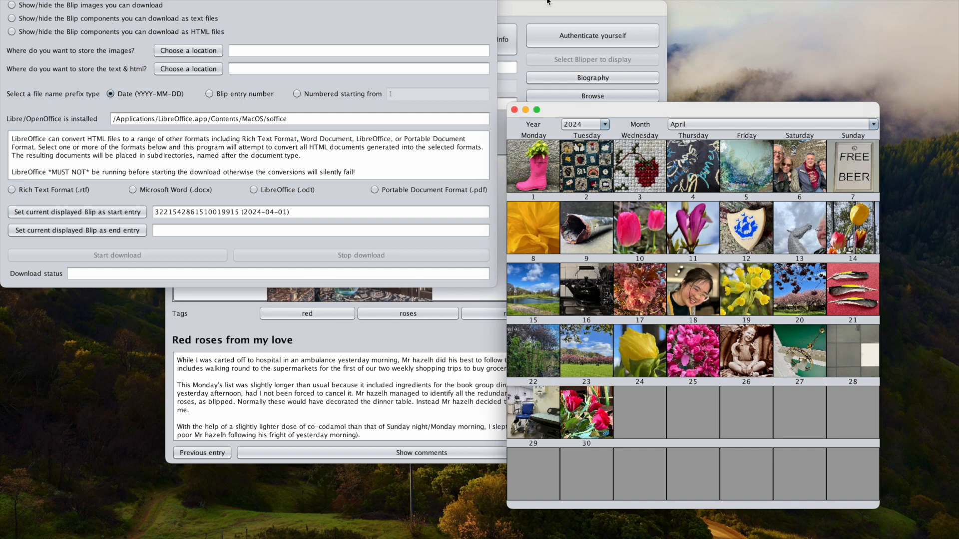
click(547, 6)
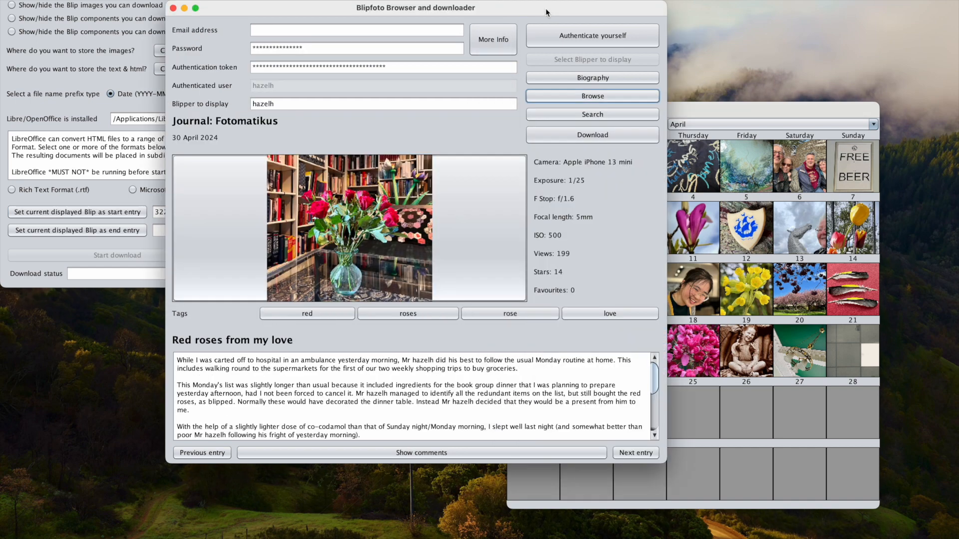
click(128, 231)
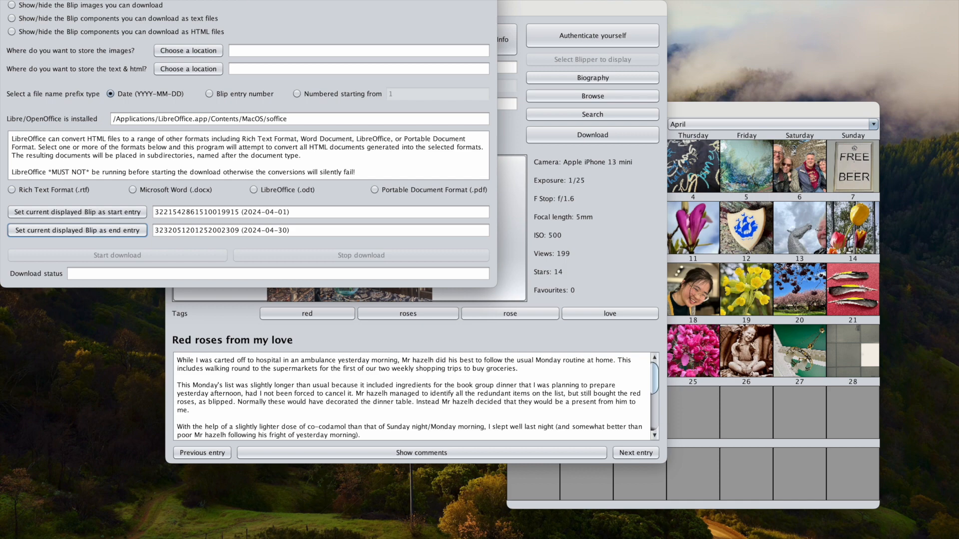
- Show the HTML download components, include Image and Extra images, and exclude Metadata
drag(238, 0, 354, 41)
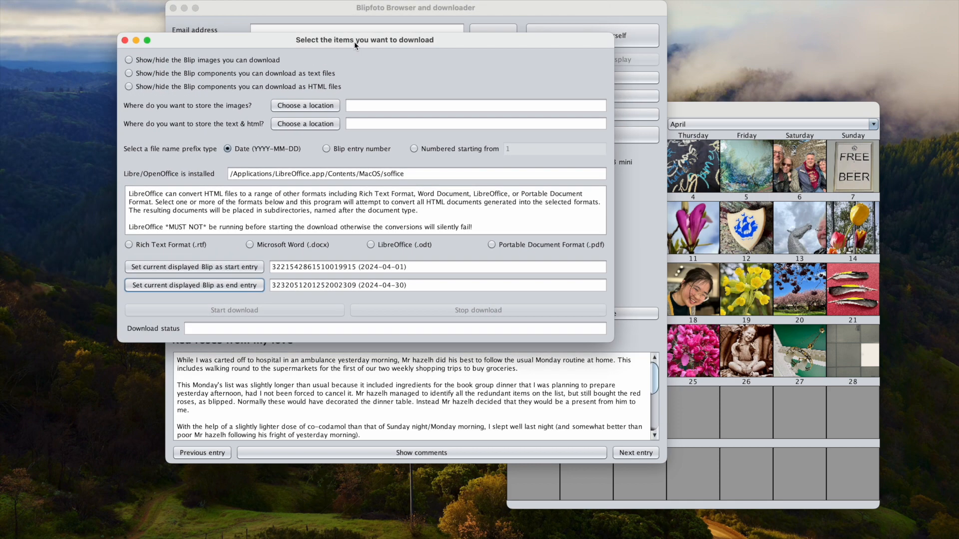
click(131, 86)
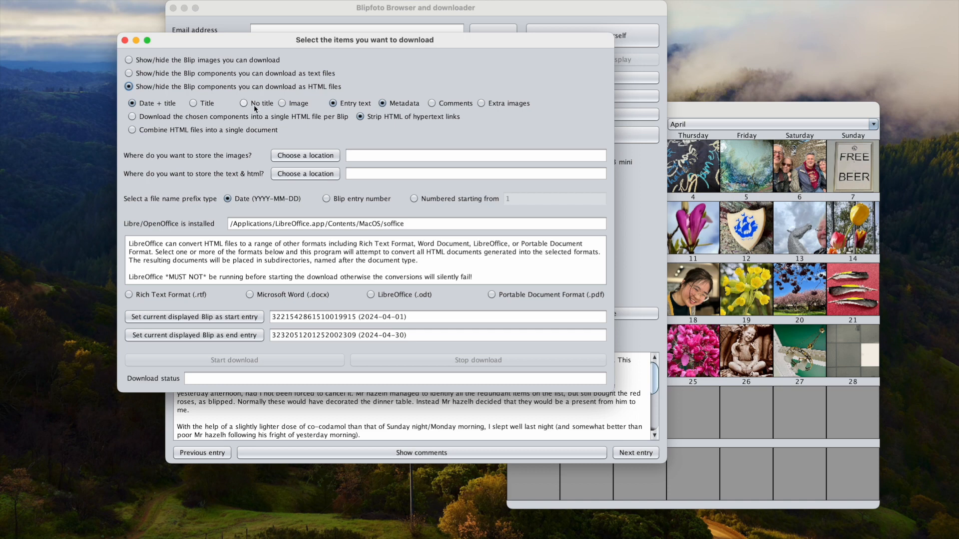
click(281, 102)
click(382, 103)
click(481, 103)
- Choose the Images folder inside BlipDownloads as the storage location for the images
click(292, 154)
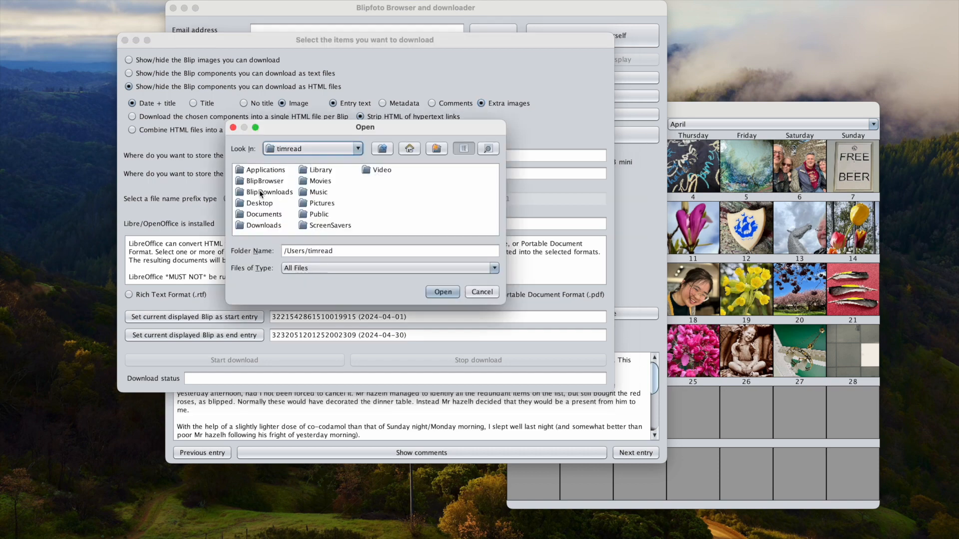
double_click(260, 192)
double_click(255, 171)
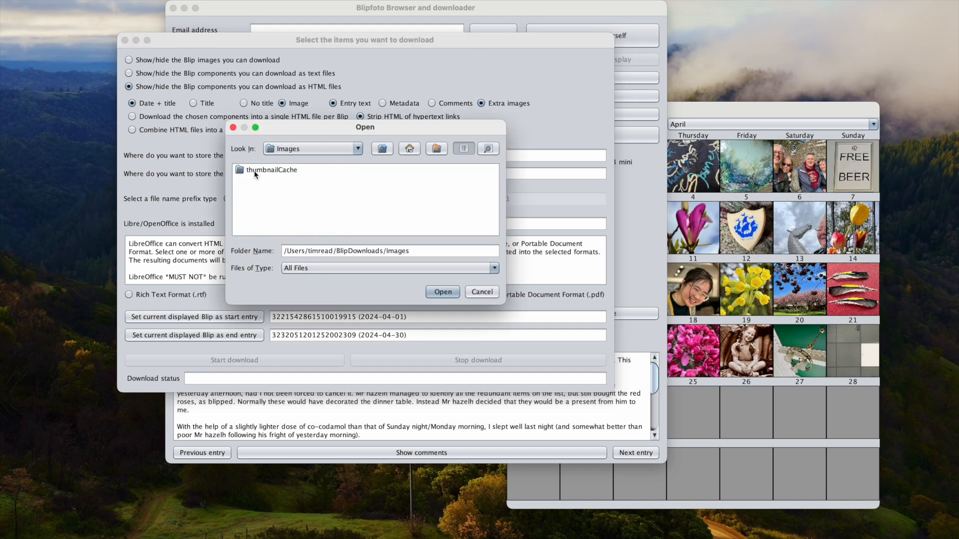
click(436, 292)
- Choose the Texts folder inside BlipDownloads as the storage location for the text and HTML files
click(301, 172)
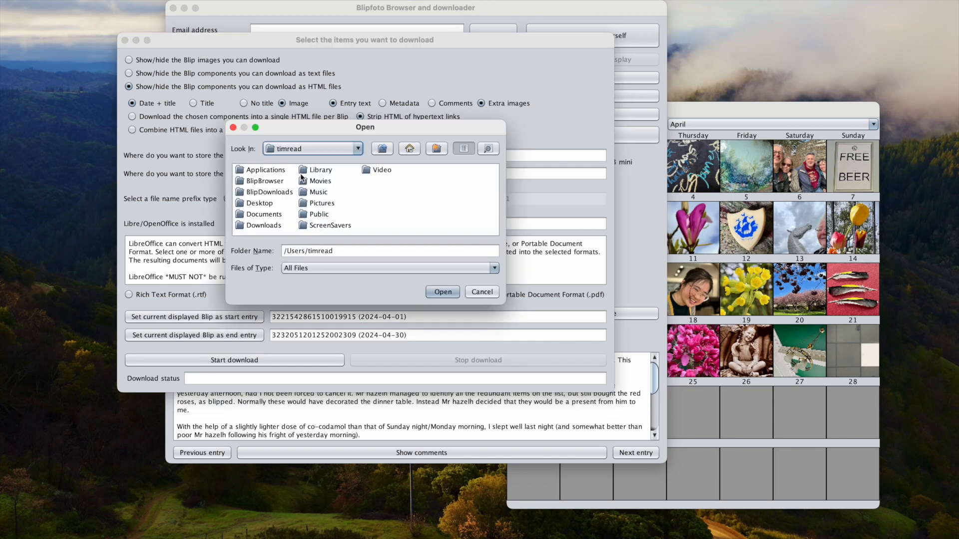
double_click(267, 193)
double_click(252, 181)
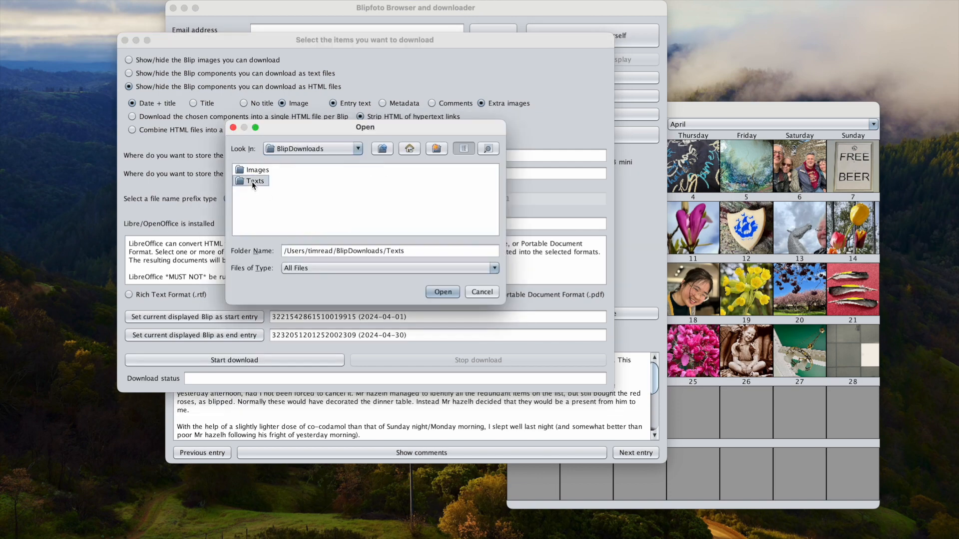
click(434, 291)
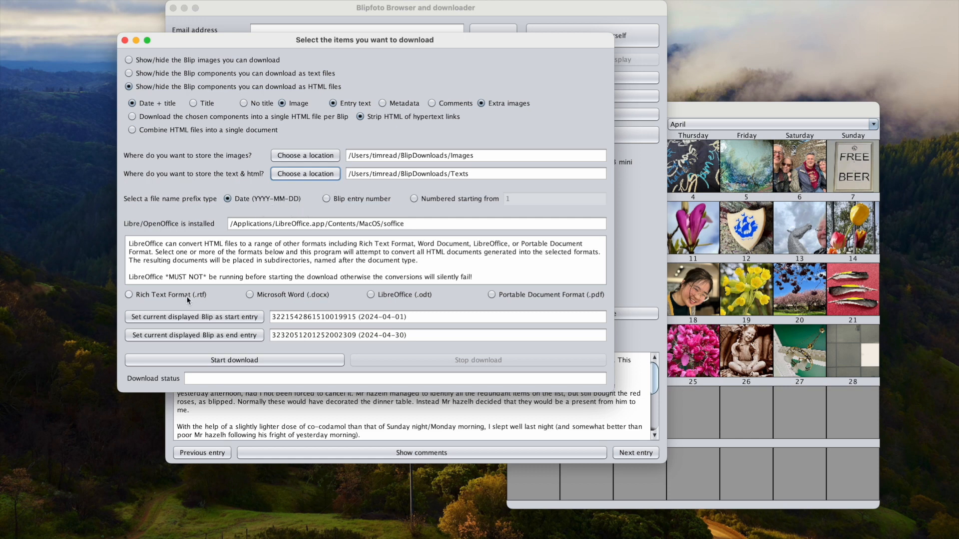
- Start the download with Rich Text Format (.rtf) conversion enabled, and check the incoming files in Finder
click(129, 295)
click(238, 358)
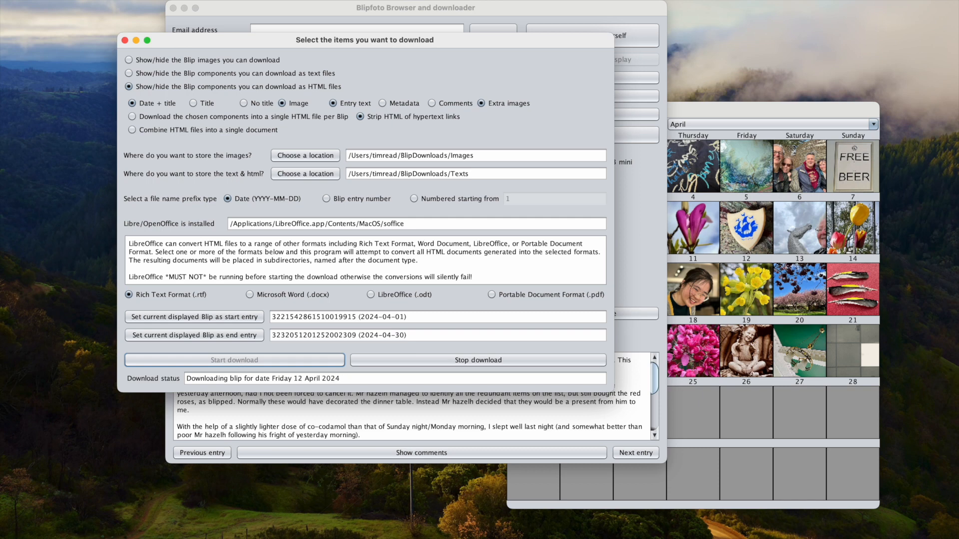
click(40, 536)
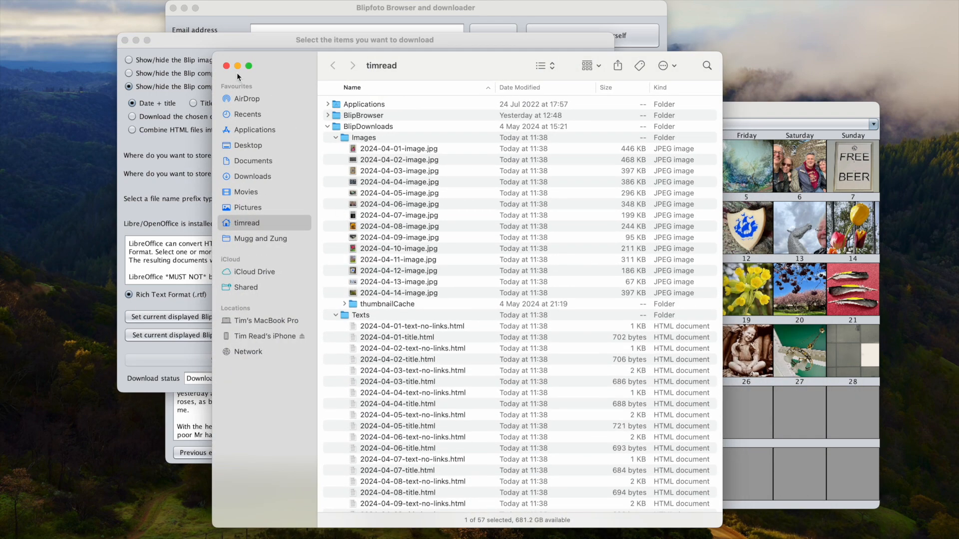
click(237, 66)
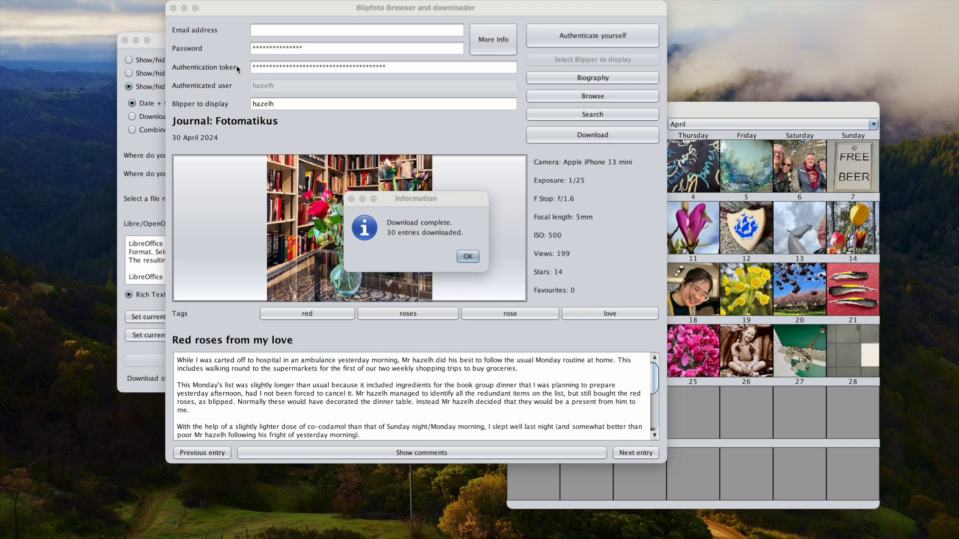
- Close the download notice and run the file format conversion of the downloaded entries
click(468, 256)
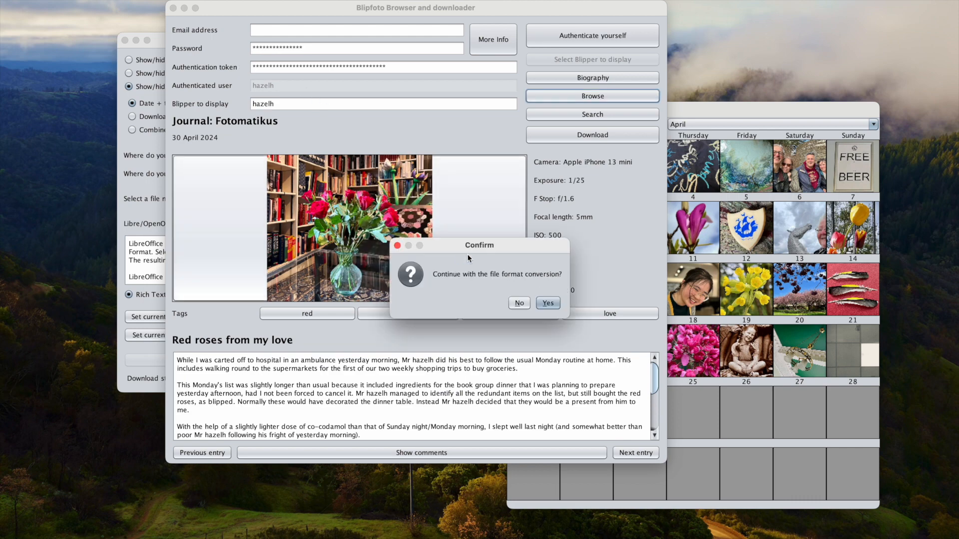
click(543, 303)
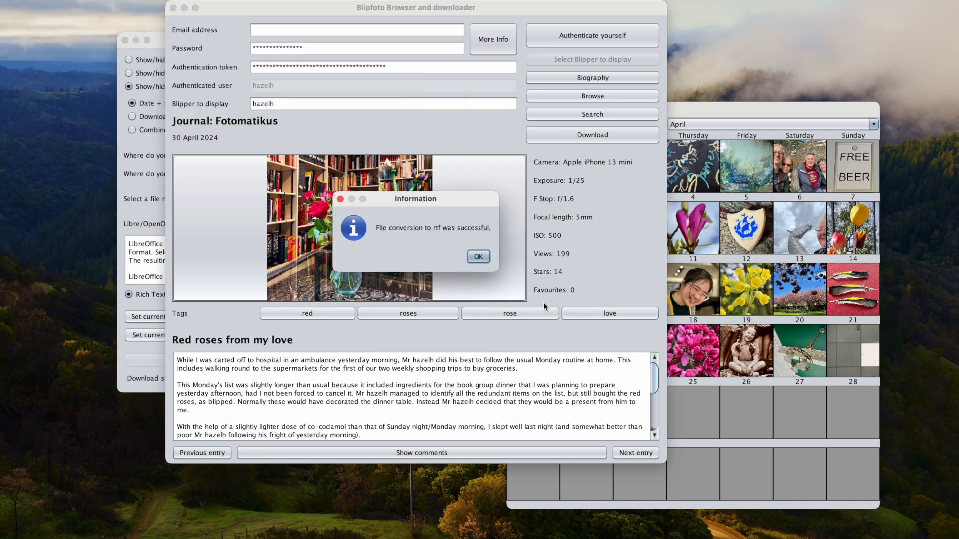
click(484, 257)
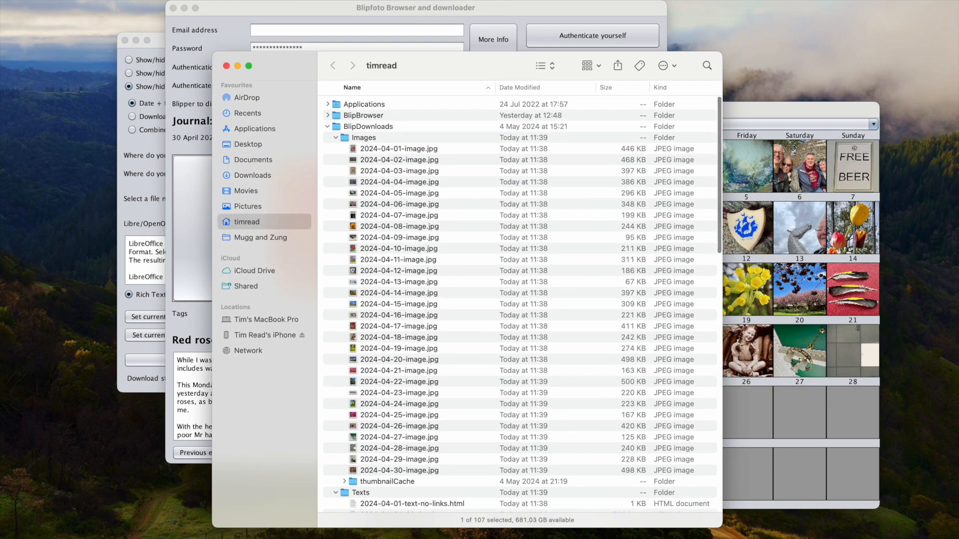
- Review the downloaded image and HTML files in the BlipDownloads folder in Finder, and expand the rtf folder to examine the converted documents
scroll(338, 210, down, 15)
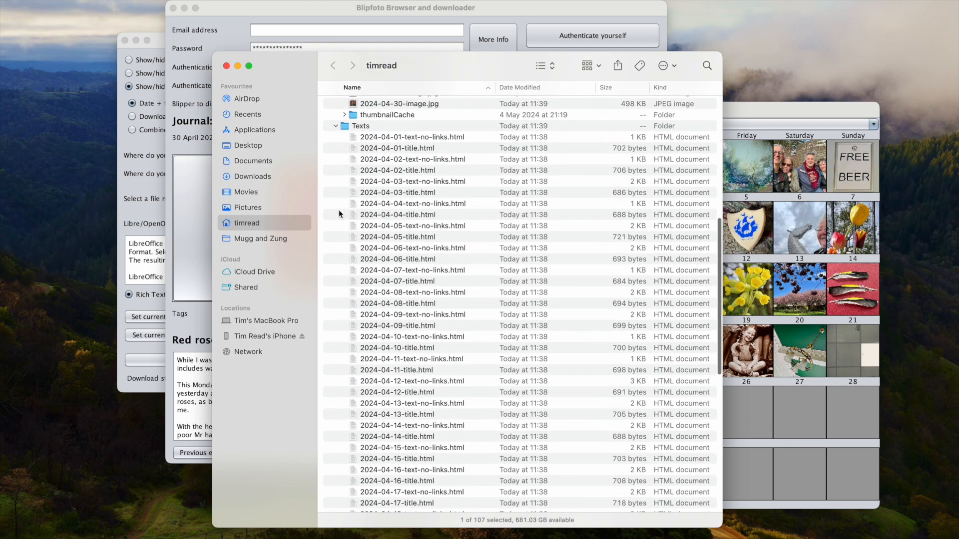
scroll(338, 209, down, 5)
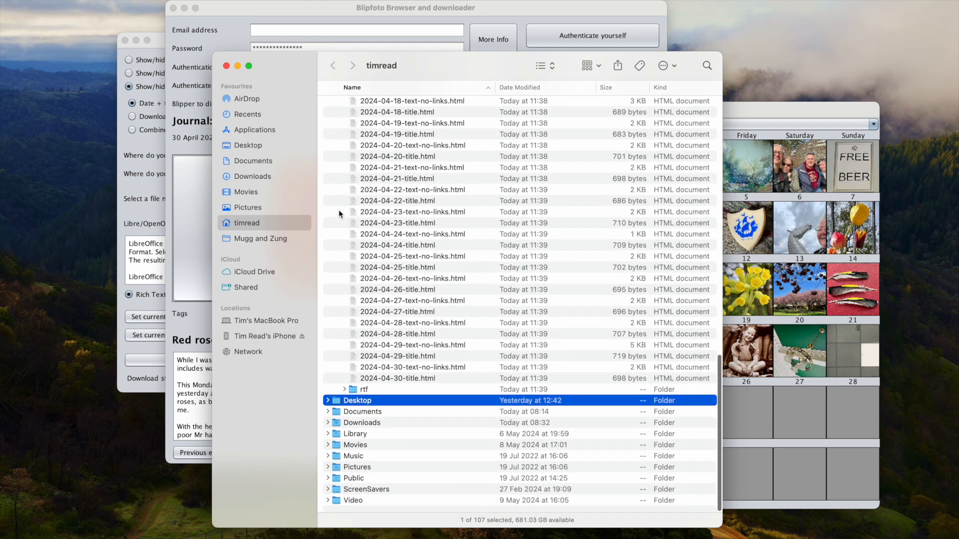
click(344, 391)
scroll(342, 377, down, 4)
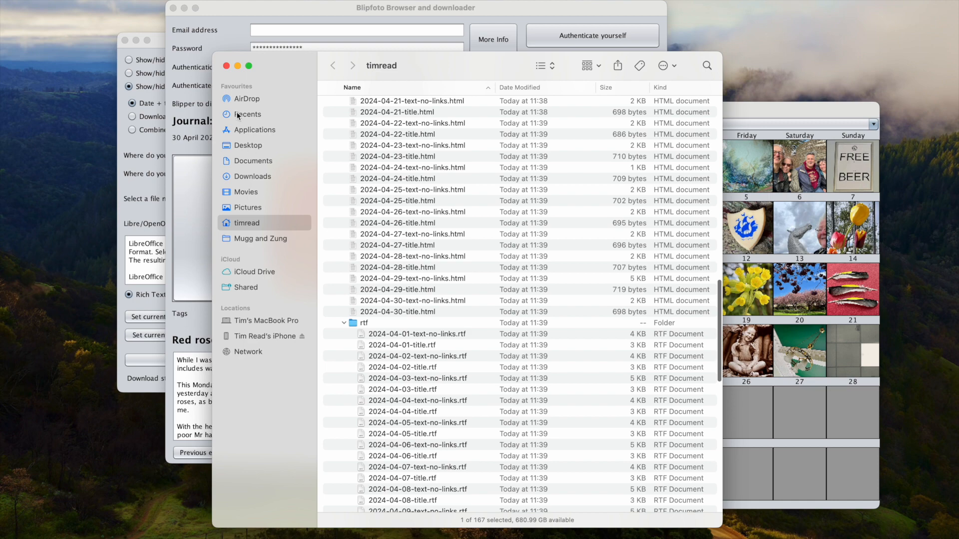
- Close the Finder window and BlipBrowser, and open blurb.co.uk in Chrome
click(237, 67)
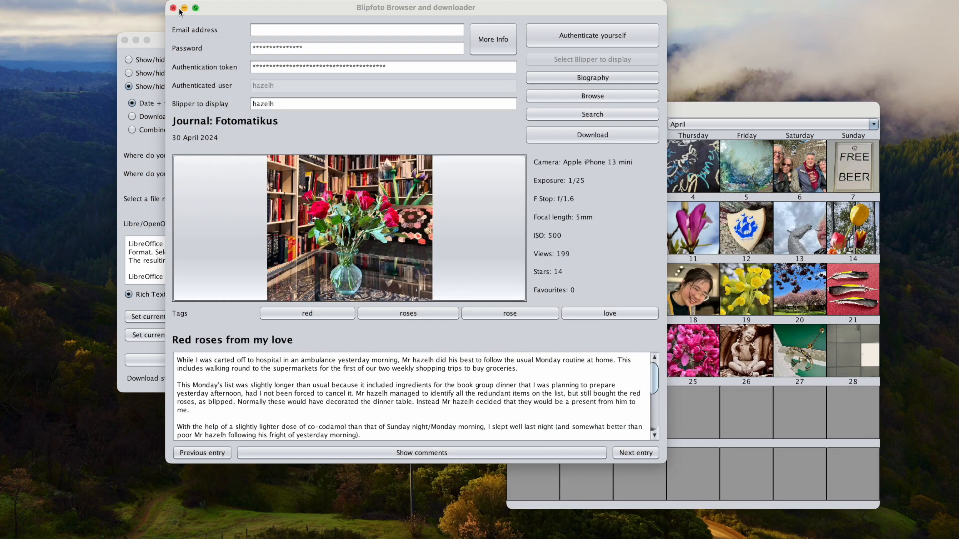
click(173, 8)
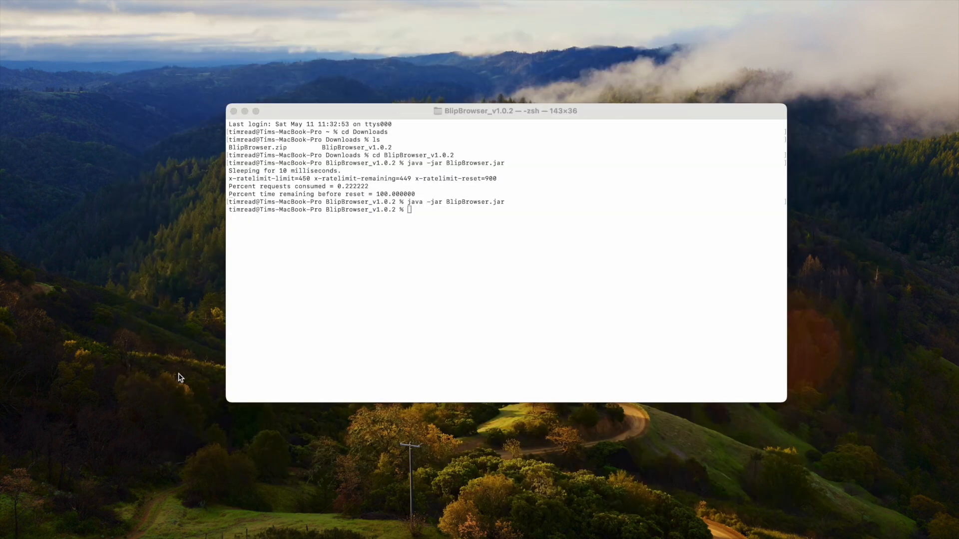
click(131, 534)
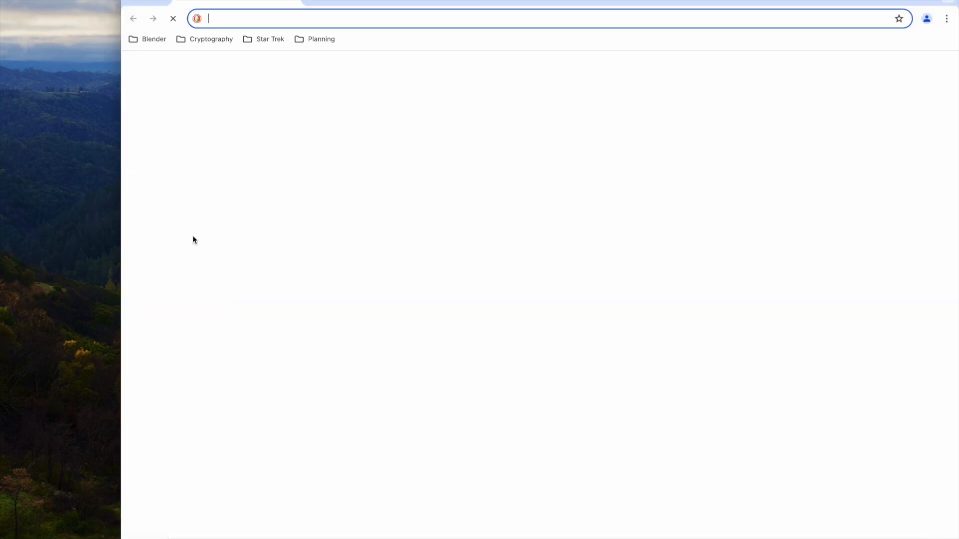
text(blu)
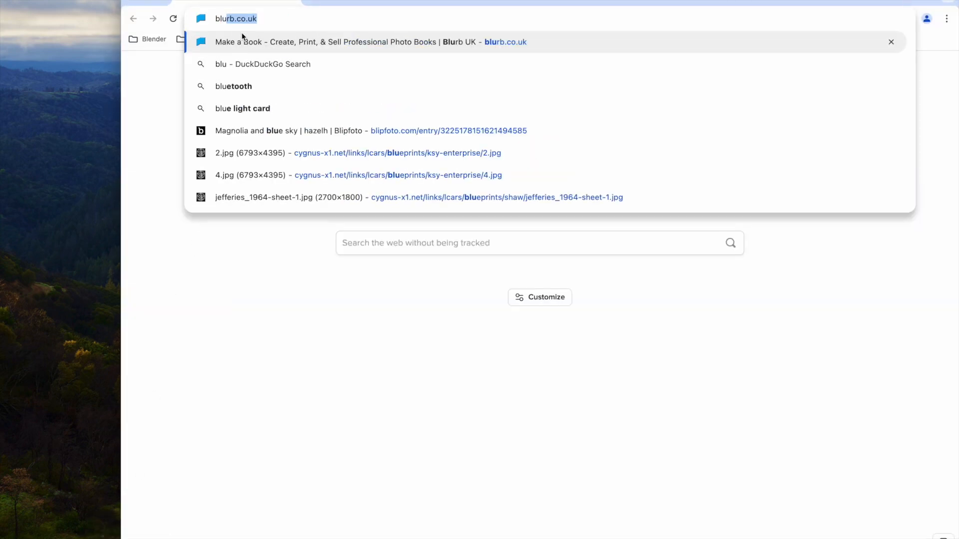
key(Return)
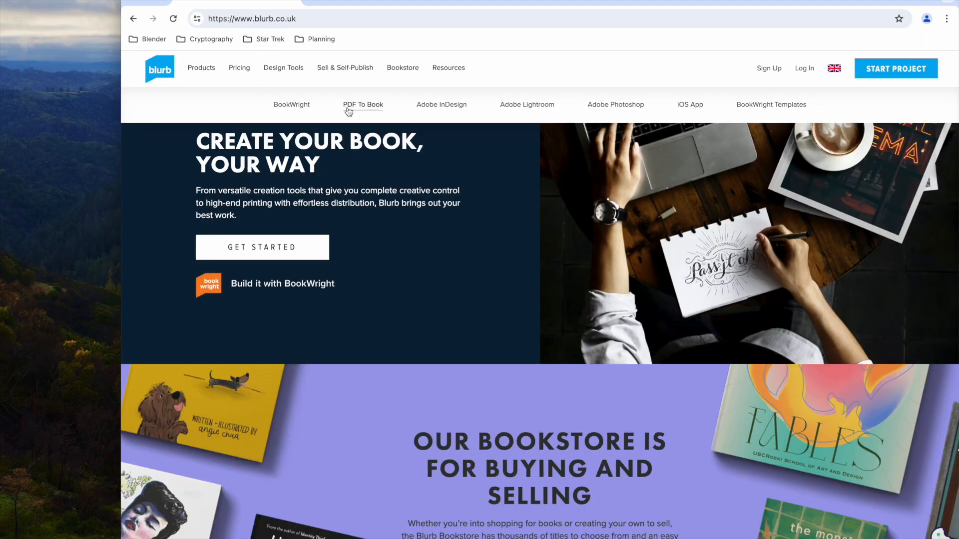
- Look at Blurb's BookWright page and its free account sign-up form, and close the browser window
click(300, 107)
scroll(369, 193, down, 2)
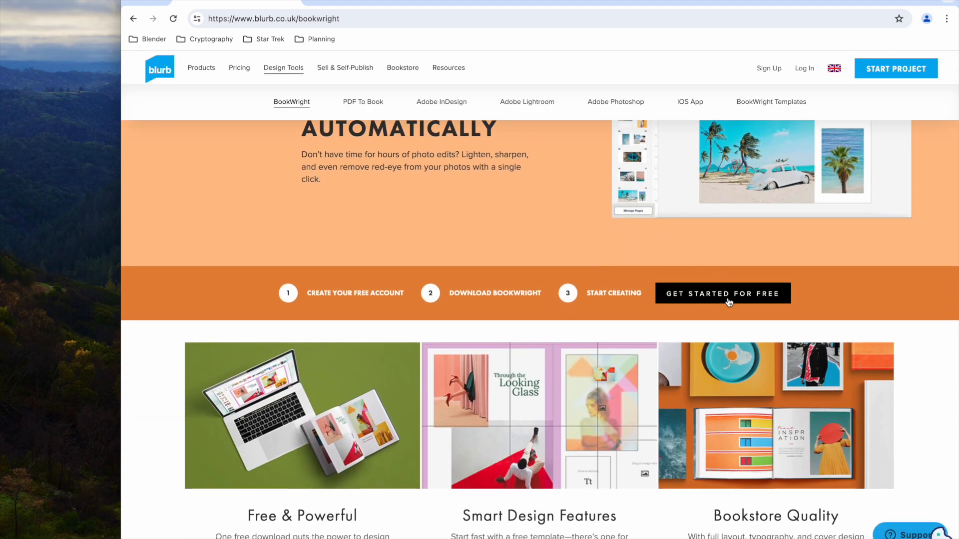
click(725, 302)
scroll(725, 303, up, 2)
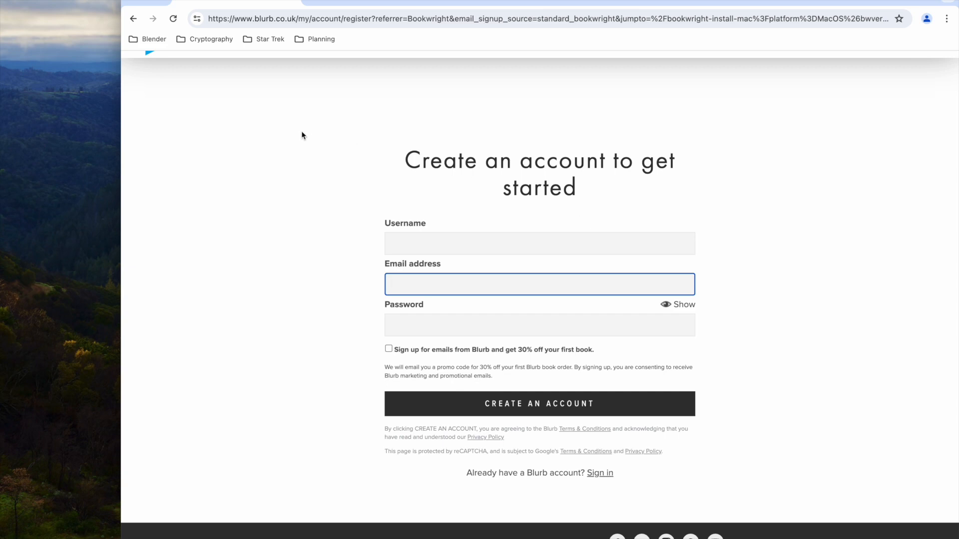
click(138, 2)
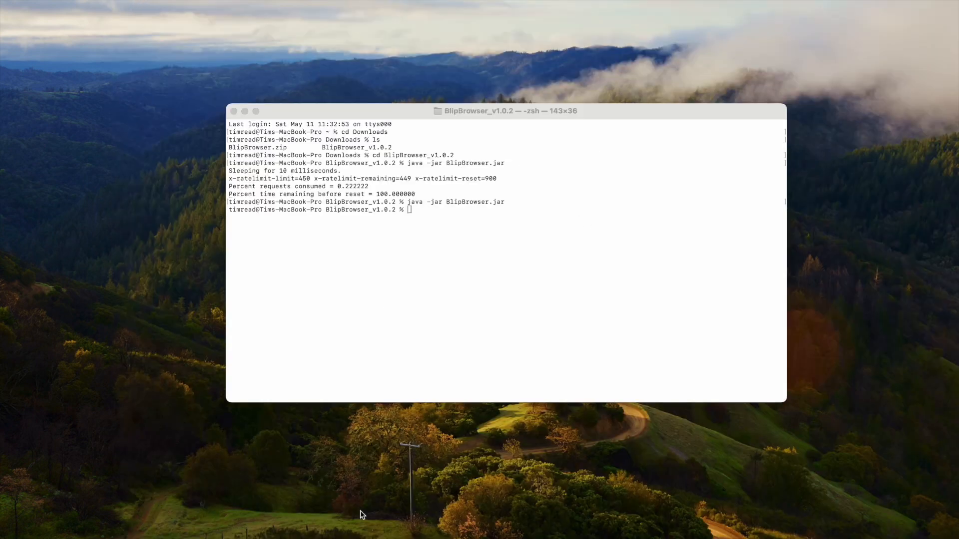
- Switch to BookWright, open the book project Fotomatikus at 61 and view page 3 and the spread of pages 4 and 5
click(586, 537)
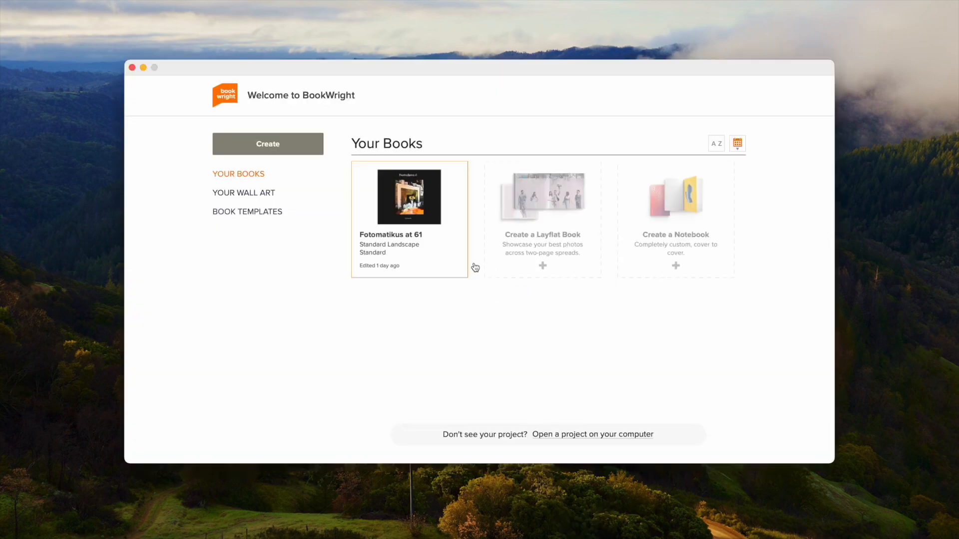
double_click(413, 213)
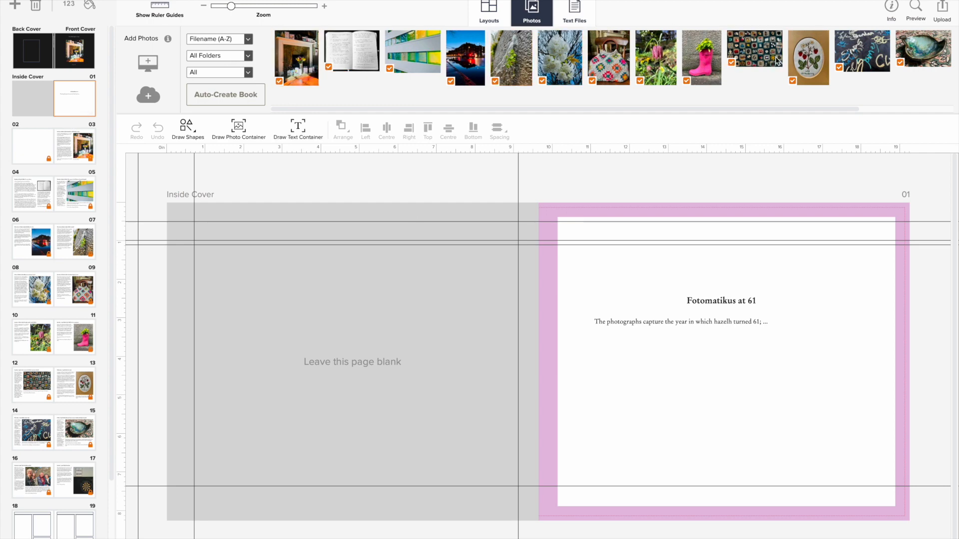
click(65, 146)
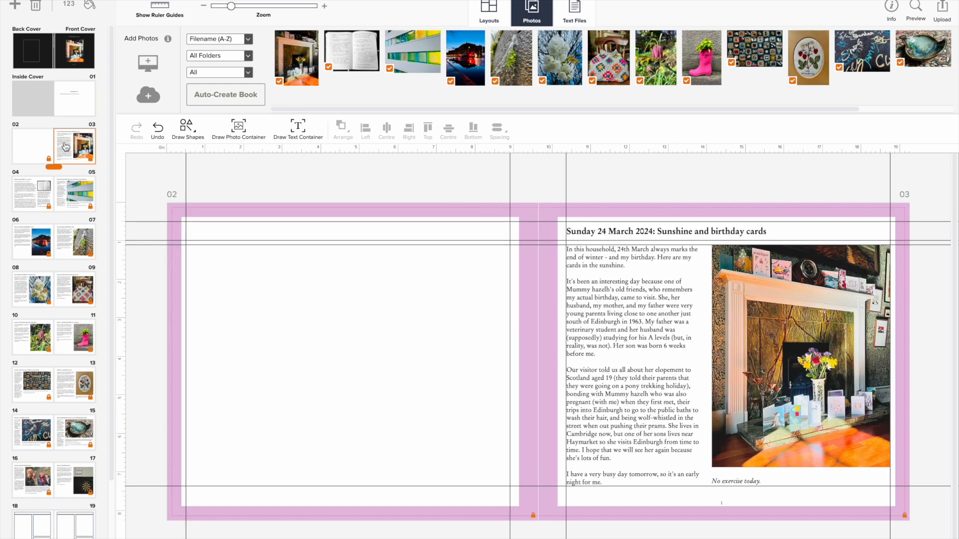
click(27, 190)
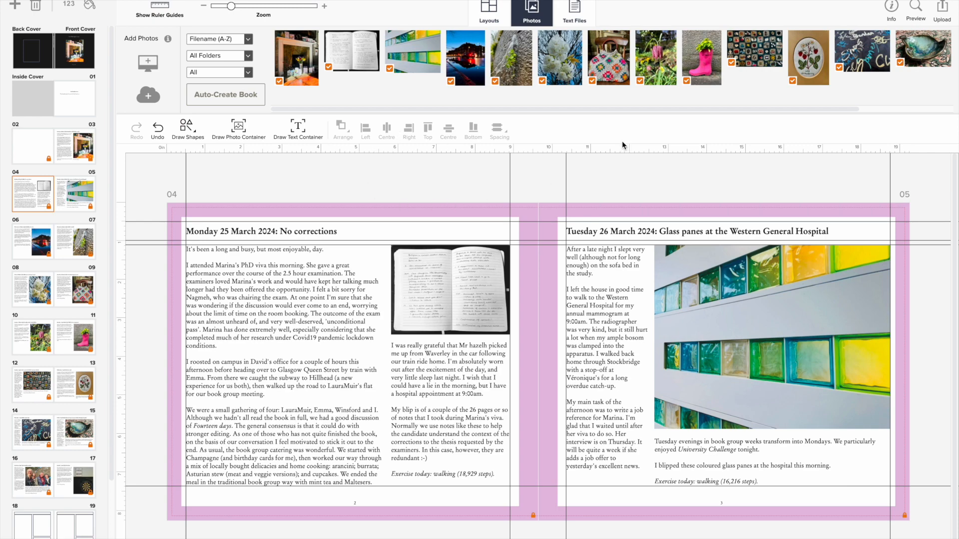
- Preview the book from page 4, page forward through the following spreads and return to the editor
click(915, 7)
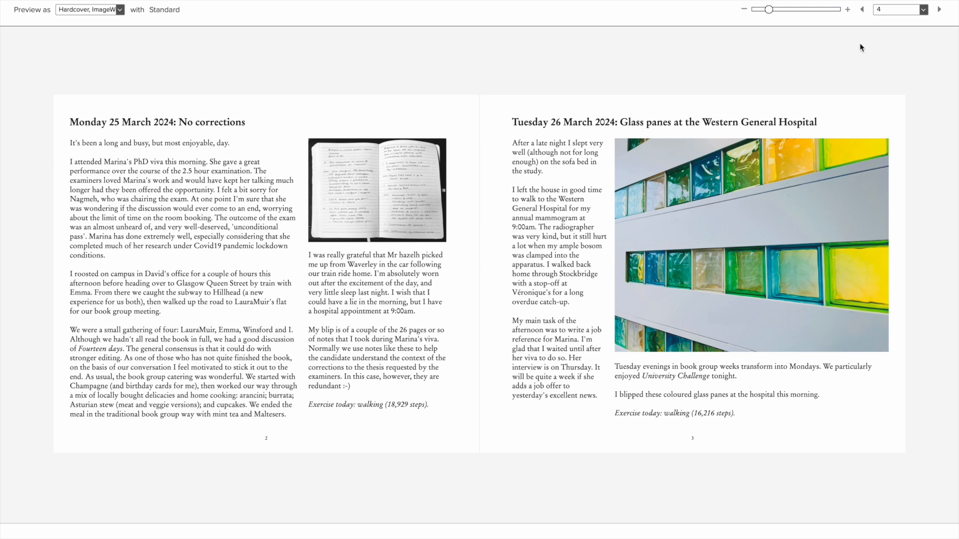
click(939, 11)
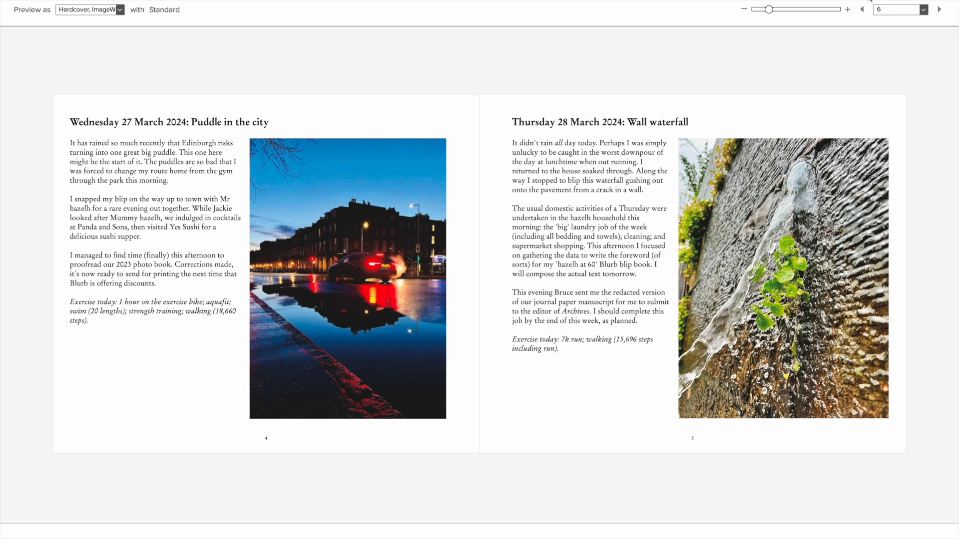
click(939, 9)
click(939, 10)
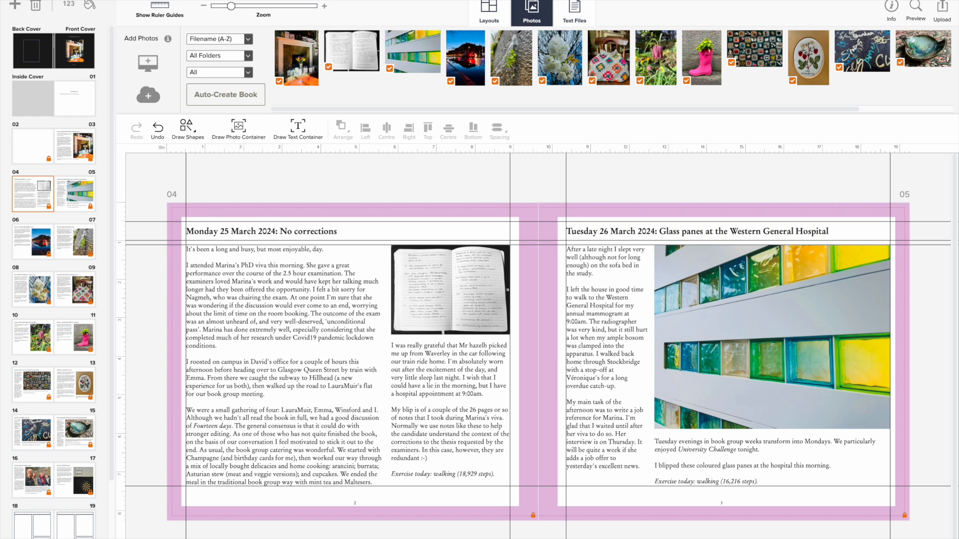
click(87, 0)
click(104, 0)
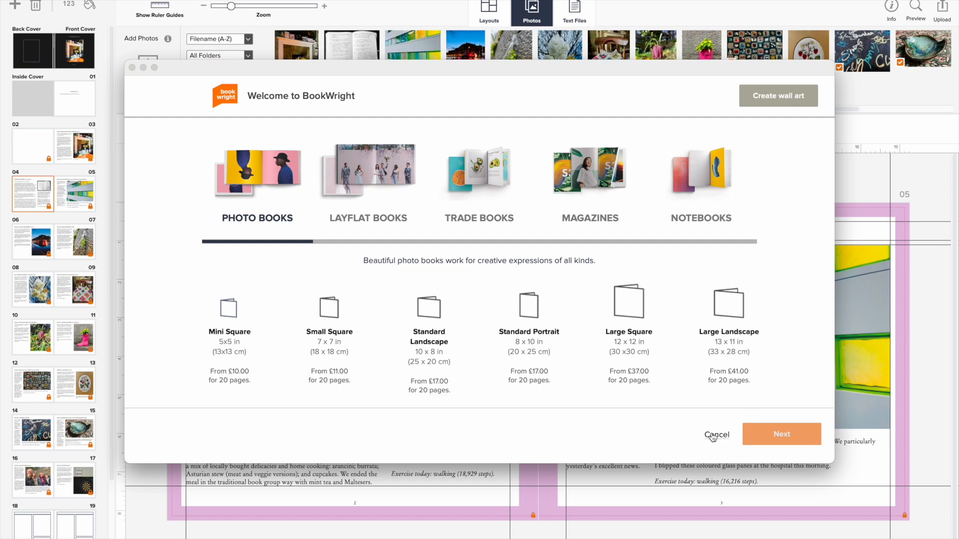
click(717, 435)
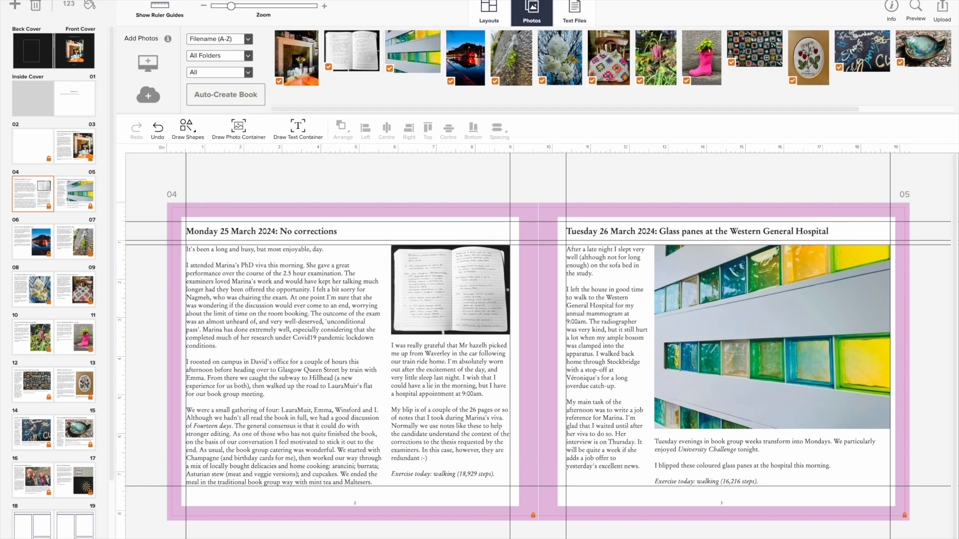
- Examine the book conversion options for the Photo Book, Trade Book, Magazine and Layflat Book formats
click(270, 0)
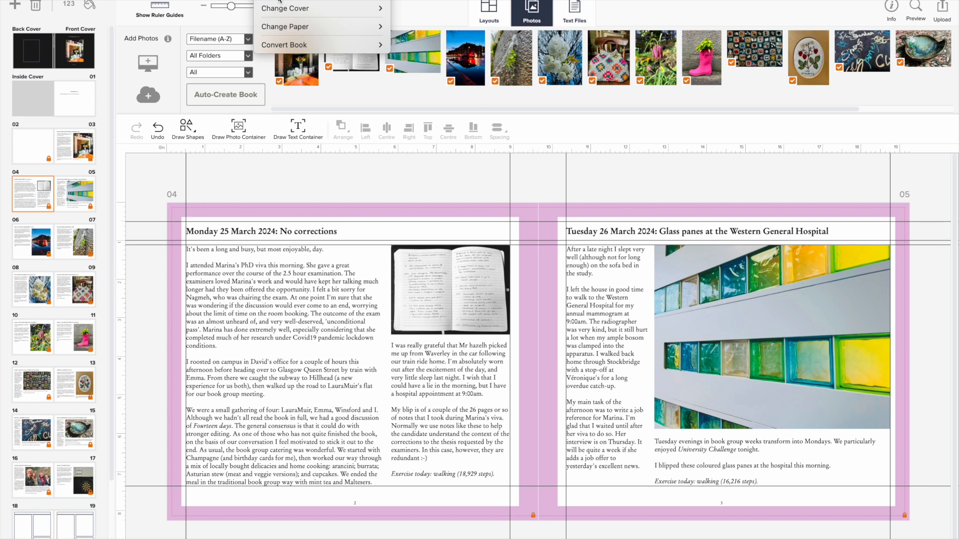
mouse_move(301, 33)
mouse_move(350, 45)
mouse_move(400, 50)
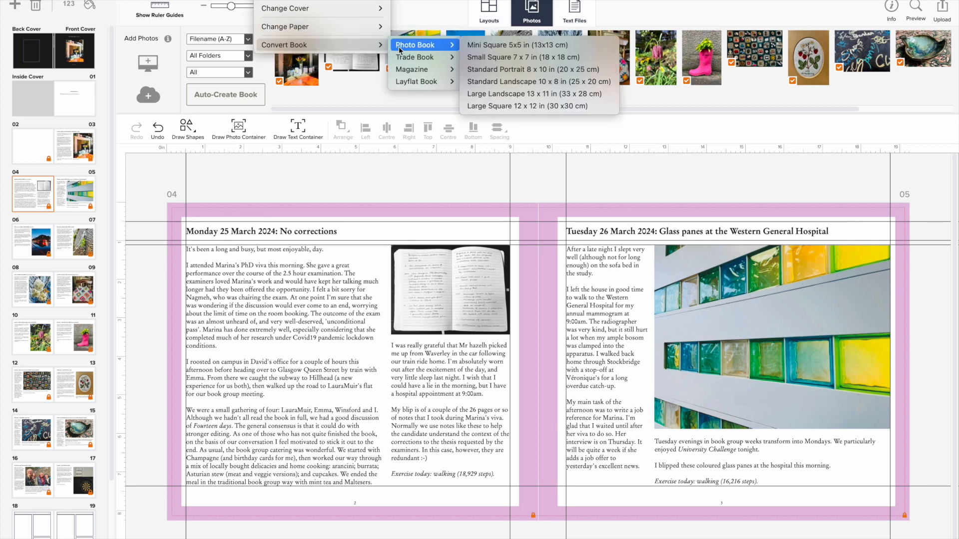
mouse_move(405, 80)
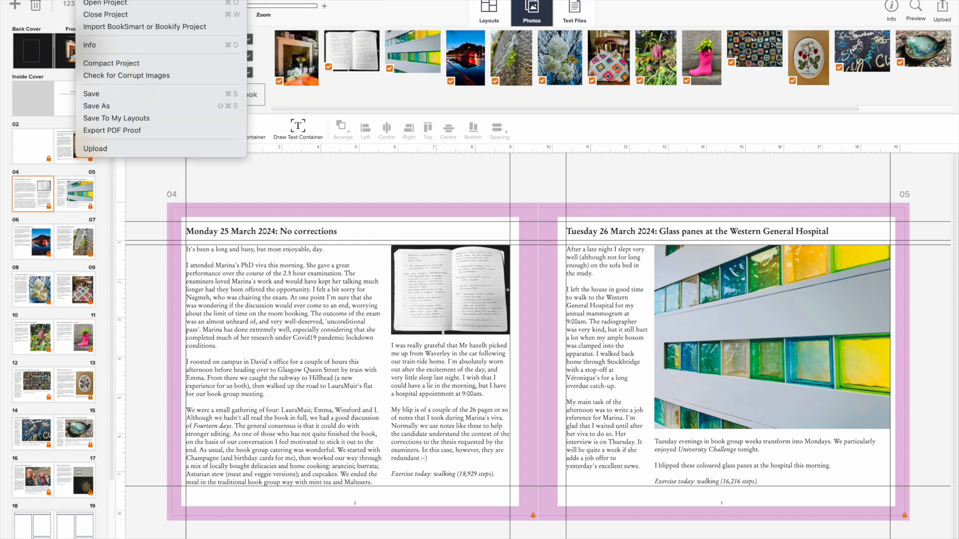
- Set up a new Standard Landscape 10 x 8 in photo book with Standard paper and a Hardcover, ImageWrap cover
click(105, 0)
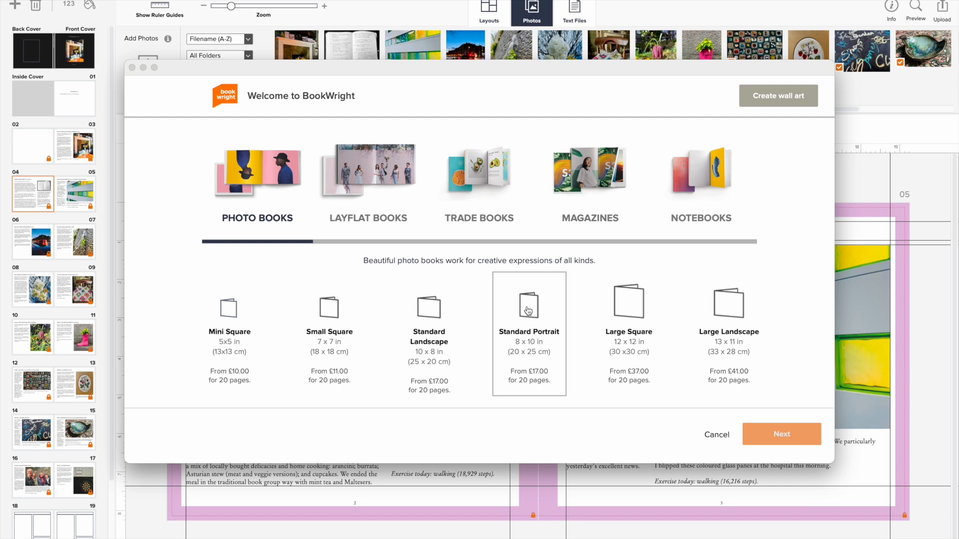
click(435, 318)
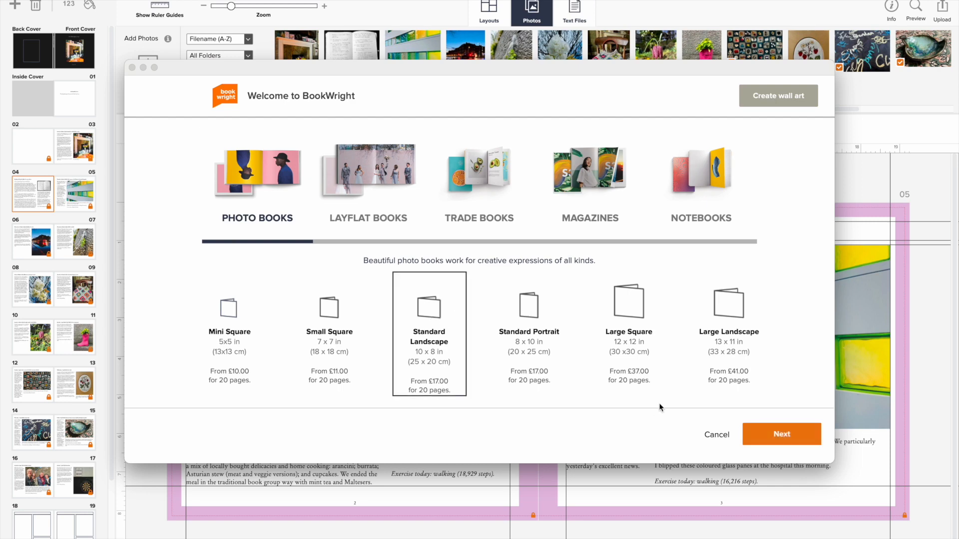
click(774, 432)
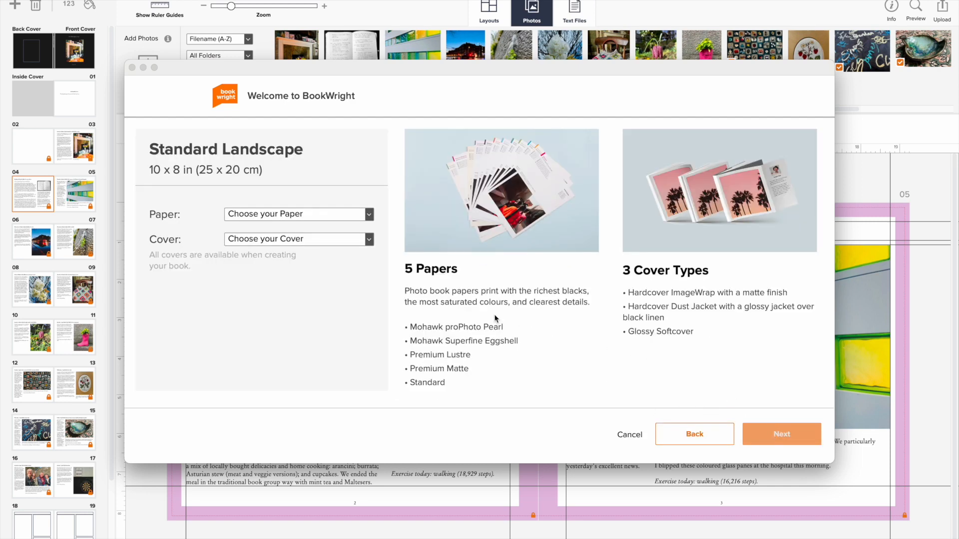
click(369, 215)
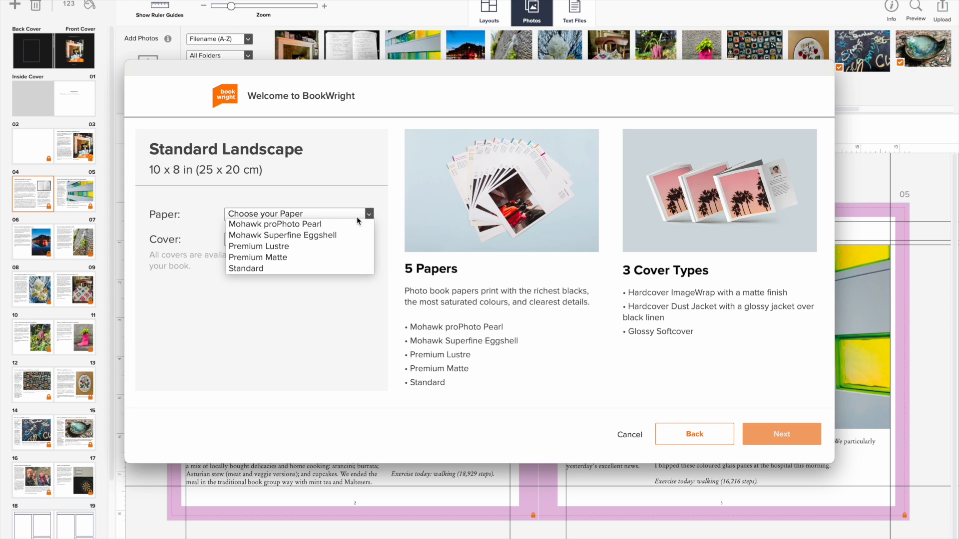
click(299, 268)
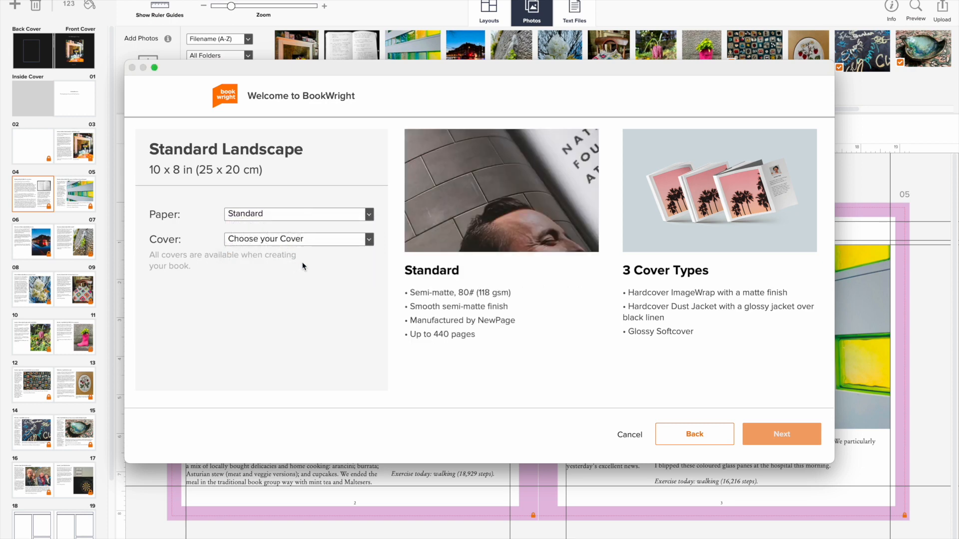
click(326, 244)
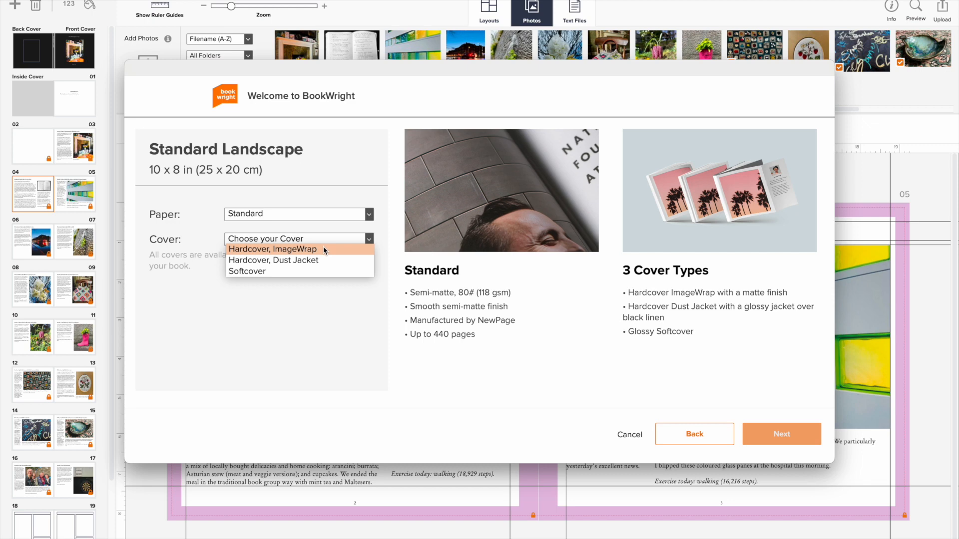
click(323, 249)
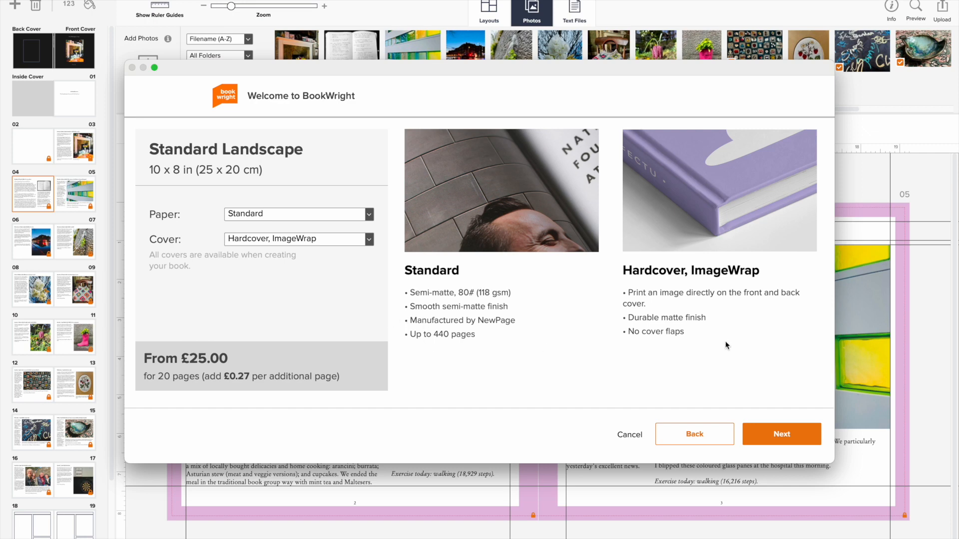
click(778, 435)
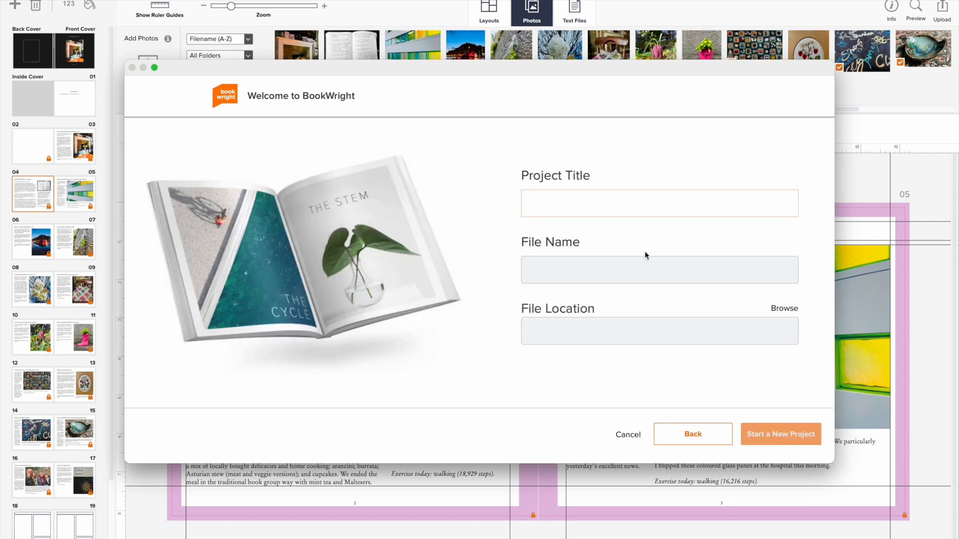
- Title the project Demo, create it and dismiss the photo upload prompt
text(Demo)
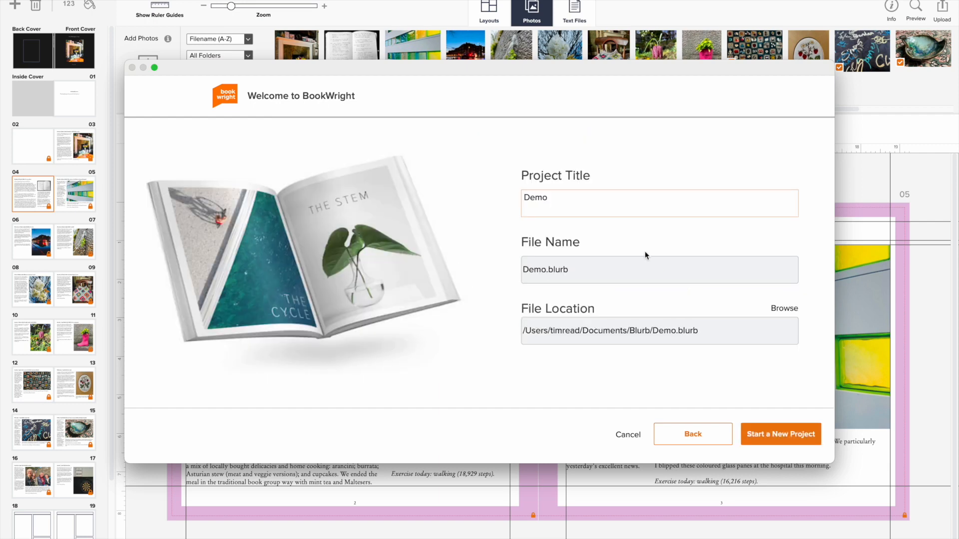
click(767, 421)
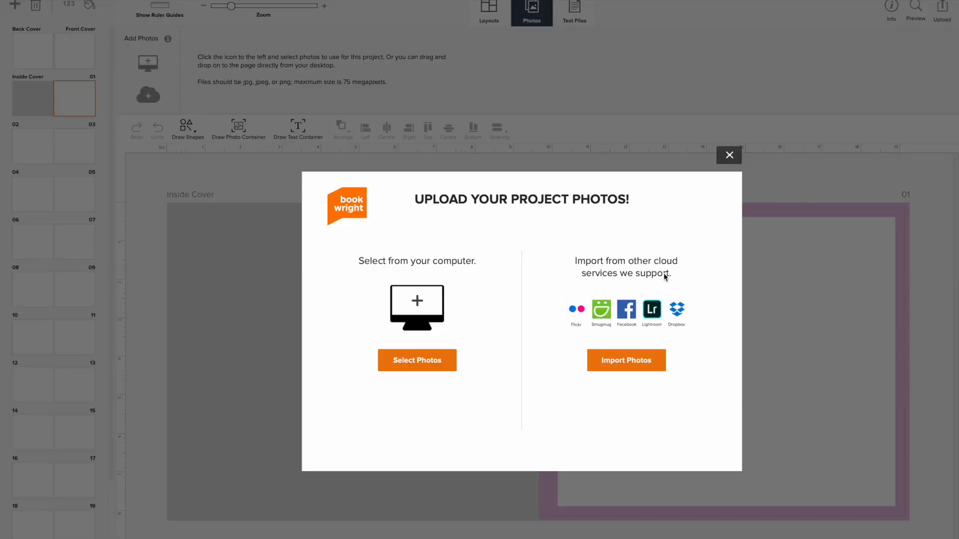
click(729, 156)
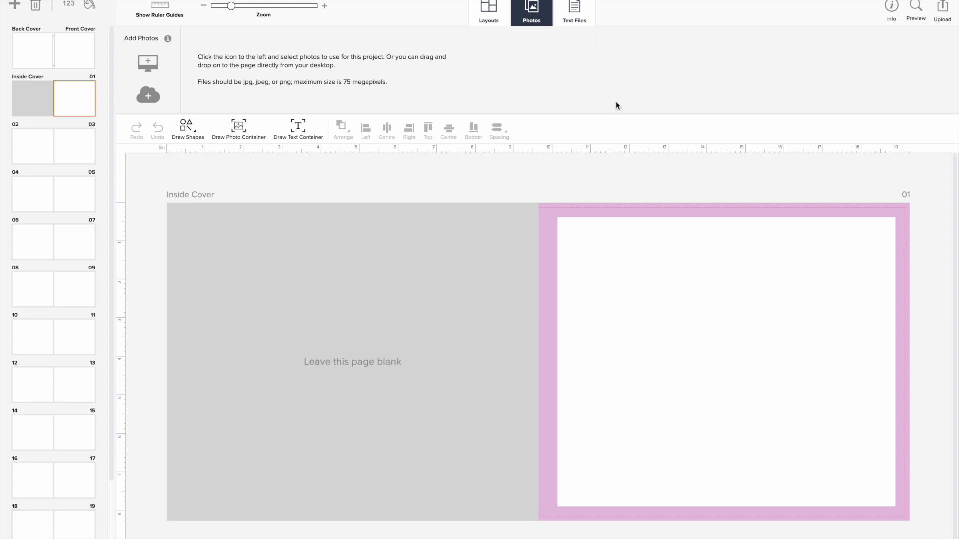
- Apply the saved My Layouts spread with heading, text column, photo and caption on each page to pages 1 to 19
click(489, 18)
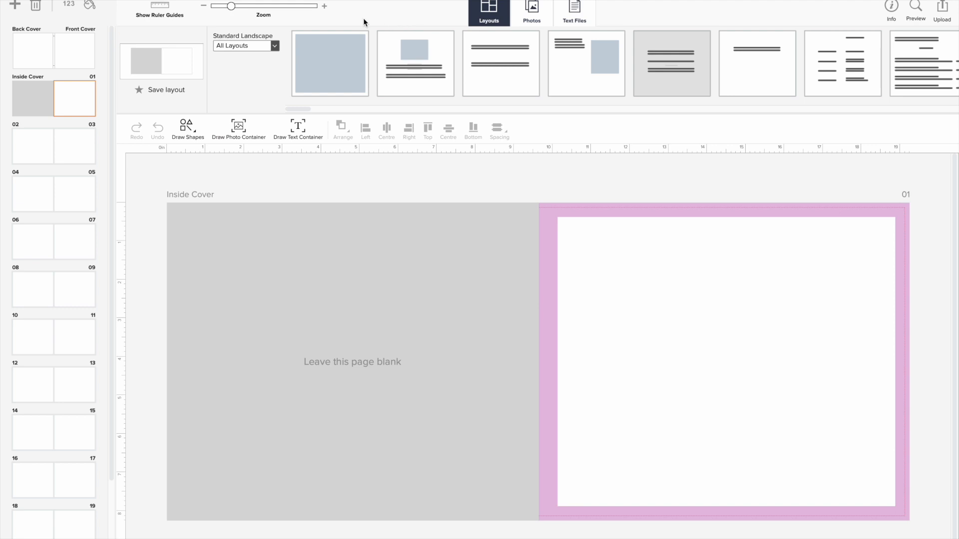
click(275, 46)
click(261, 53)
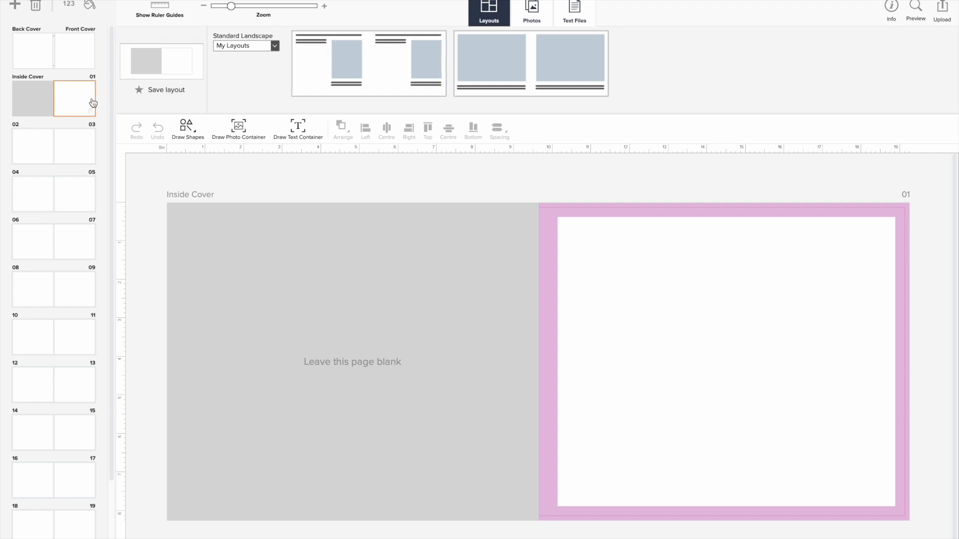
drag(39, 102, 74, 461)
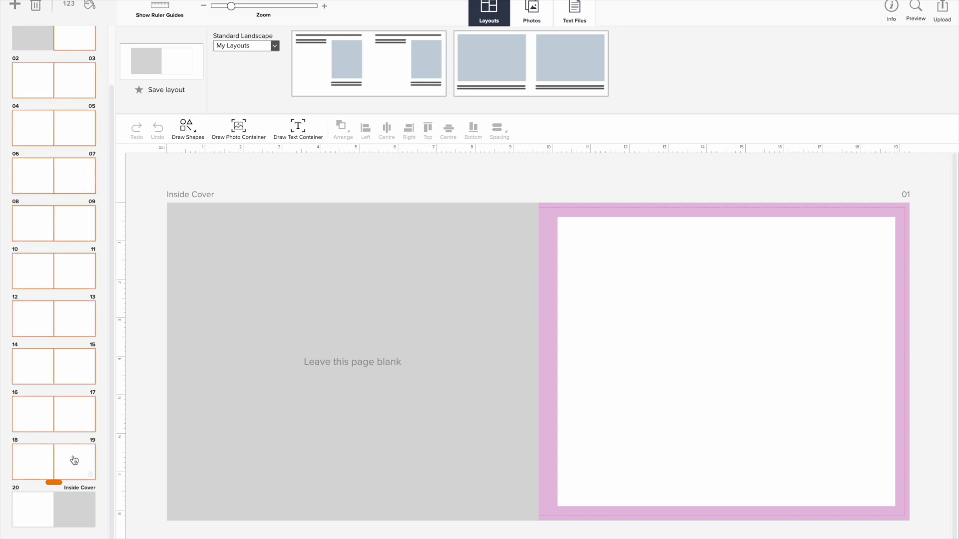
click(372, 45)
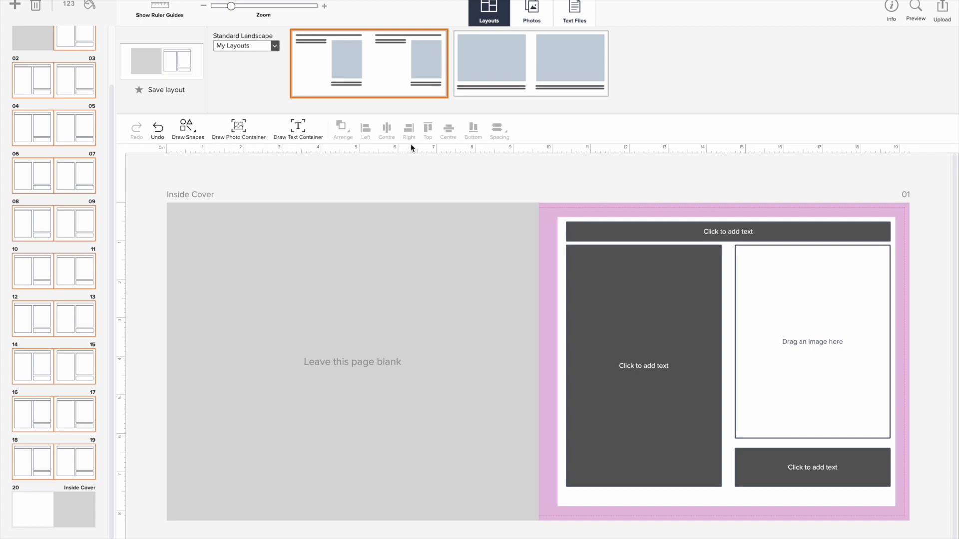
- Import photos 2024-04-01-image.jpg to 2024-04-30-image.jpg from the BlipDownloads Images folder and decline having them placed automatically
click(528, 15)
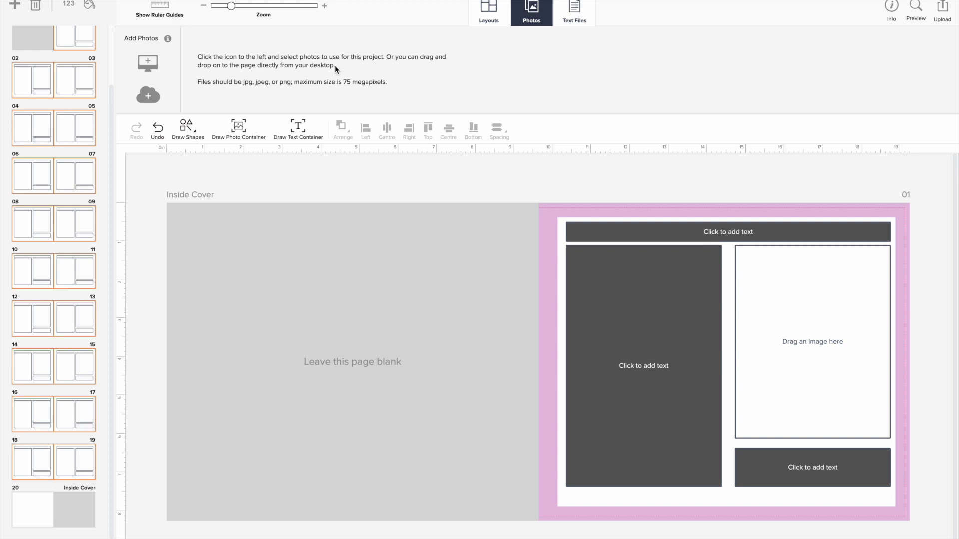
scroll(47, 80, up, 3)
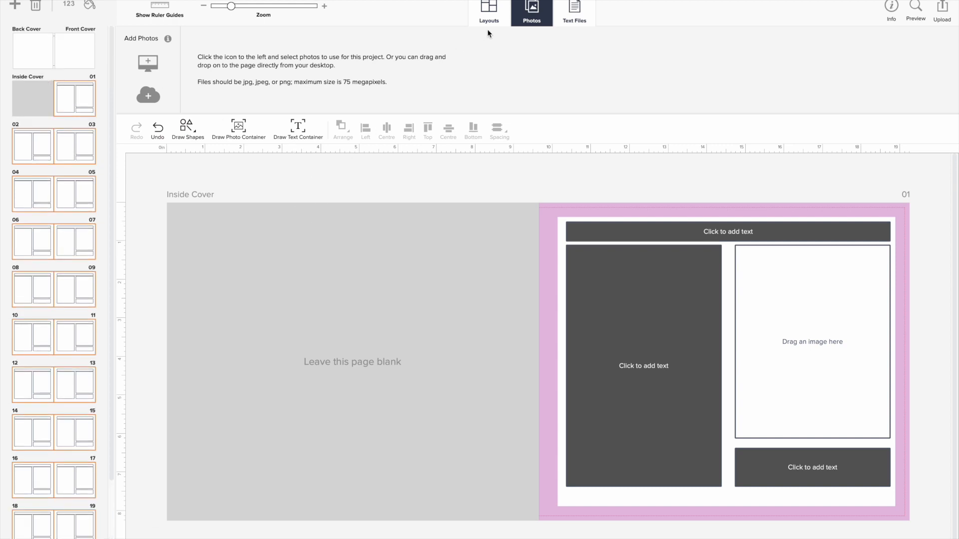
click(148, 62)
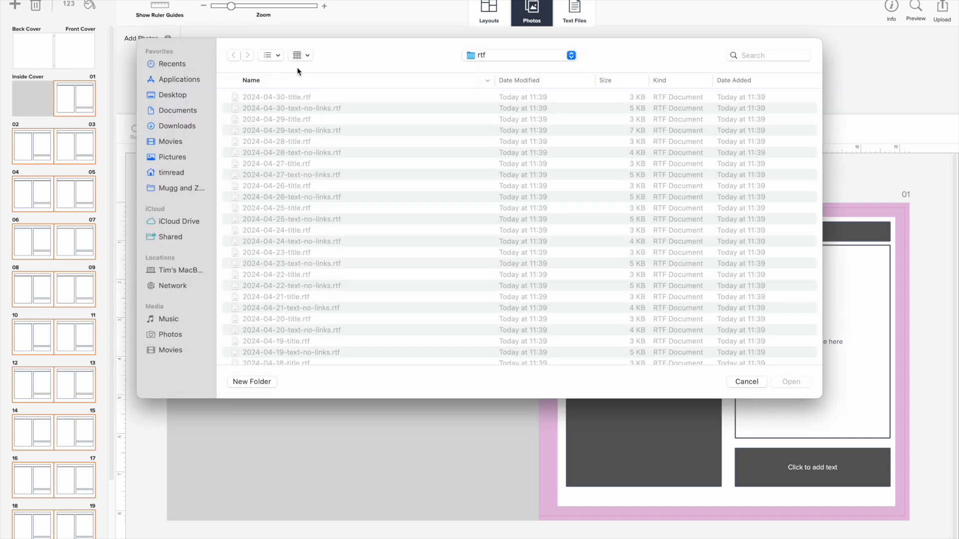
click(483, 56)
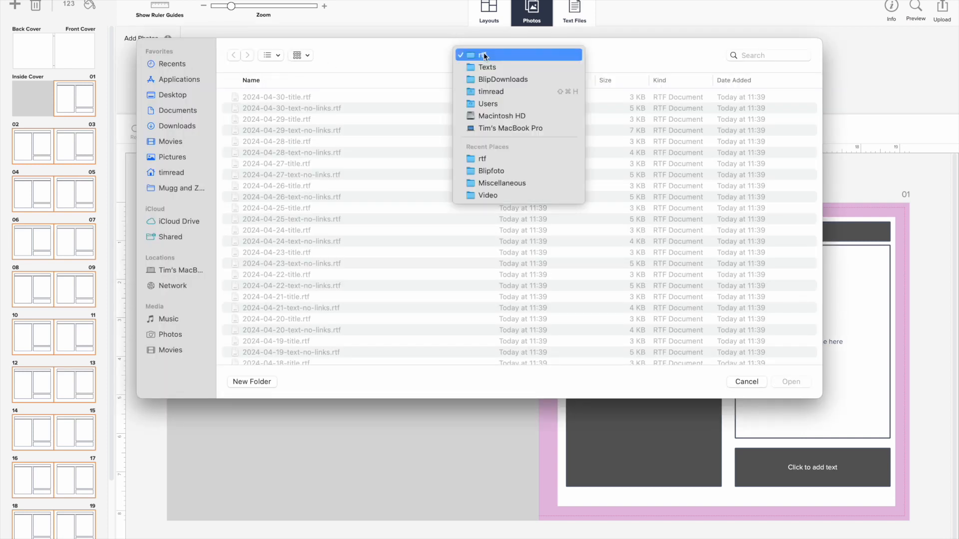
click(486, 78)
double_click(256, 108)
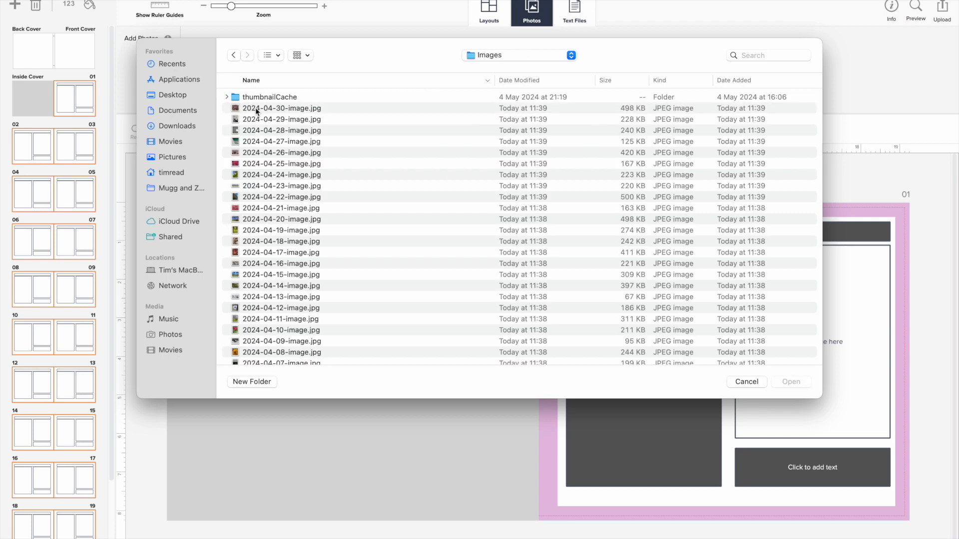
click(256, 107)
scroll(256, 262, down, 5)
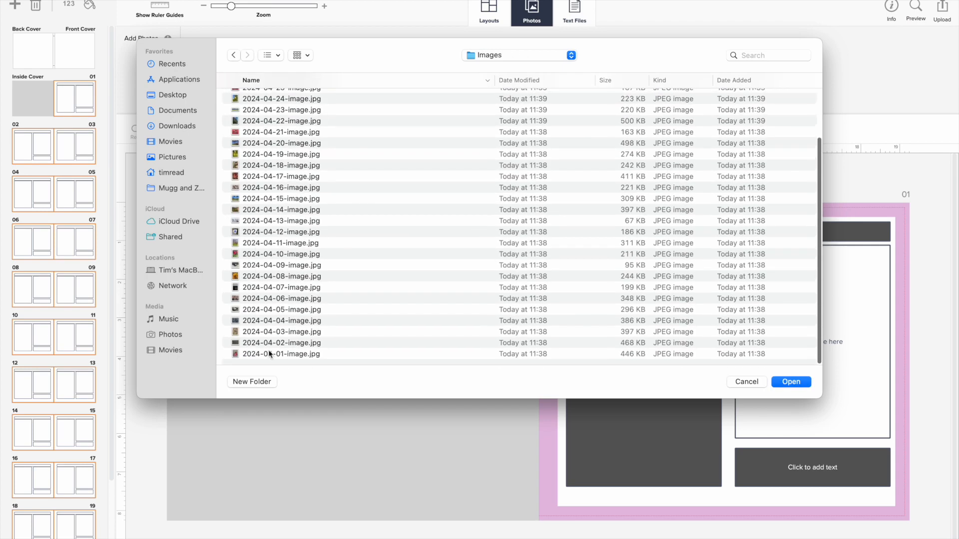
shift+click(277, 355)
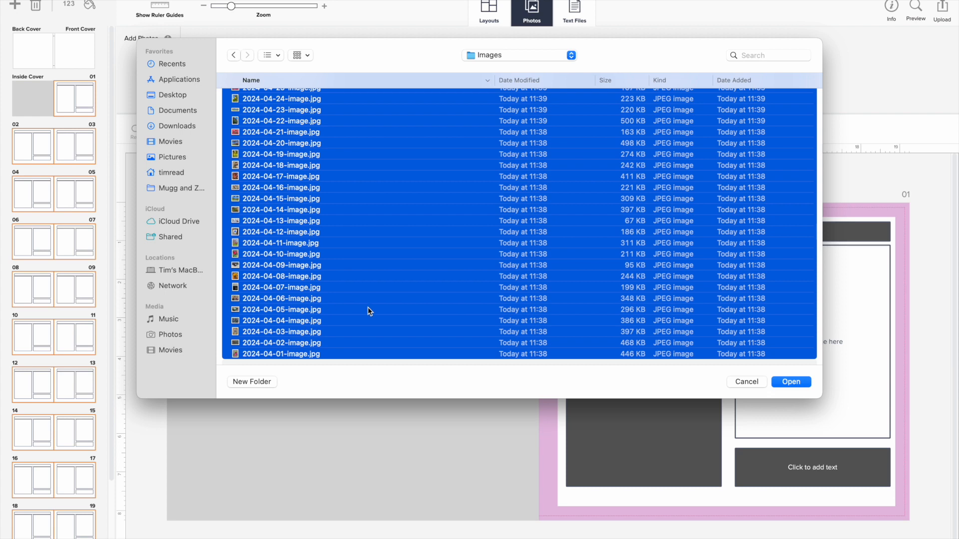
click(779, 381)
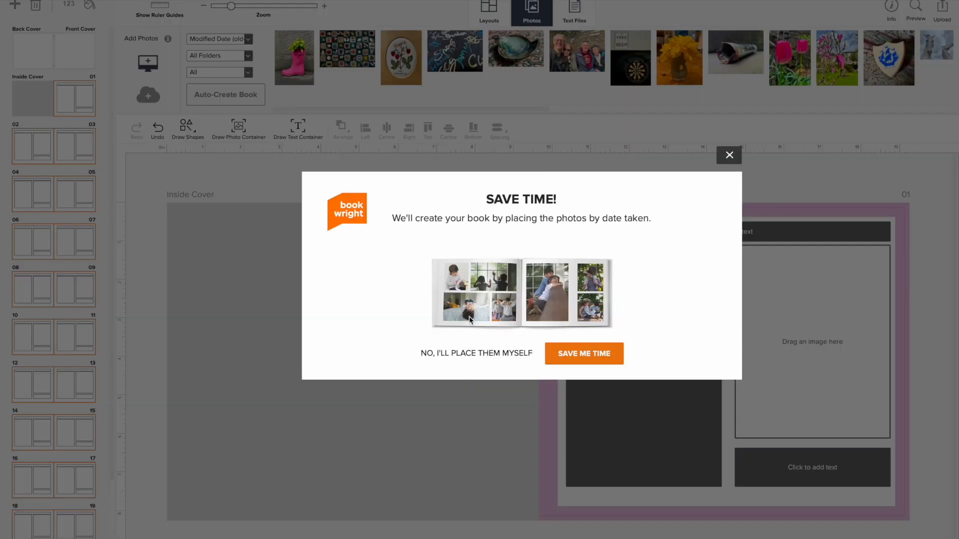
click(457, 357)
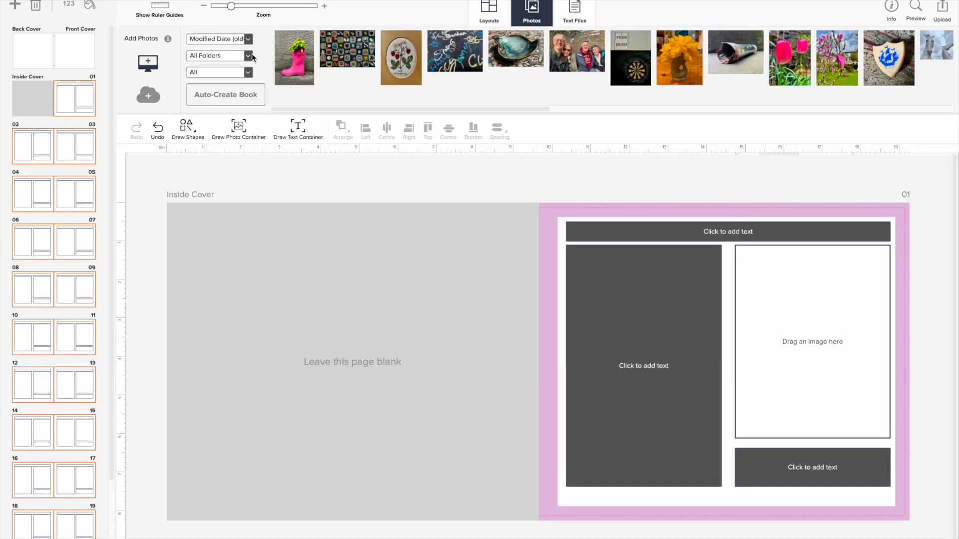
- Sort the imported photos by Filename (A-Z) and auto-create the book with them, starting from page 1
click(247, 38)
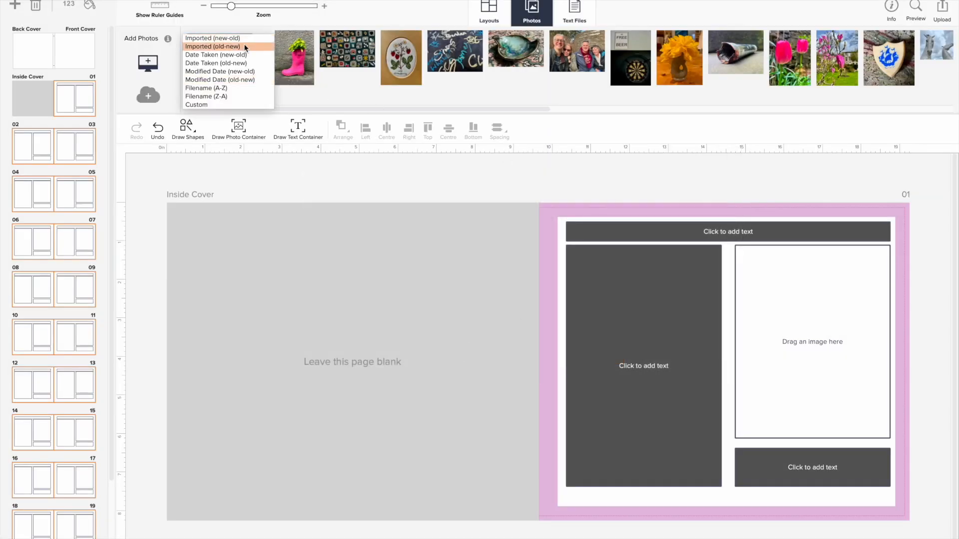
click(223, 88)
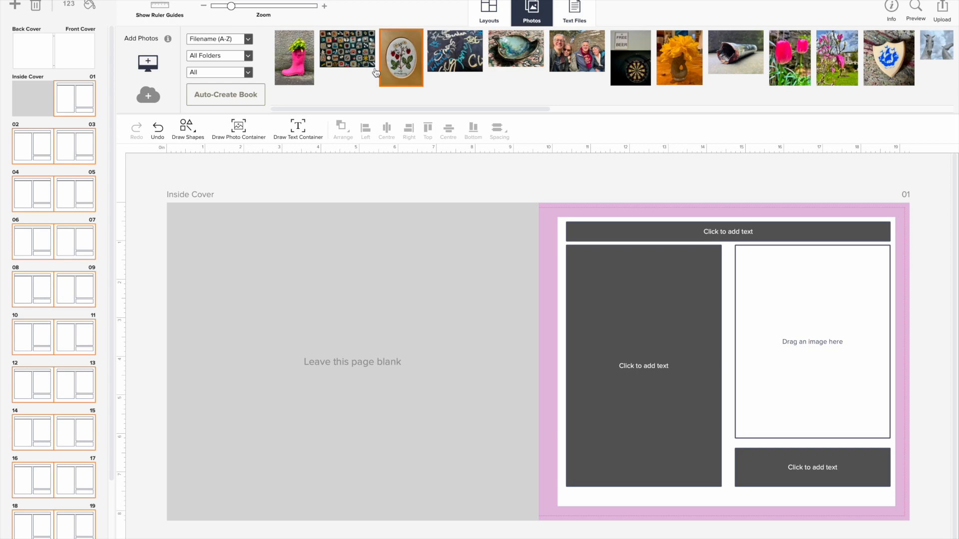
click(38, 140)
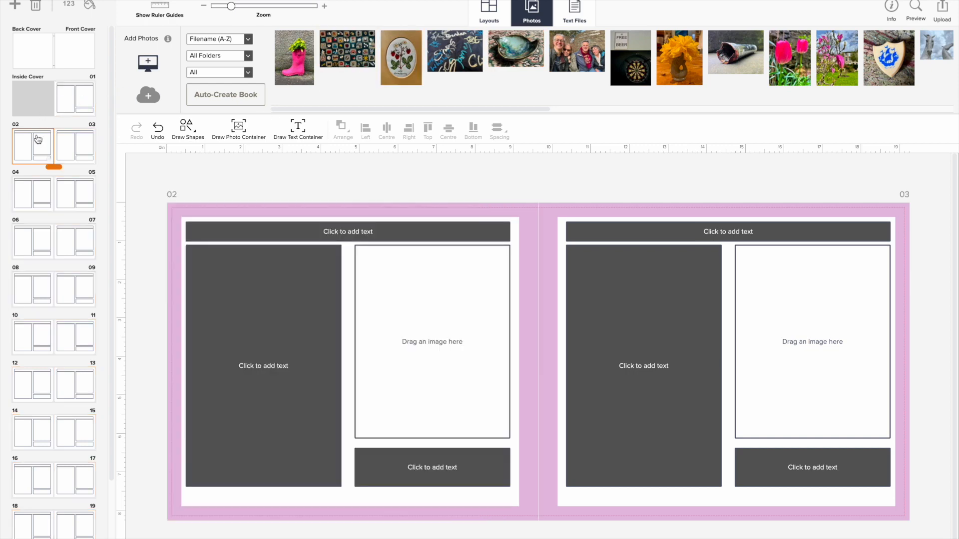
click(86, 95)
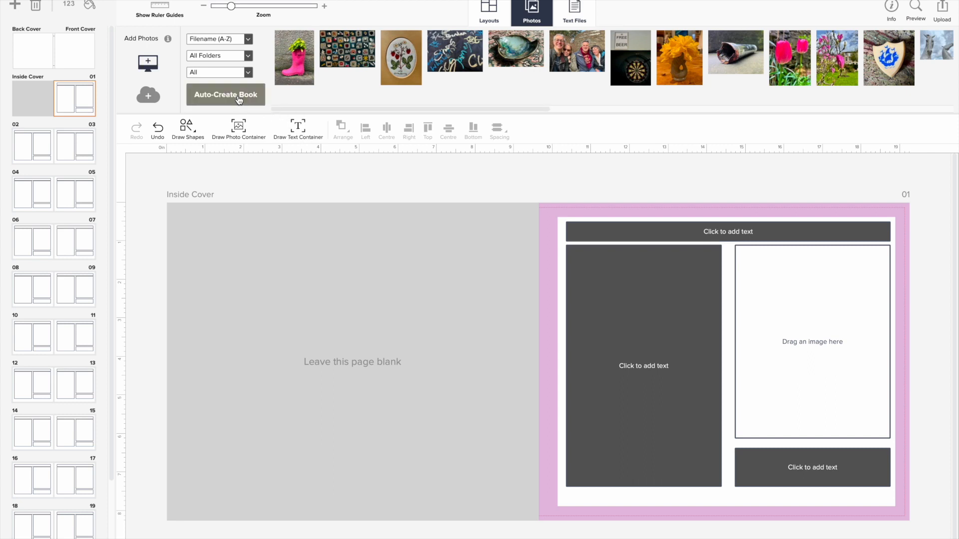
click(769, 287)
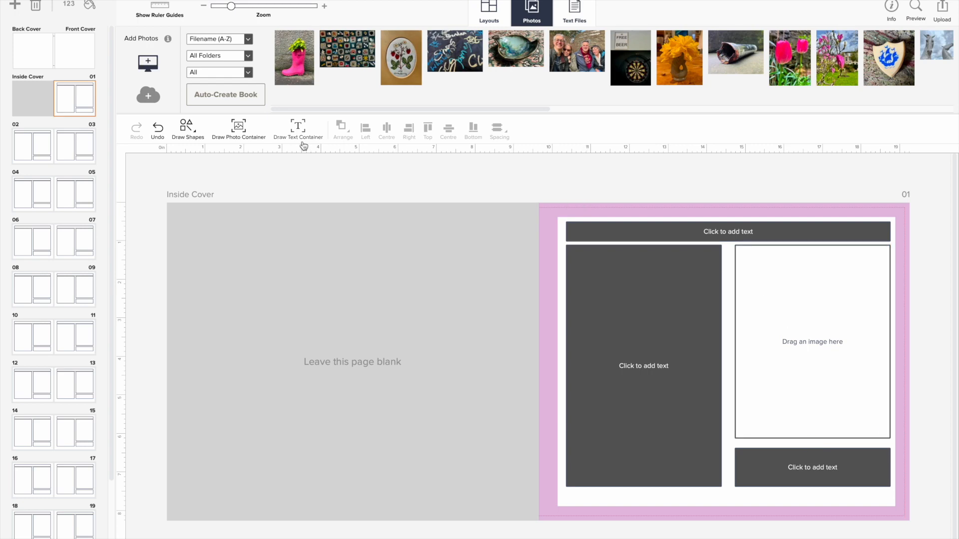
click(254, 98)
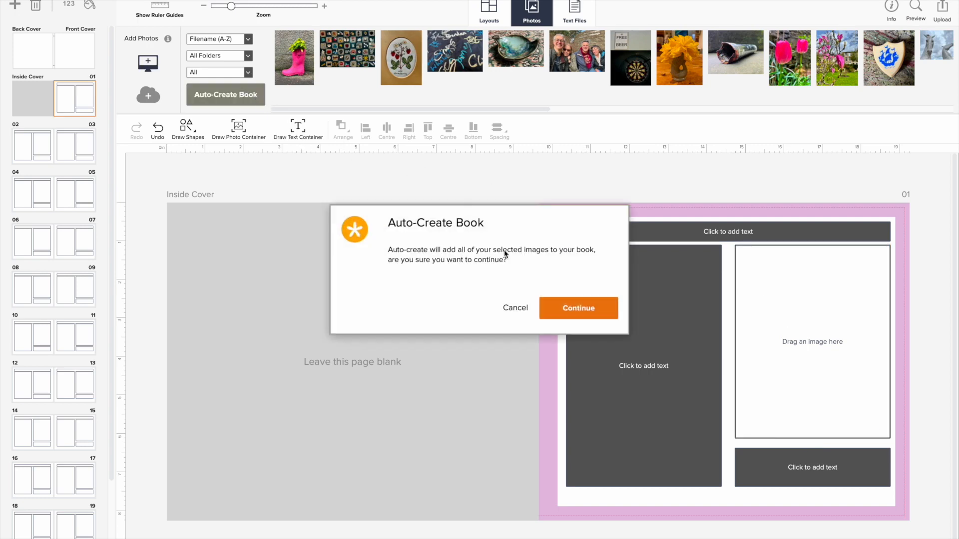
click(566, 307)
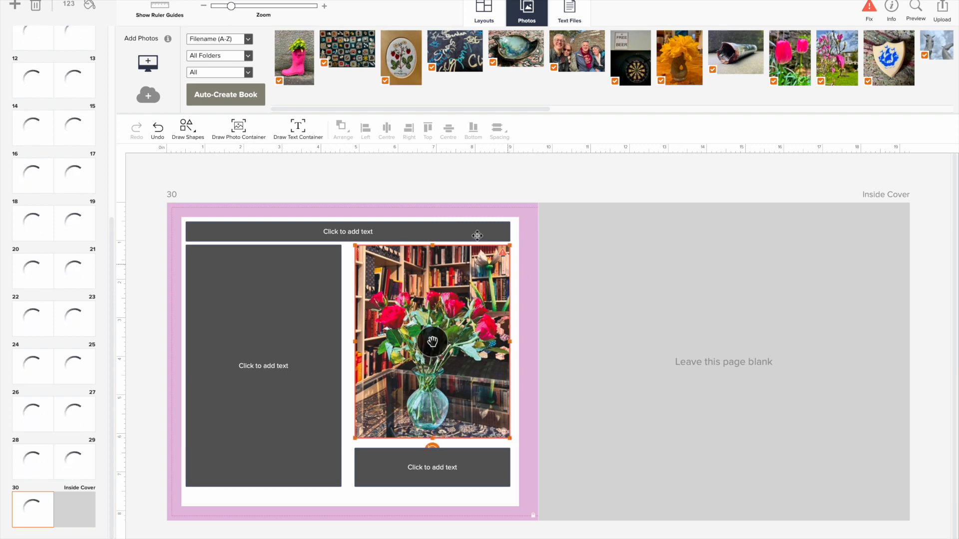
- Filter the photo list to Unused and return to page 1 of the book
click(245, 71)
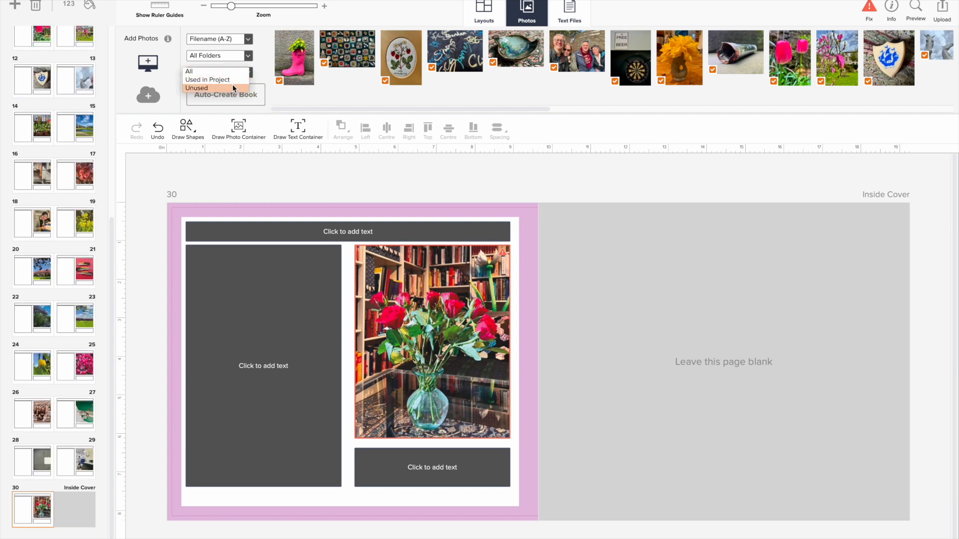
click(233, 88)
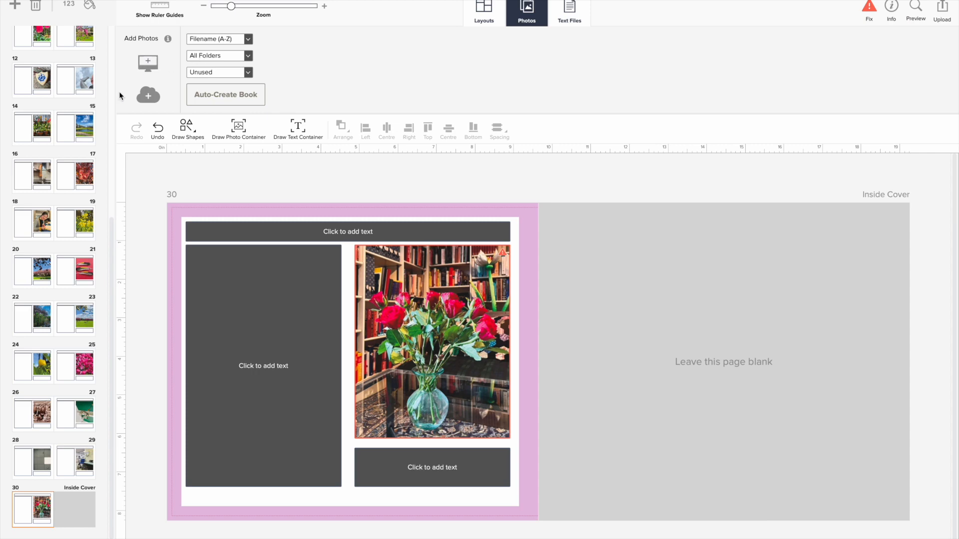
scroll(109, 104, up, 10)
click(84, 100)
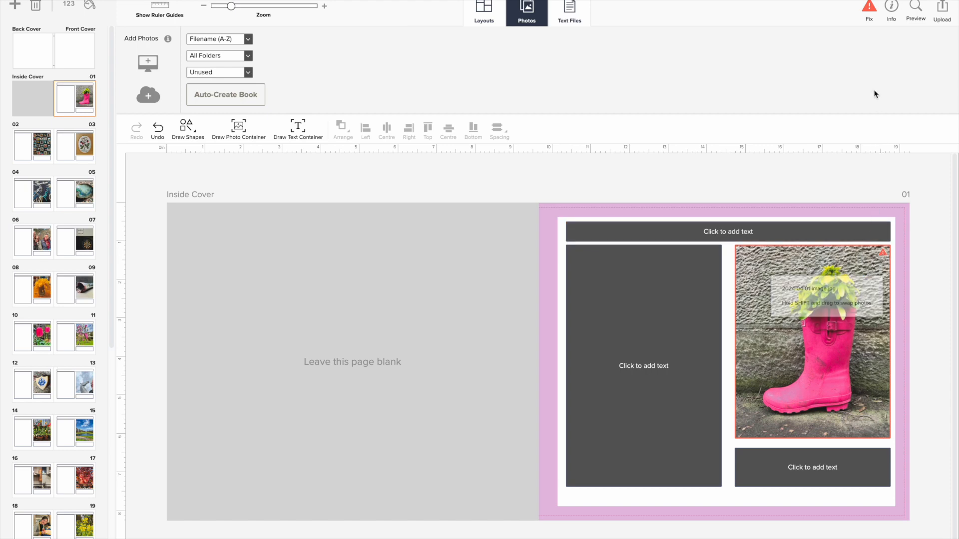
- Review the low image resolution warning for page 1 and its fix and ignore options, then close the warnings
click(870, 22)
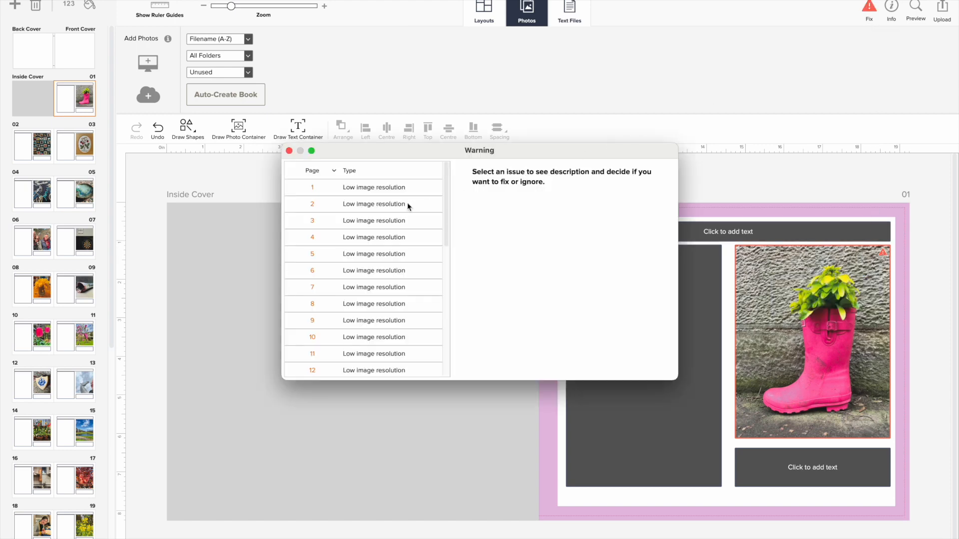
click(406, 189)
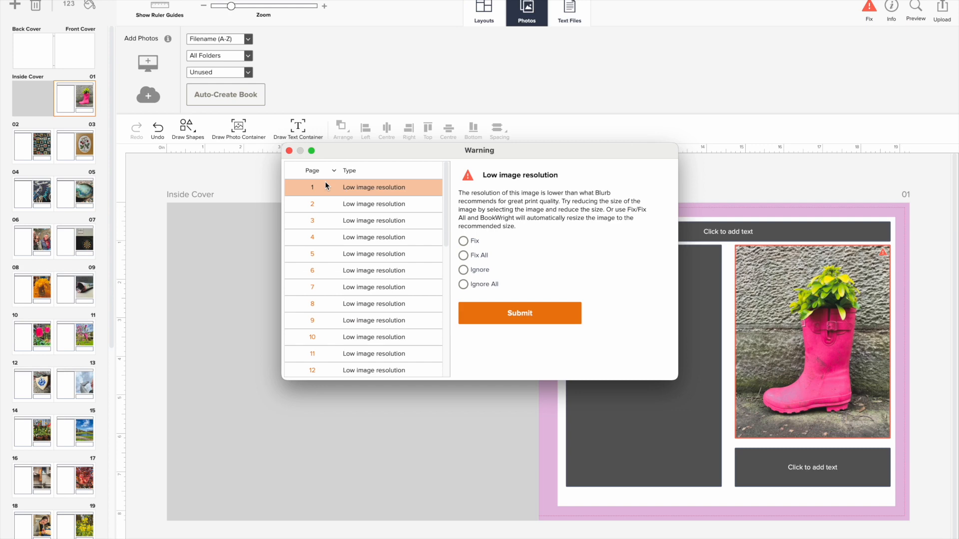
click(288, 151)
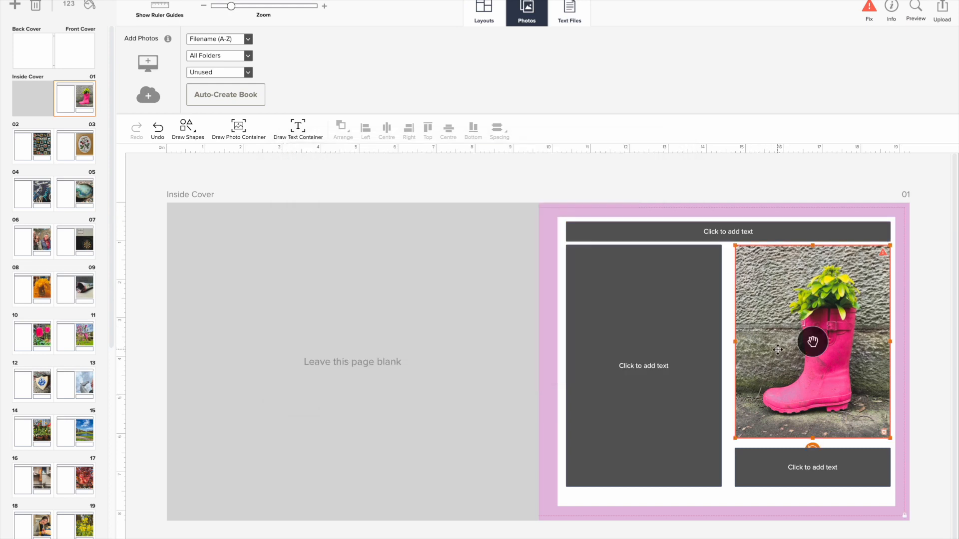
- Fit the pink boot photo on page 1 to its frame and close the photo settings
click(779, 291)
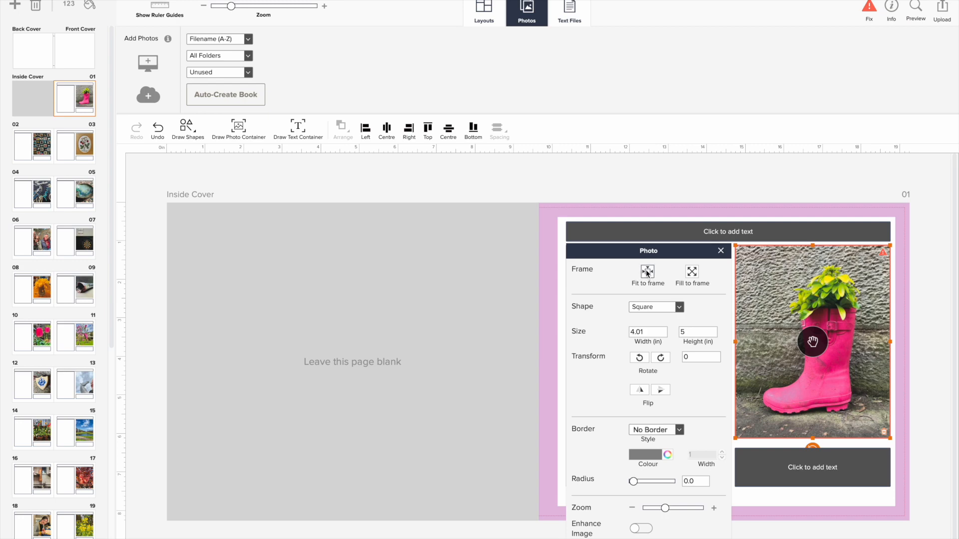
click(720, 251)
click(771, 265)
click(648, 272)
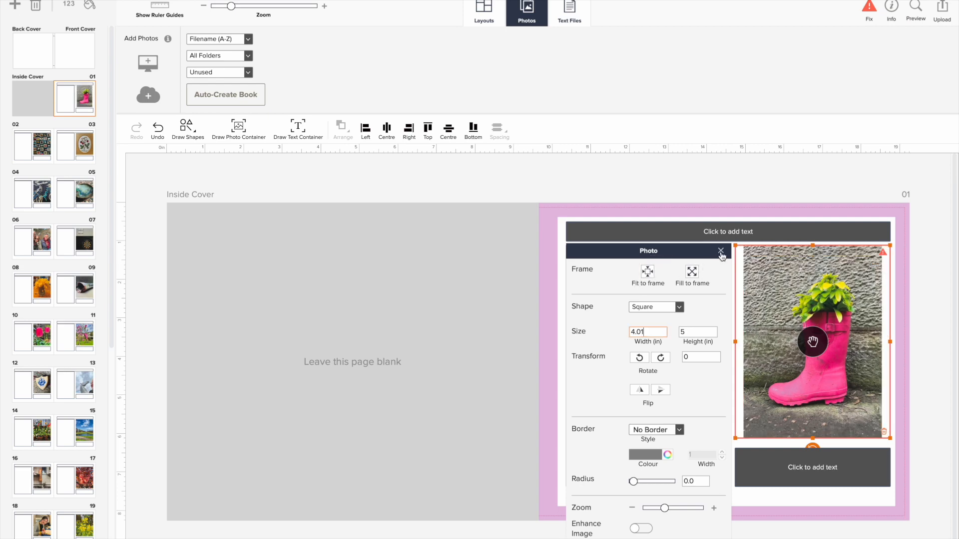
click(721, 251)
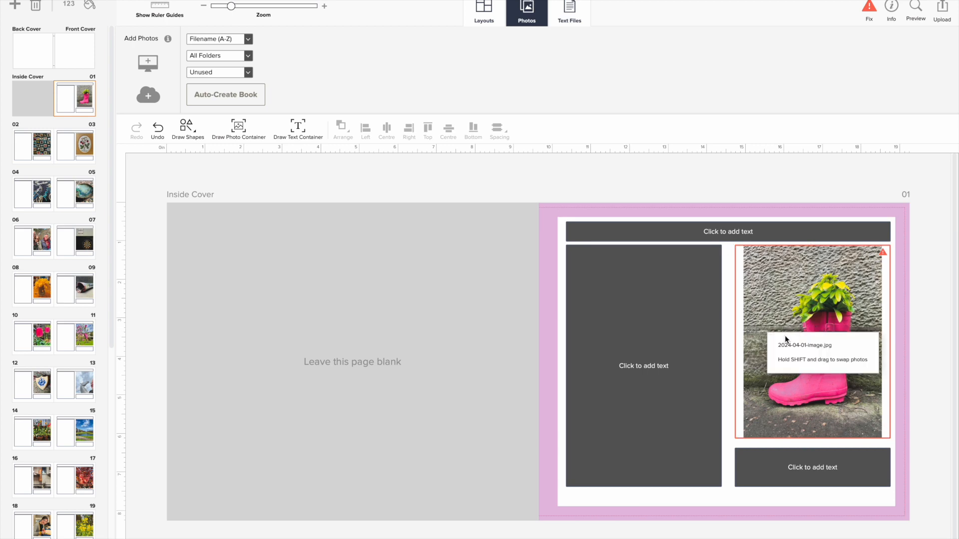
- Shift the boot photo to its frame's right edge, narrow the frame to match the photo, and scale both down from the lower-left corner
click(811, 342)
drag(810, 341, 823, 342)
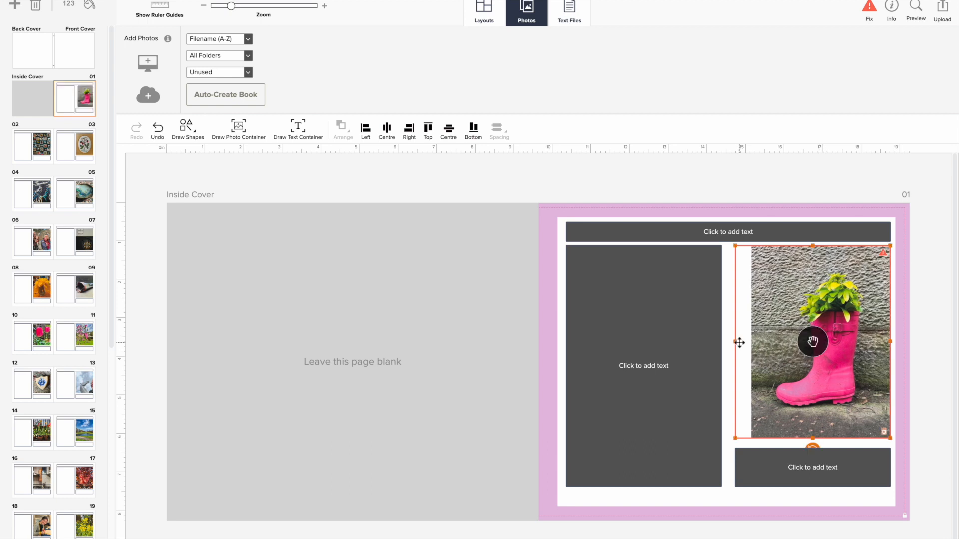
drag(736, 343, 757, 343)
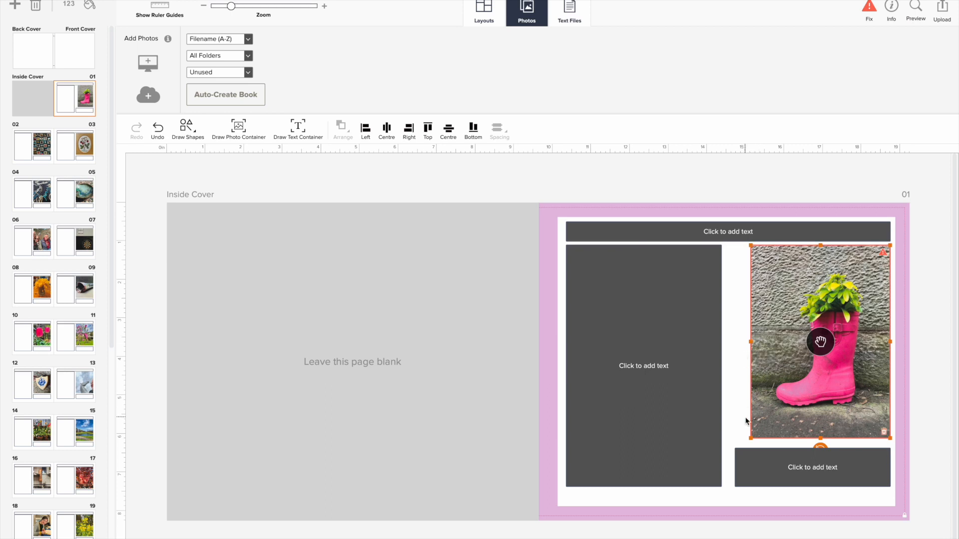
drag(750, 439, 778, 383)
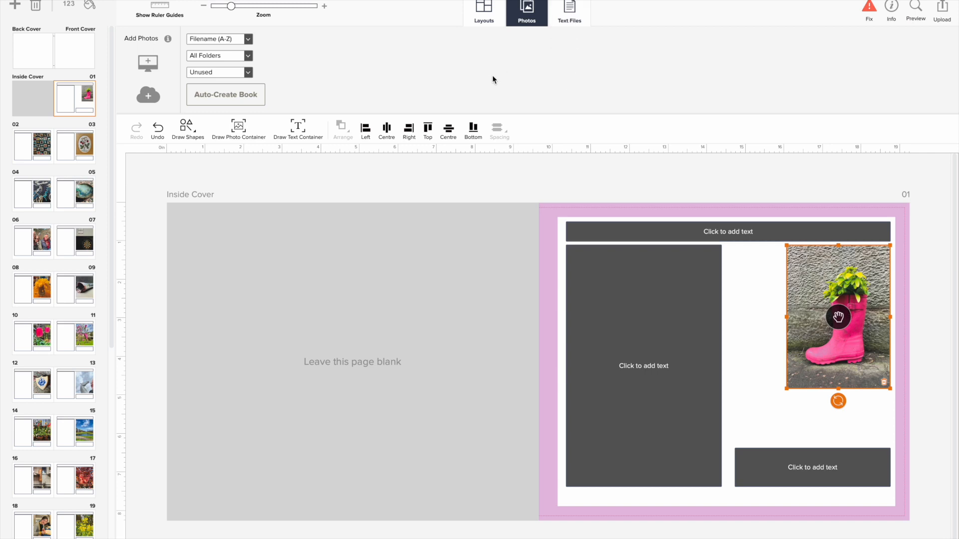
- Start adding RTF text files to the book and browse to the rtf folder inside Texts in BlipDownloads
click(573, 20)
click(574, 15)
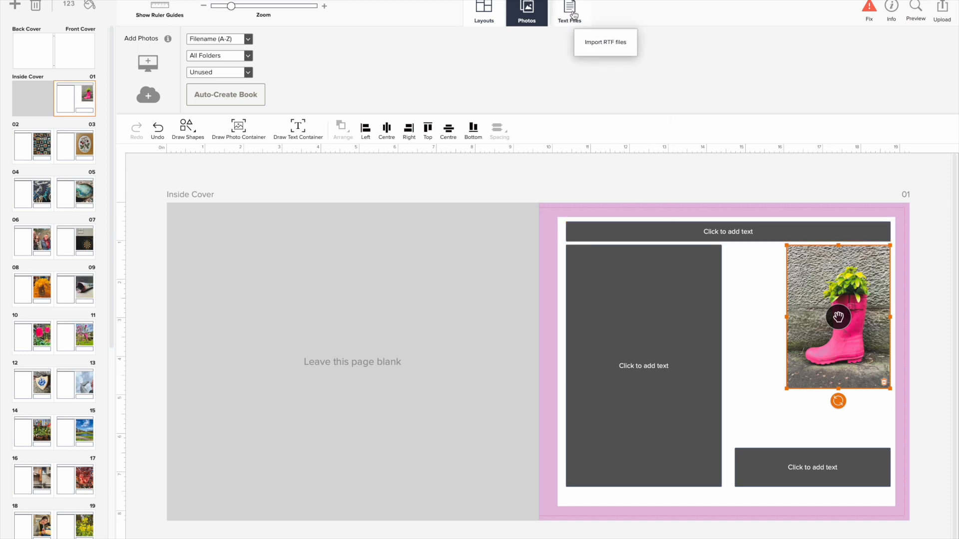
click(573, 14)
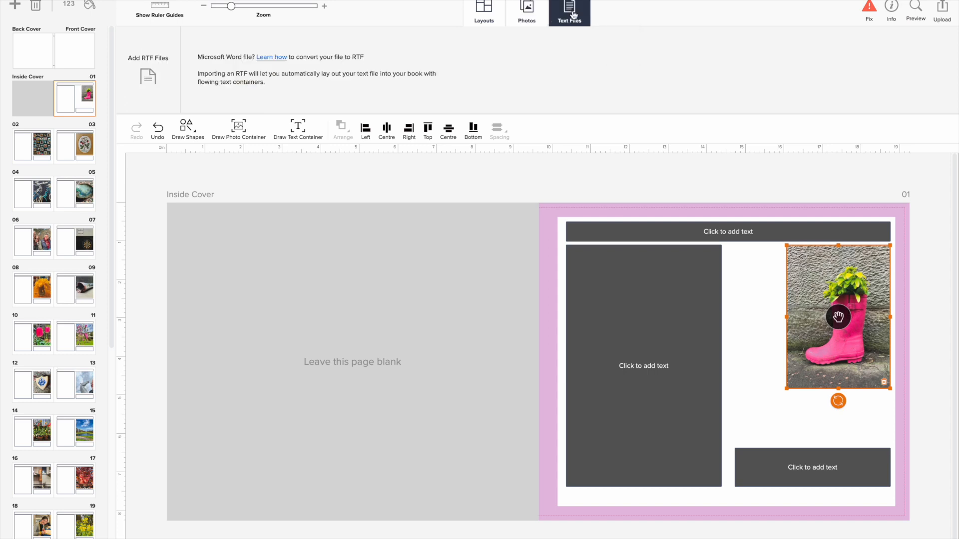
click(146, 76)
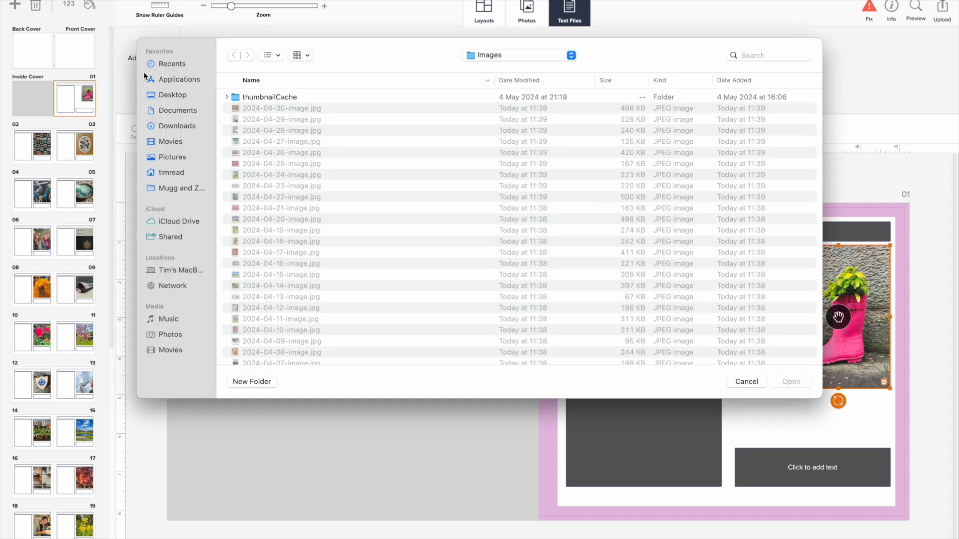
click(486, 52)
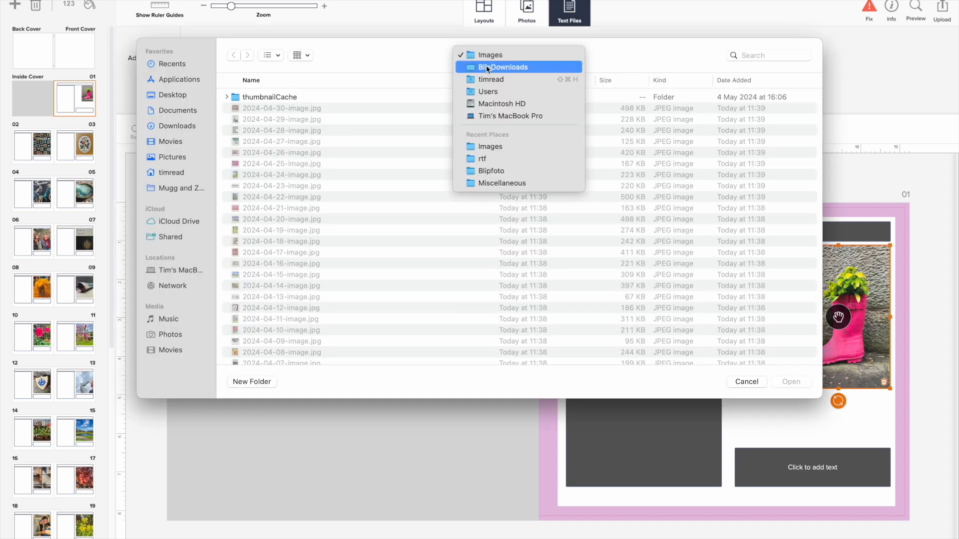
click(487, 67)
double_click(247, 101)
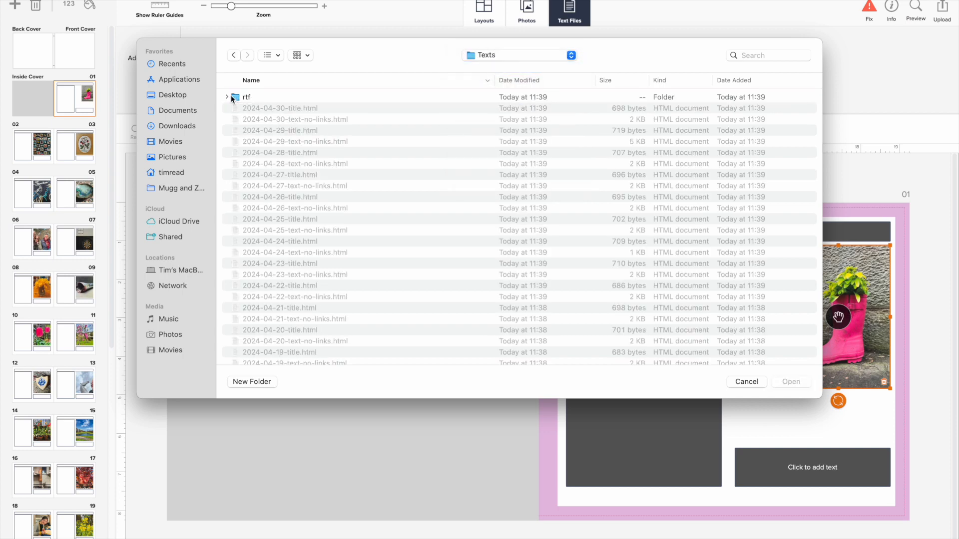
double_click(231, 99)
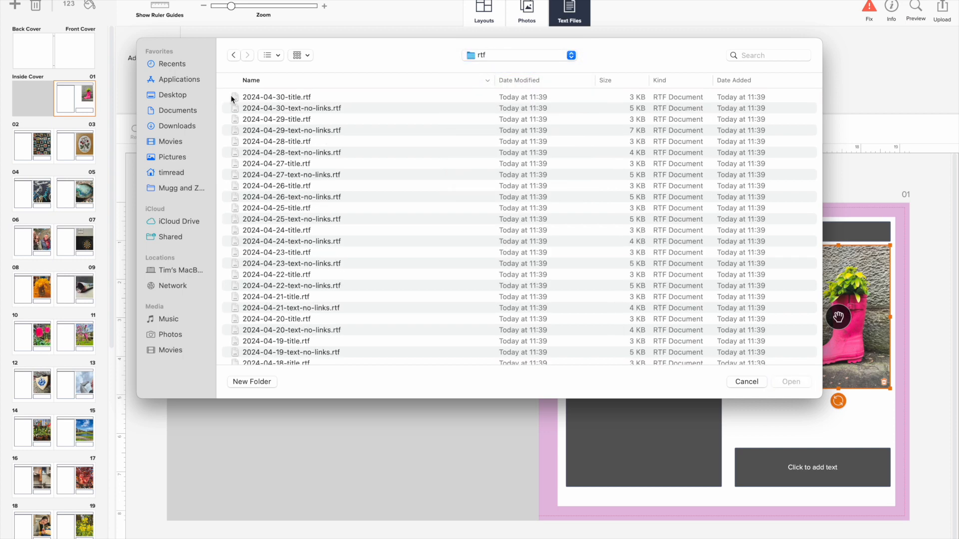
- Select only the text-no-links RTF files dated 2024-04-30 back to 2024-04-17, skipping the title files
click(301, 106)
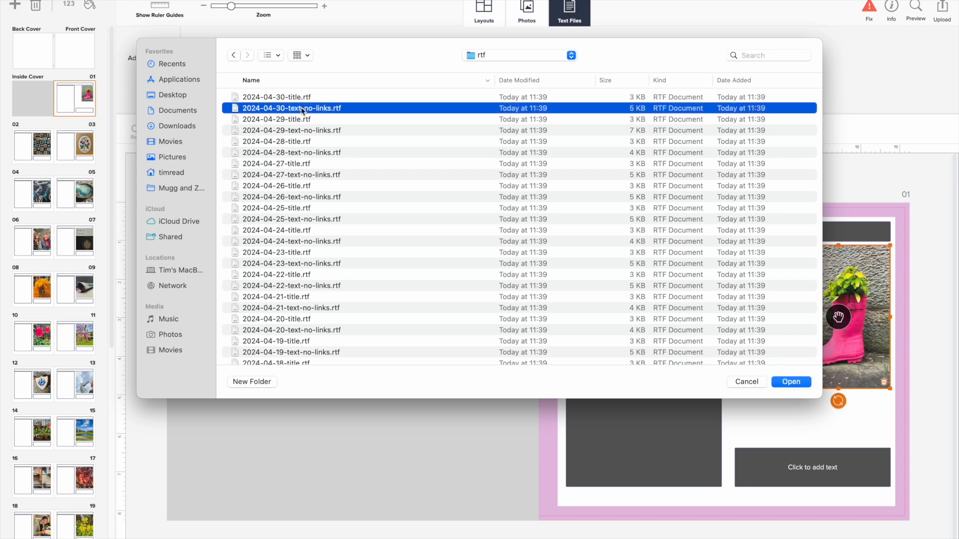
super+click(336, 131)
super+click(330, 154)
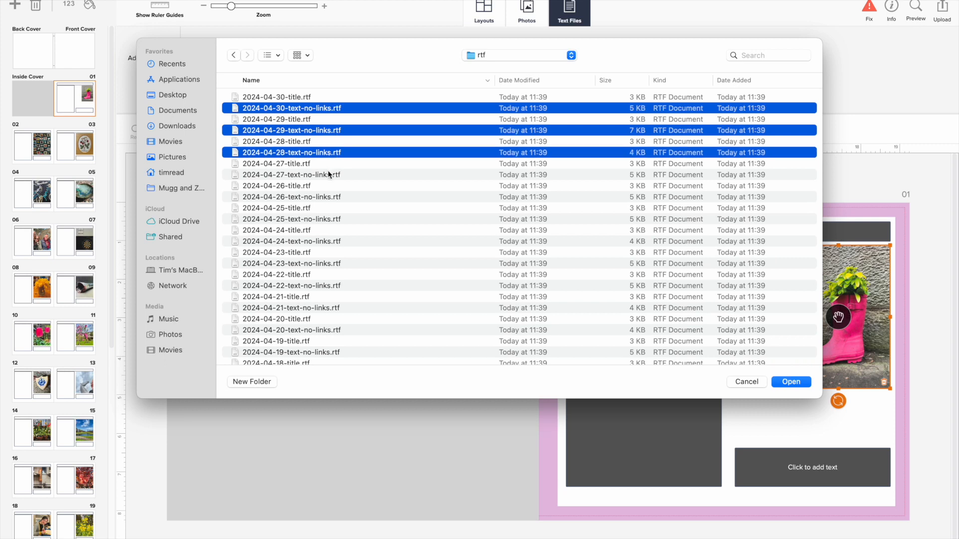
super+click(328, 175)
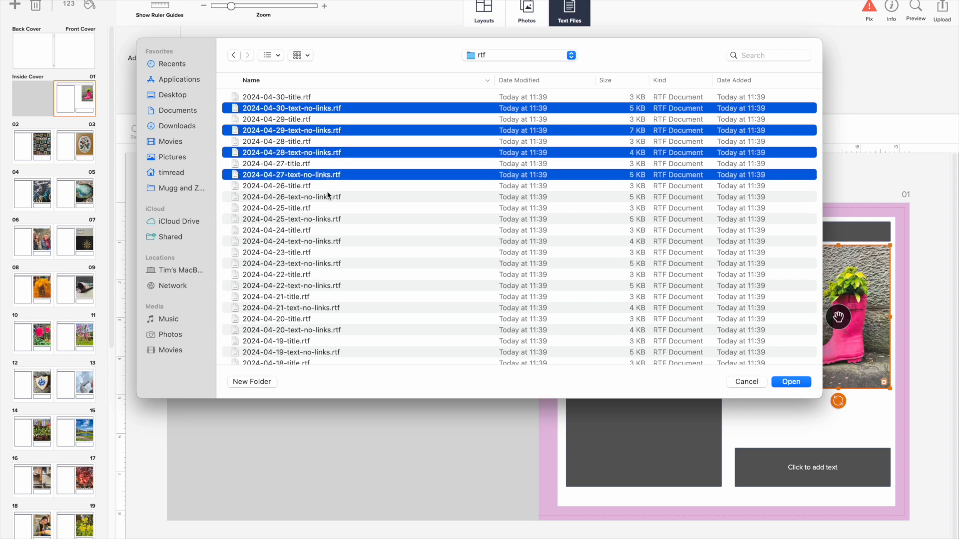
super+click(327, 198)
super+click(328, 220)
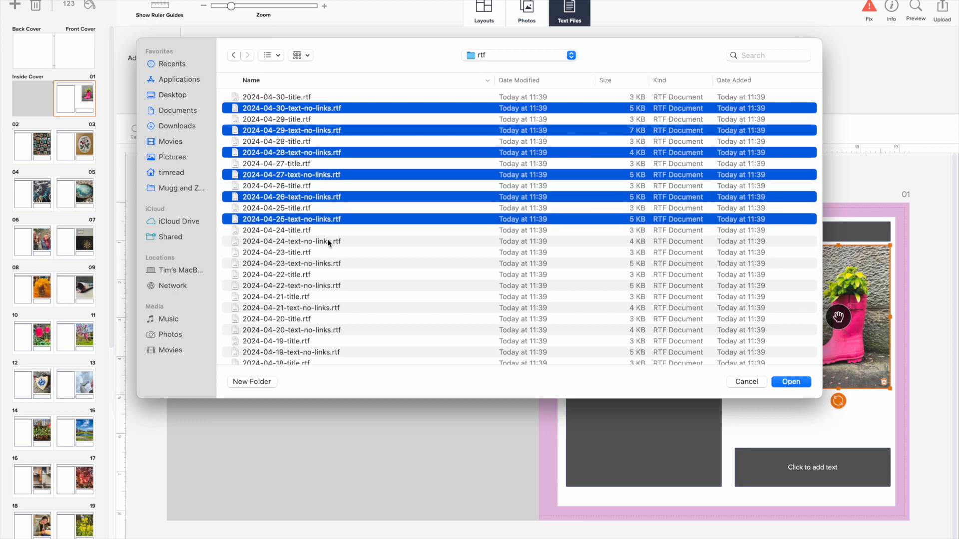
super+click(329, 242)
super+click(329, 264)
super+click(329, 286)
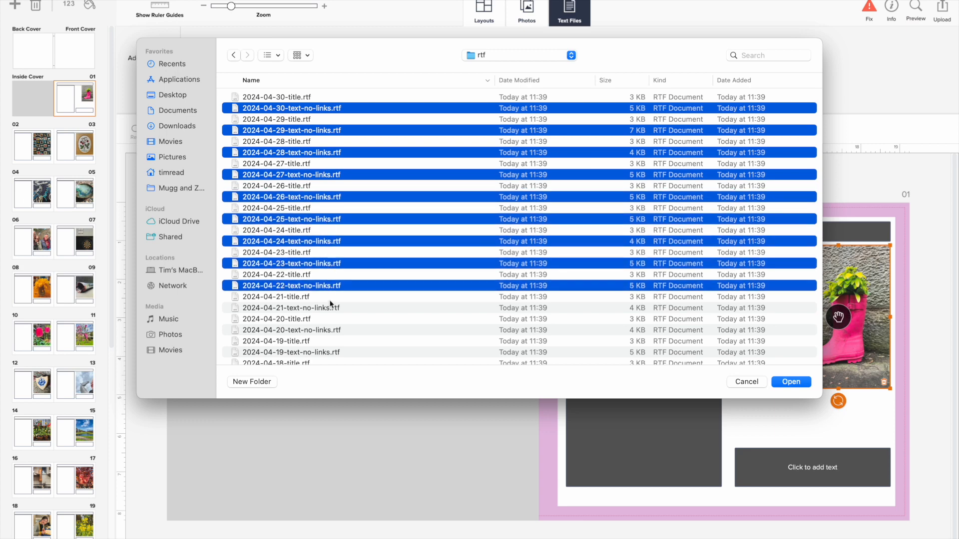
super+click(330, 308)
super+click(331, 330)
super+click(332, 353)
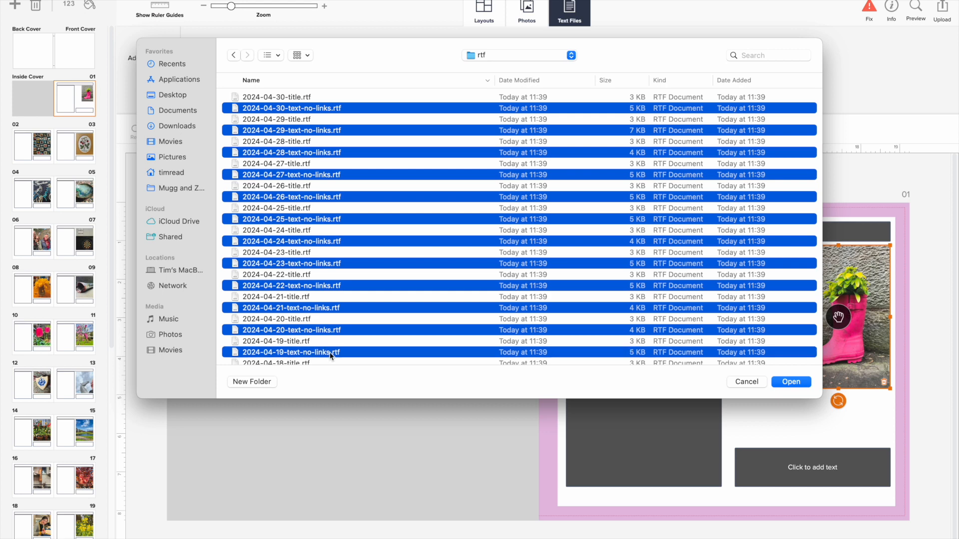
scroll(332, 356, down, 3)
super+click(331, 313)
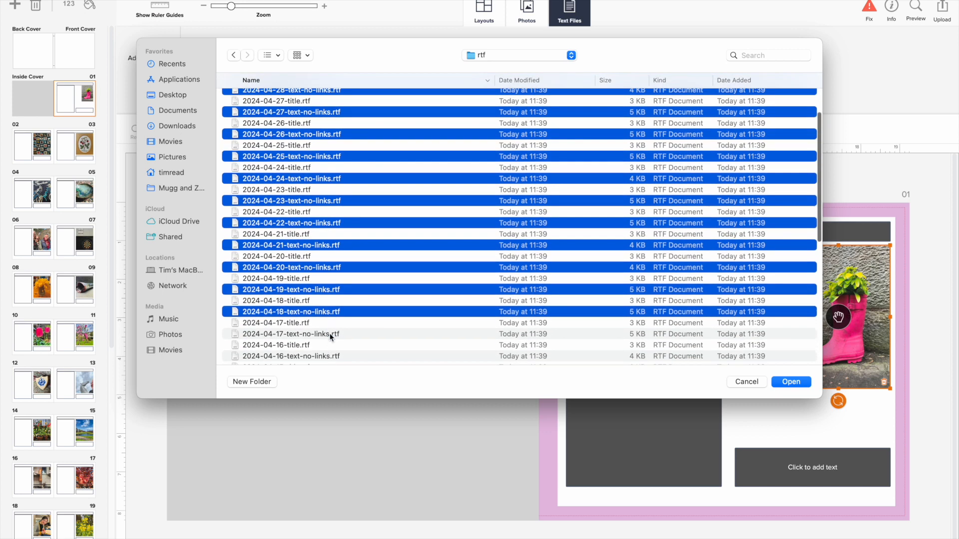
super+click(329, 334)
- Add the text-no-links RTF files dated 2024-04-01 to 2024-04-16 to the selection and import them all
scroll(330, 338, down, 5)
scroll(329, 338, down, 8)
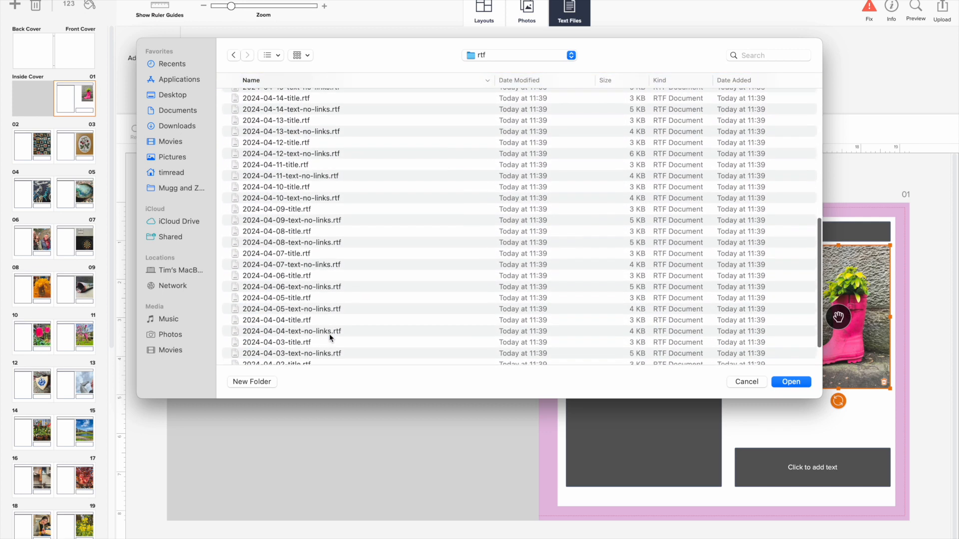
super+click(323, 354)
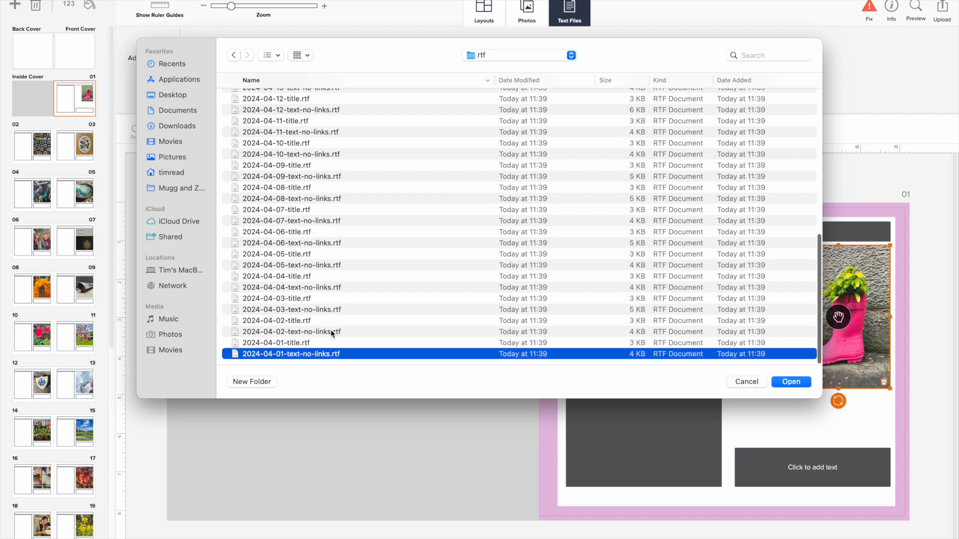
super+click(331, 331)
super+click(332, 311)
super+click(330, 288)
super+click(330, 265)
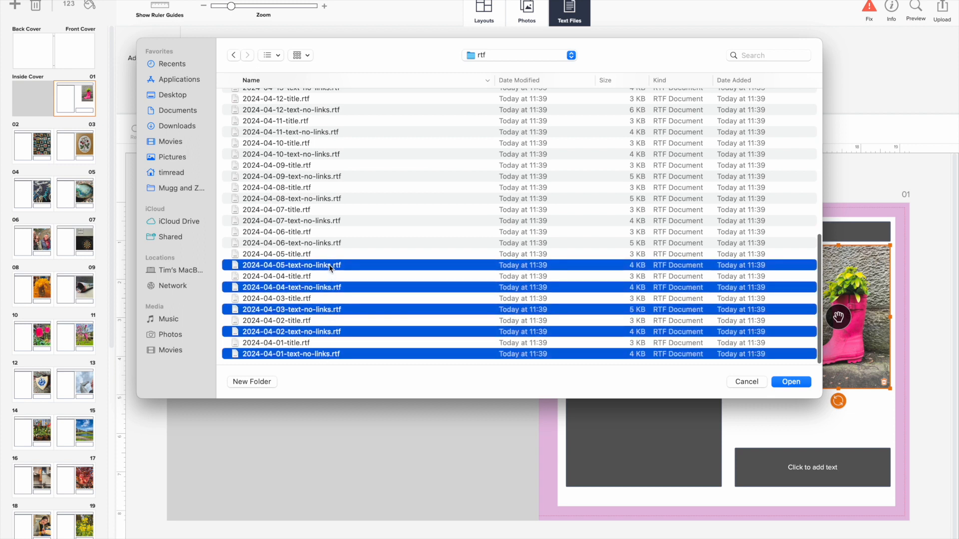
super+click(328, 242)
super+click(327, 221)
super+click(326, 198)
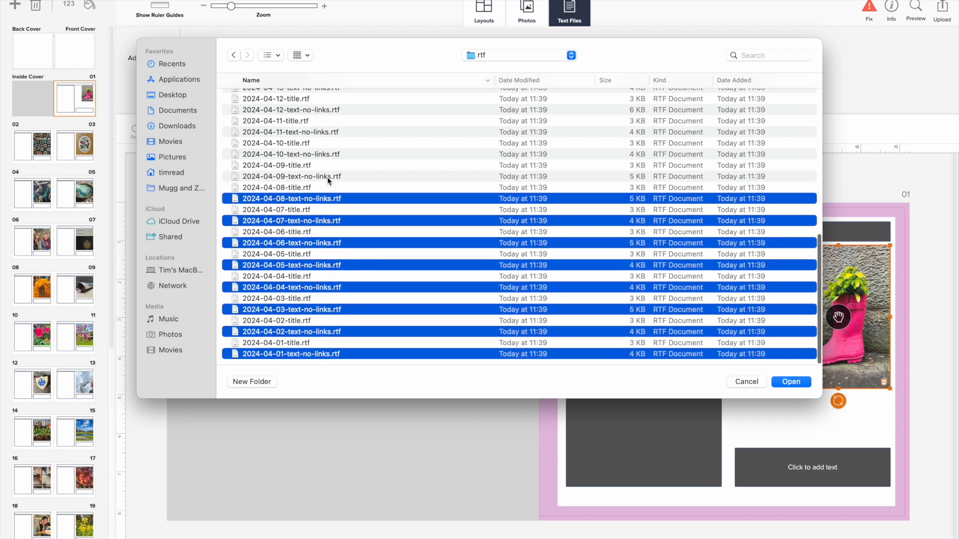
super+click(328, 176)
super+click(329, 154)
super+click(329, 133)
super+click(326, 103)
super+click(326, 104)
super+click(323, 110)
scroll(324, 110, up, 3)
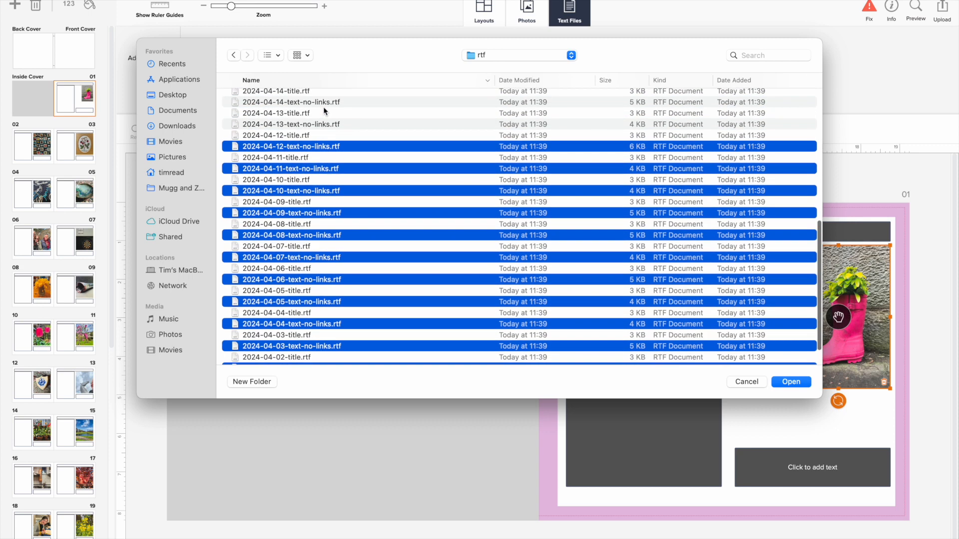
super+click(326, 124)
super+click(328, 102)
scroll(330, 102, up, 5)
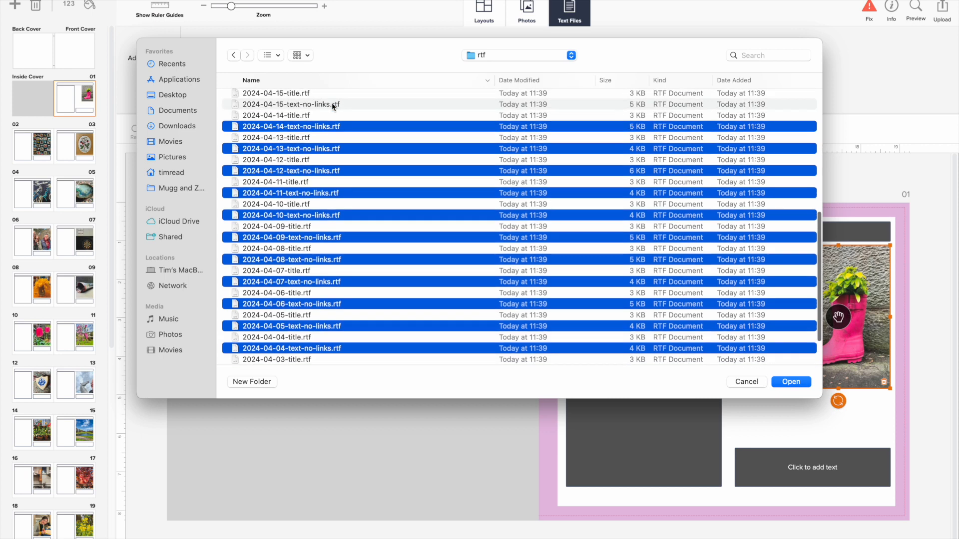
super+click(327, 148)
super+click(330, 126)
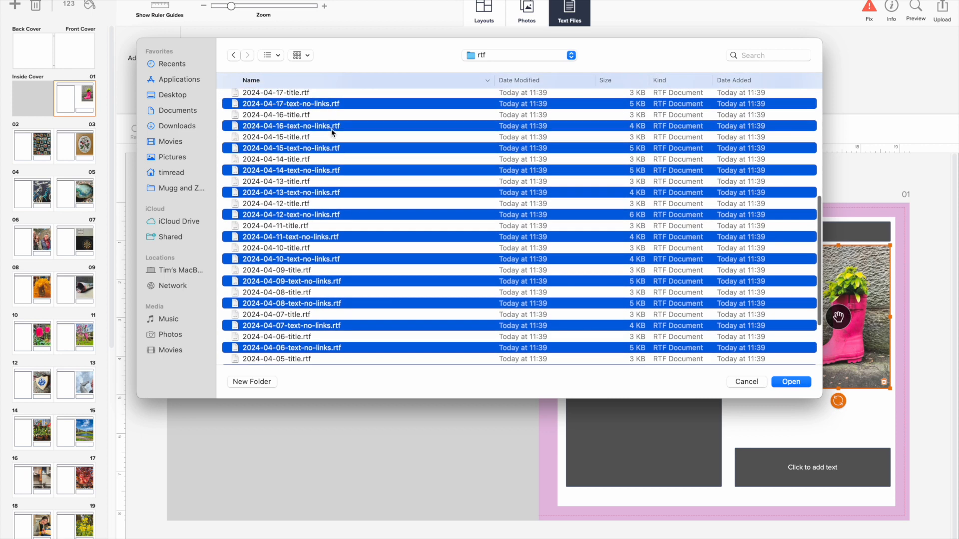
click(798, 382)
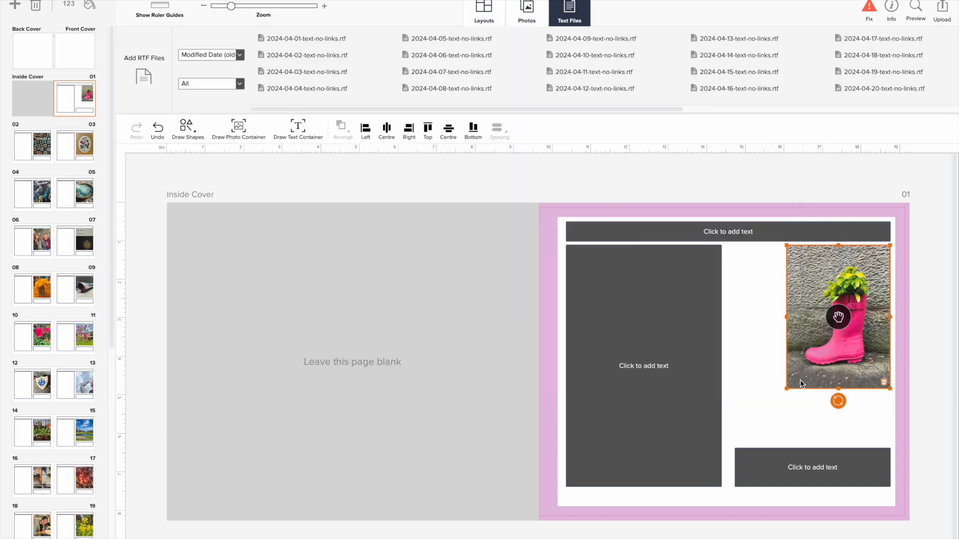
- Sort the imported text files by Filename (A-Z) and place 2024-04-01-text-no-links.rtf in page 1's large text container
click(240, 55)
click(219, 104)
drag(313, 40, 621, 307)
- Go to page 2 of the book and filter the text file list to Unused
click(43, 145)
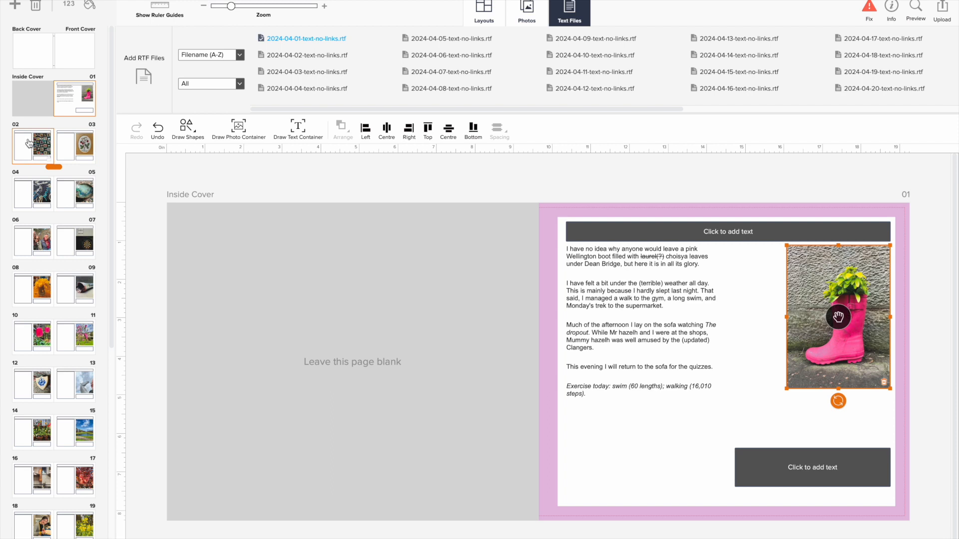
click(240, 83)
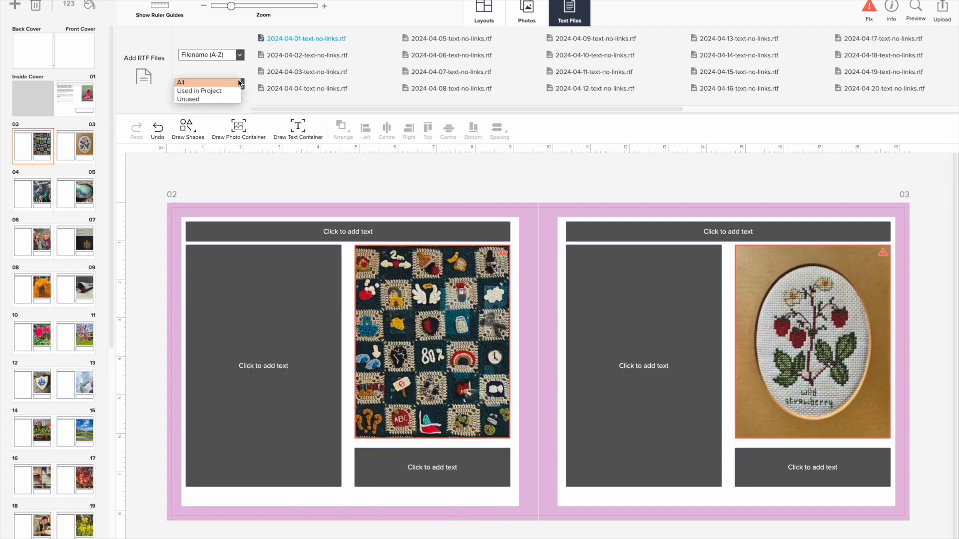
click(225, 99)
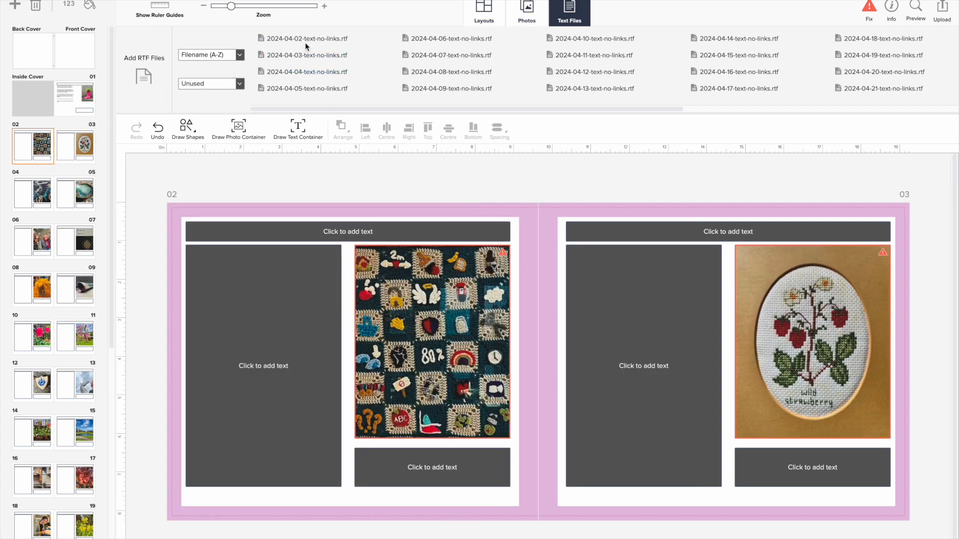
- Place the 2024-04-02, 2024-04-03 and 2024-04-04 text-no-links files in the large text containers on pages 2, 3 and 4 respectively
drag(305, 40, 272, 300)
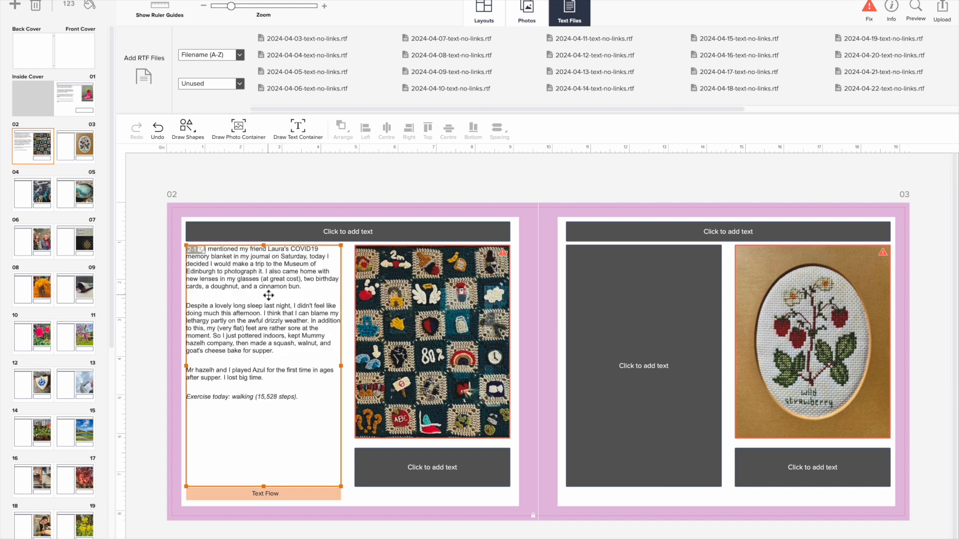
drag(310, 38, 596, 277)
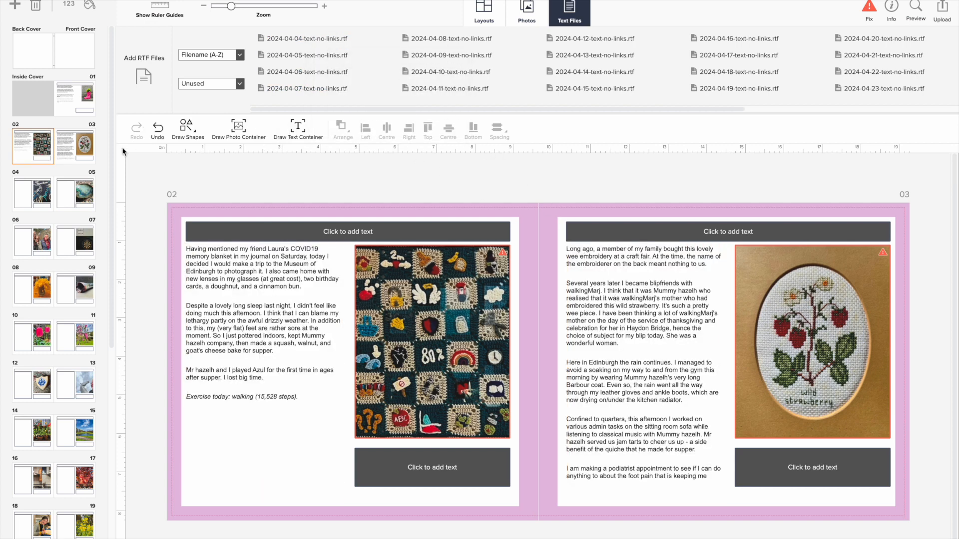
click(34, 201)
drag(288, 36, 263, 298)
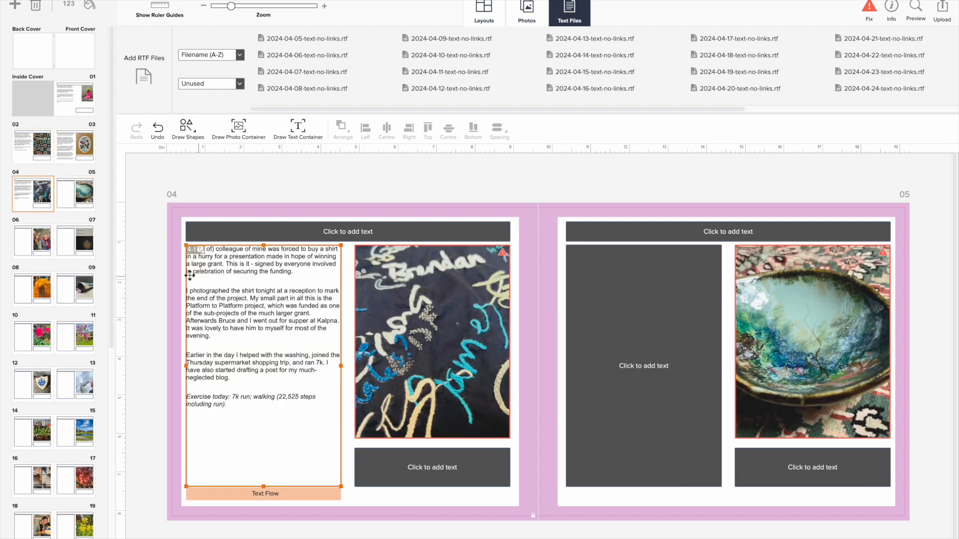
- Open page 1's main text container for editing and remove the gap above its first paragraph
click(213, 238)
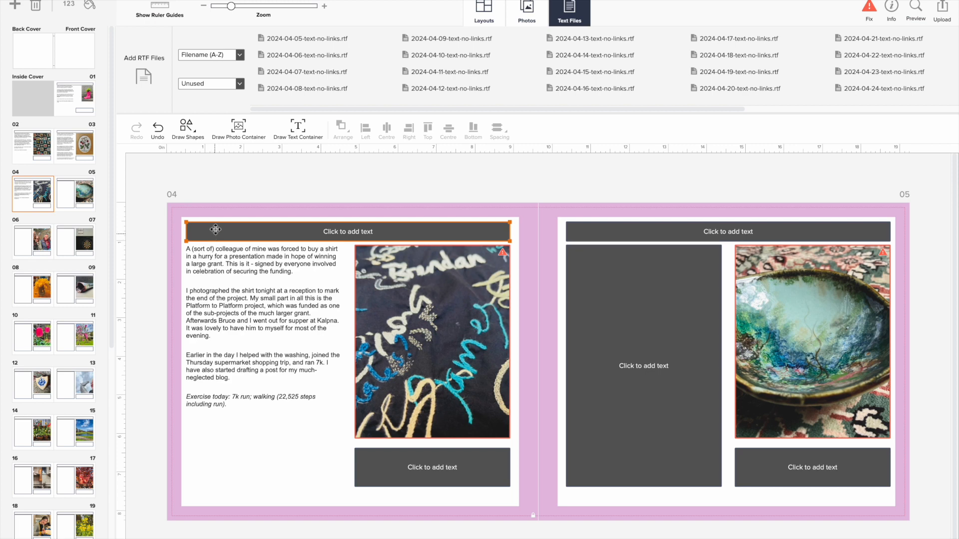
click(74, 90)
click(673, 259)
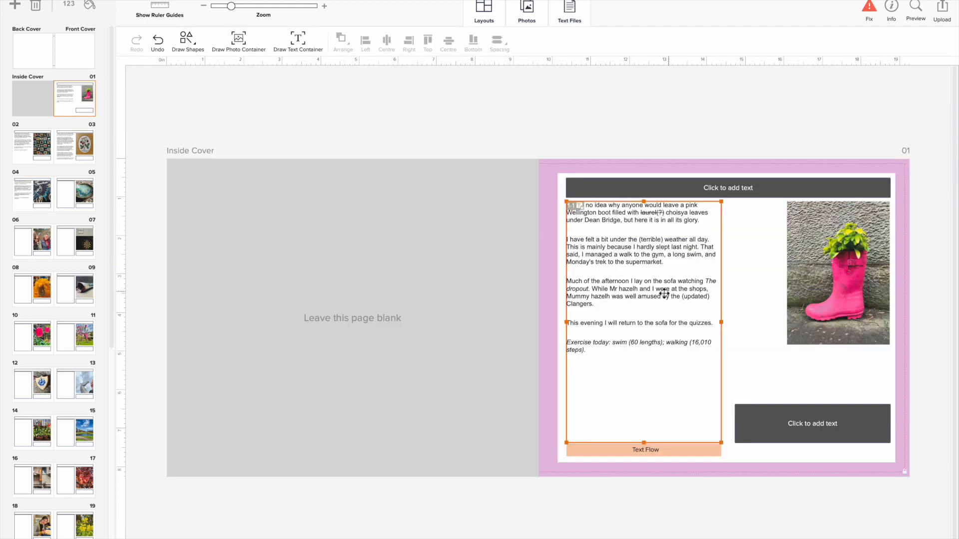
double_click(621, 242)
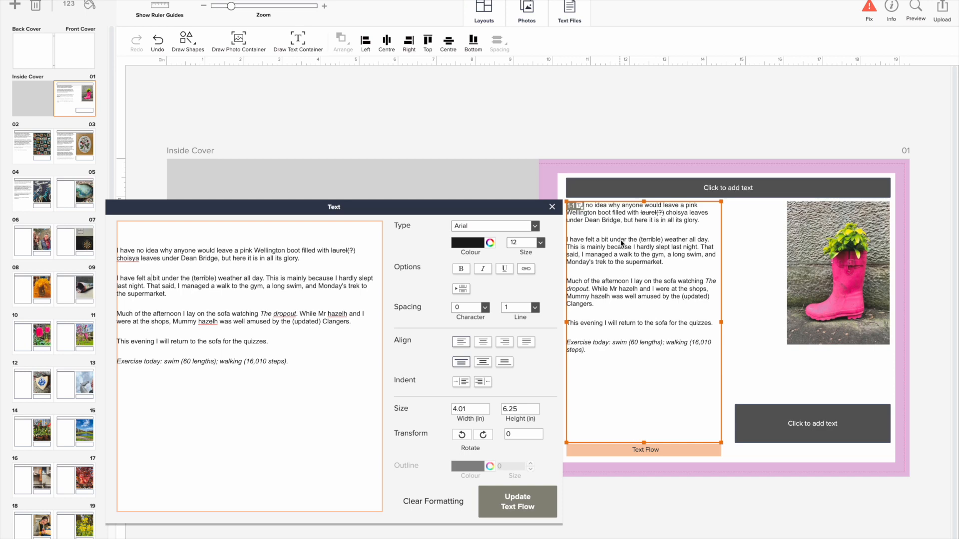
drag(515, 210, 594, 203)
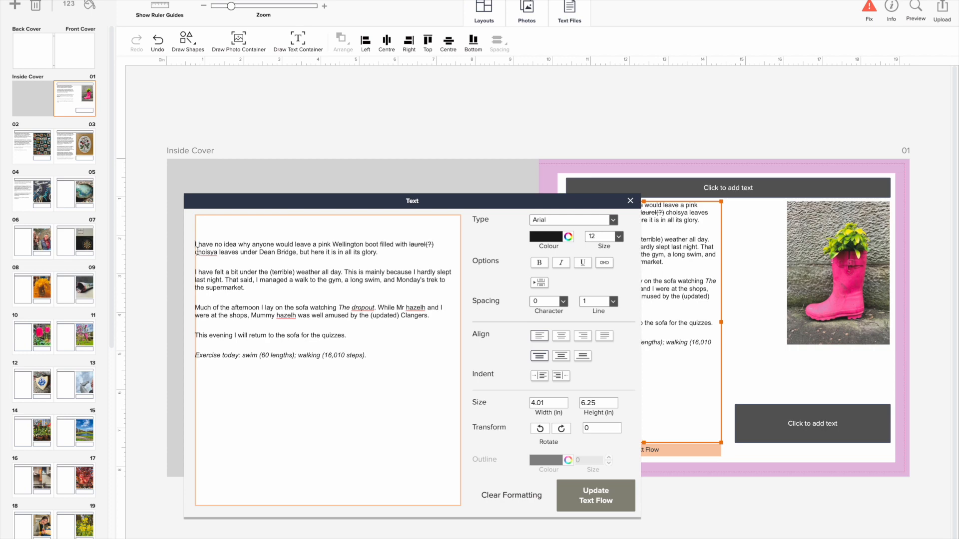
click(359, 95)
click(609, 217)
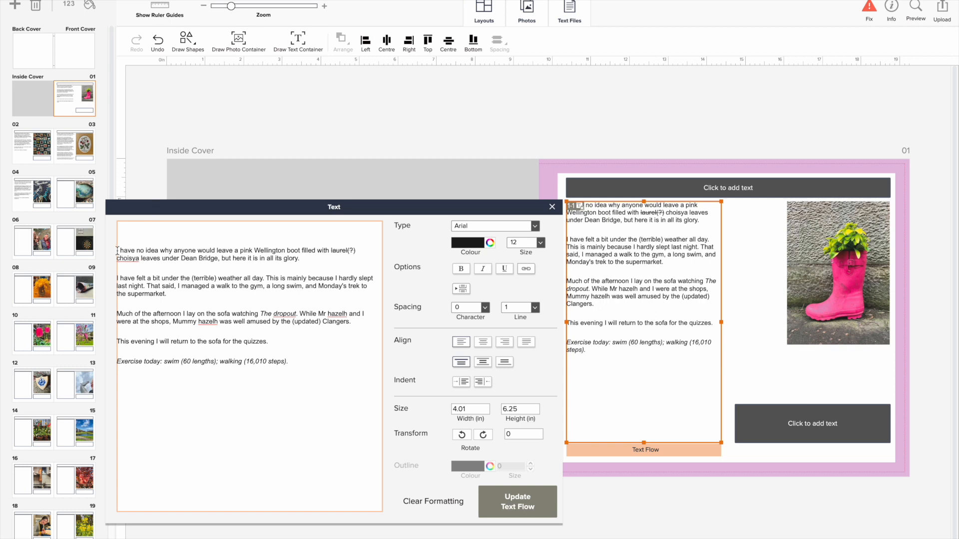
scroll(146, 280, down, 3)
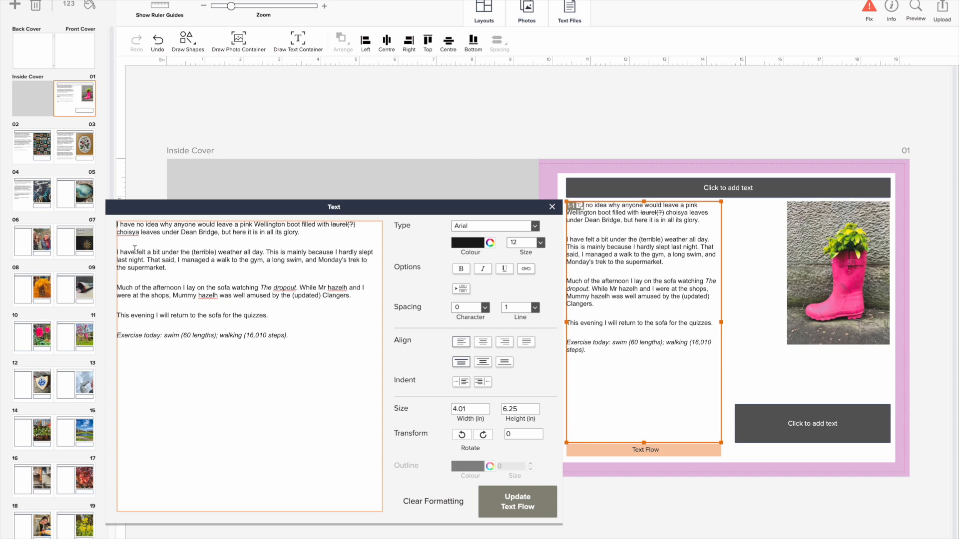
- Reduce the gaps between the first three paragraphs of page 1's text to single blank lines at size 12
key(BackSpace)
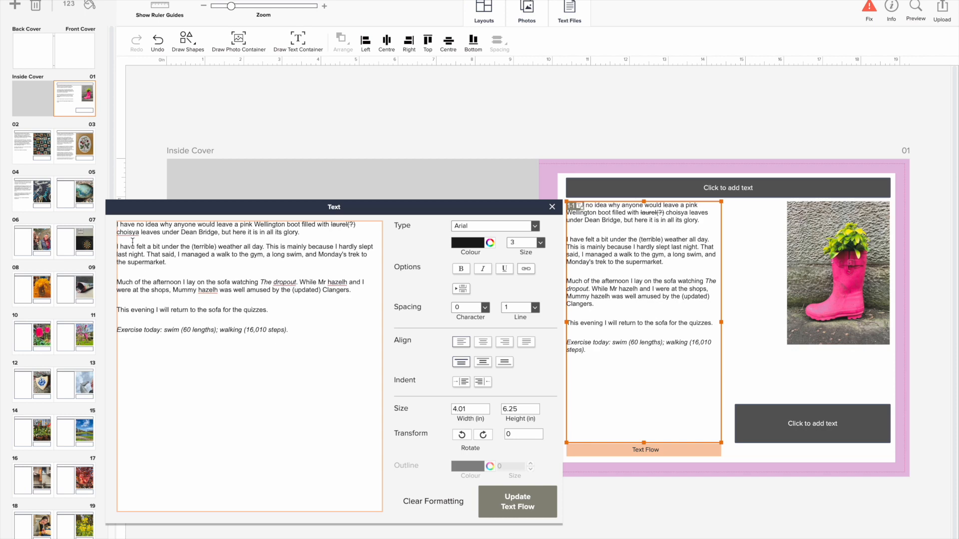
key(BackSpace)
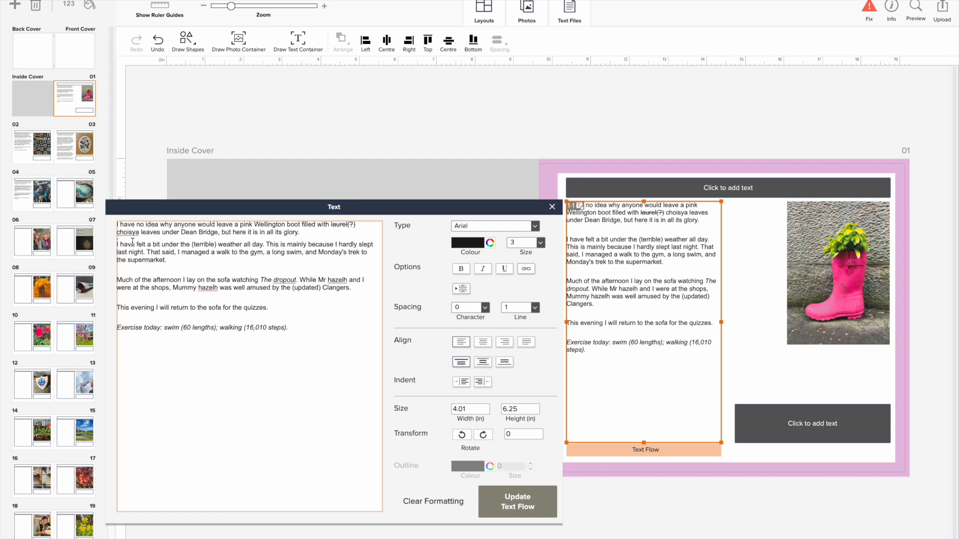
key(BackSpace)
key(Return)
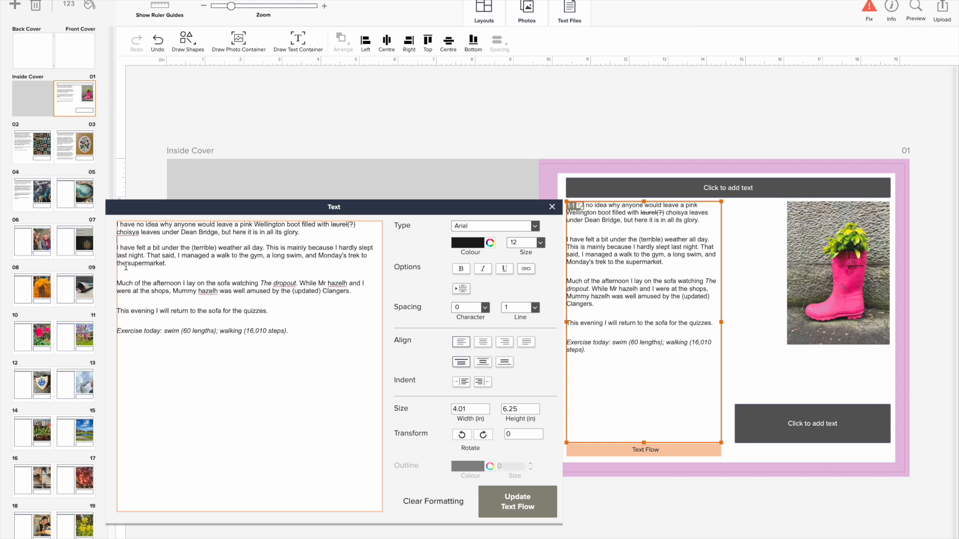
key(BackSpace)
key(BackSpace)
key(BackSpace)
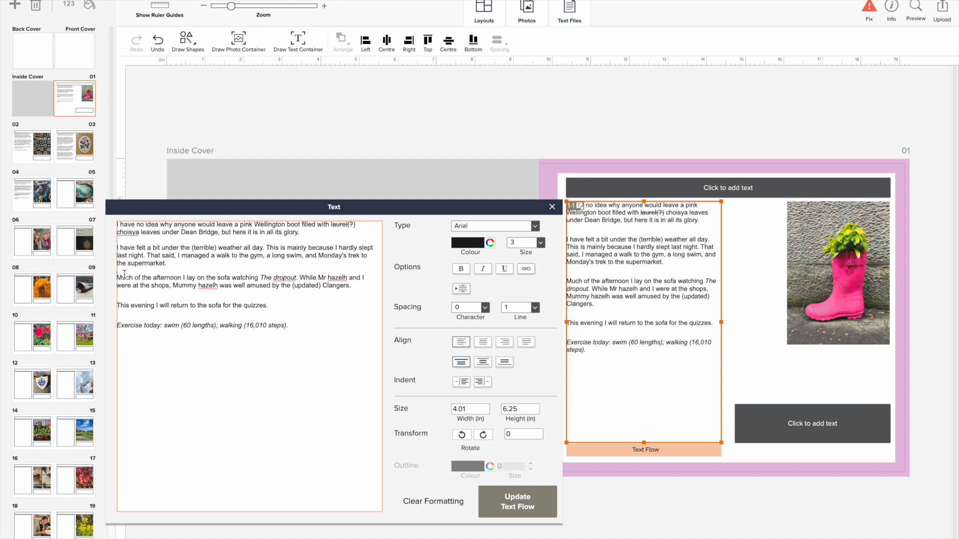
key(Return)
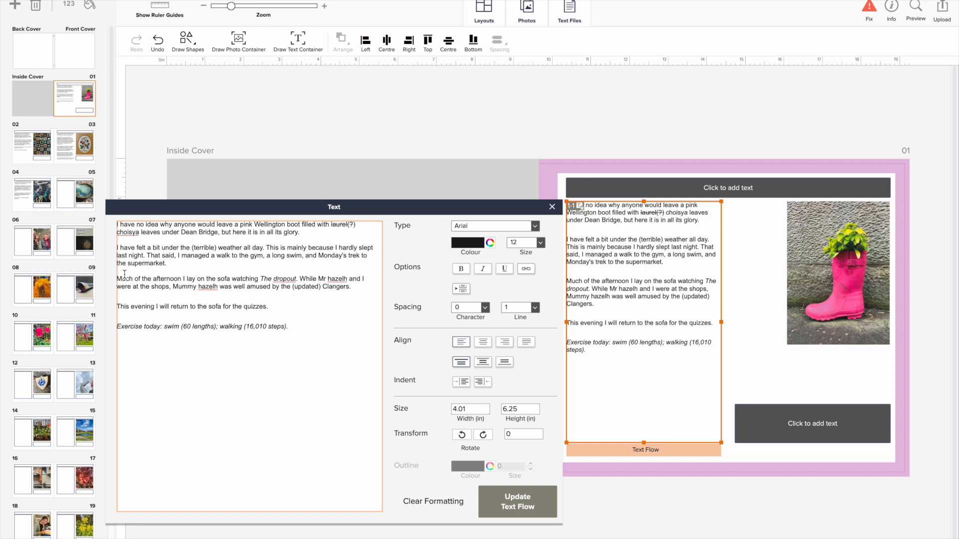
- Reduce the gaps before the last two paragraphs to single blank lines, update page 1's text flow and close the text editor
key(BackSpace)
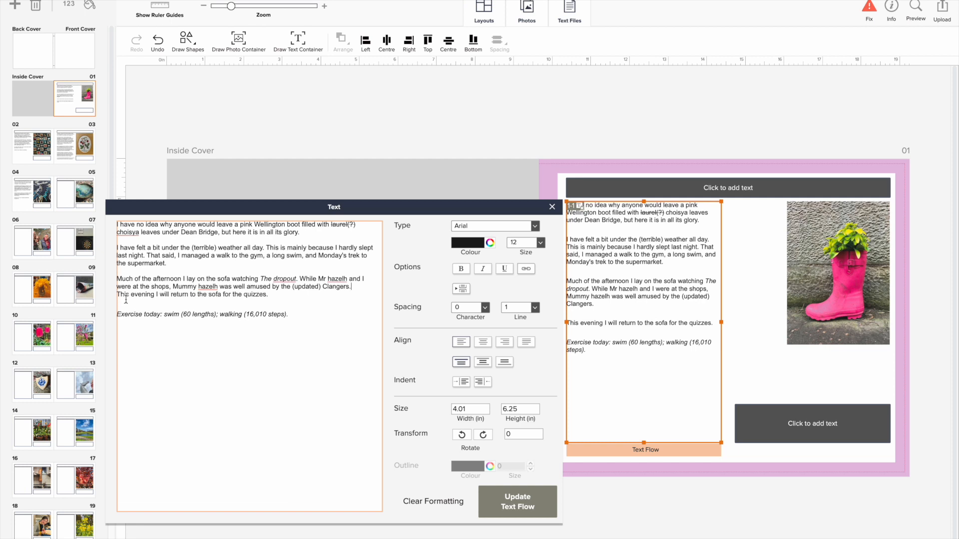
key(Return)
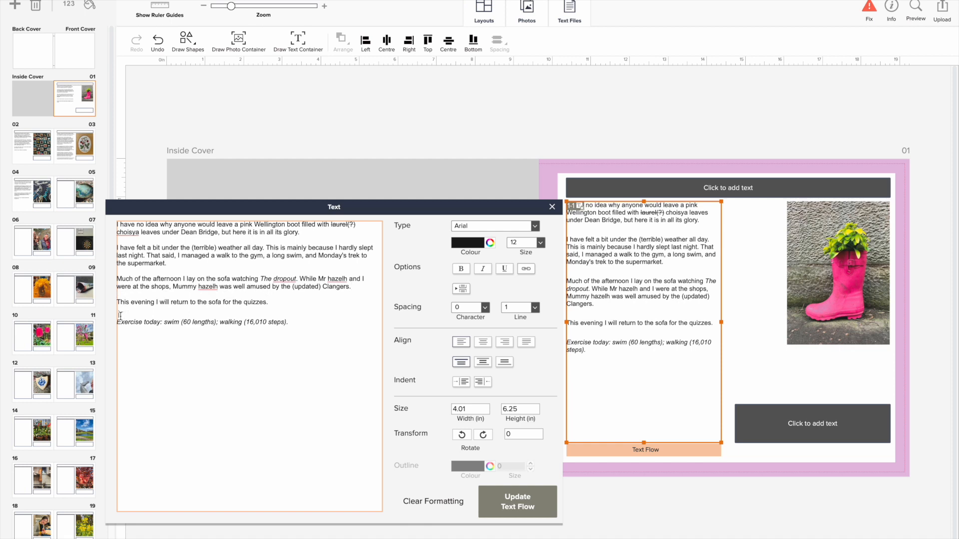
key(BackSpace)
key(BackSpace)
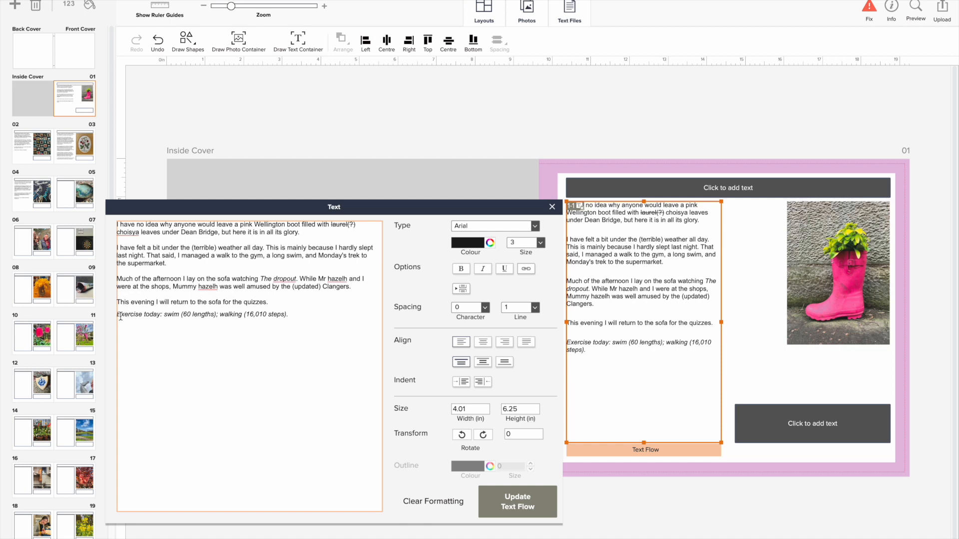
key(BackSpace)
key(Return)
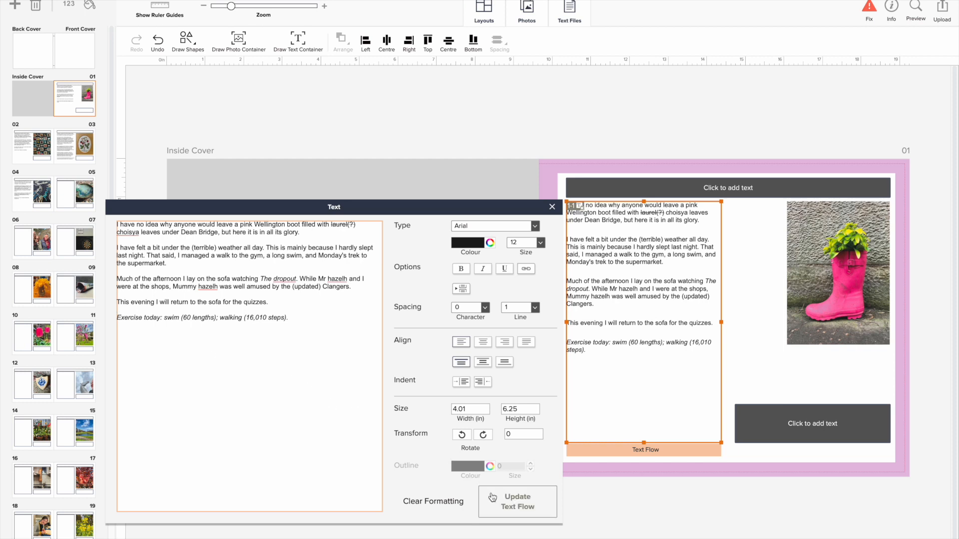
click(511, 503)
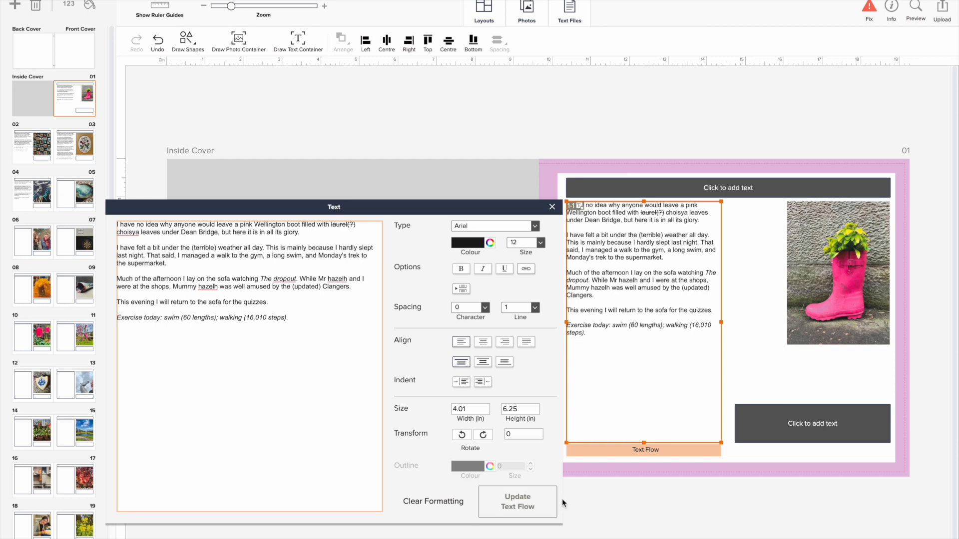
click(635, 508)
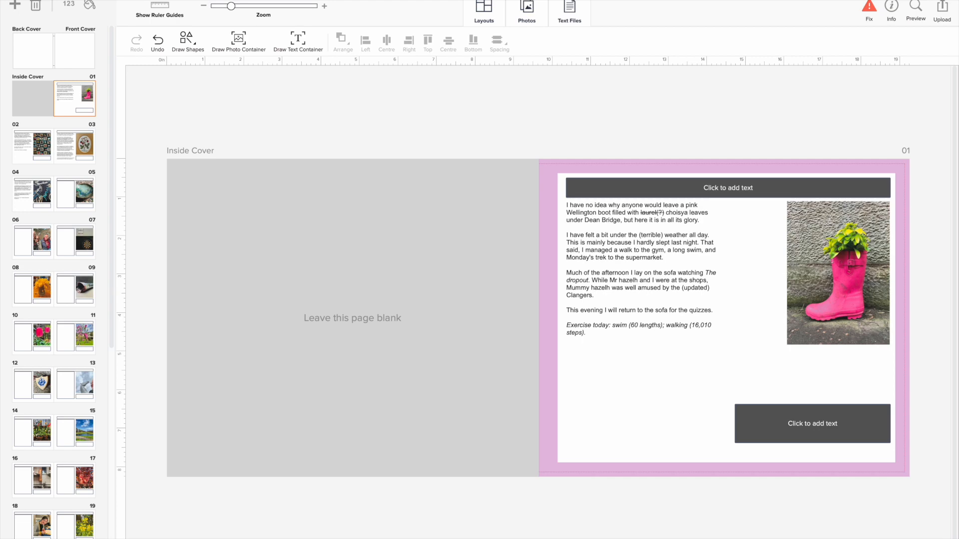
- Check the font of page 1's text, and use Replace Fonts to change Arial to Garamond
double_click(588, 235)
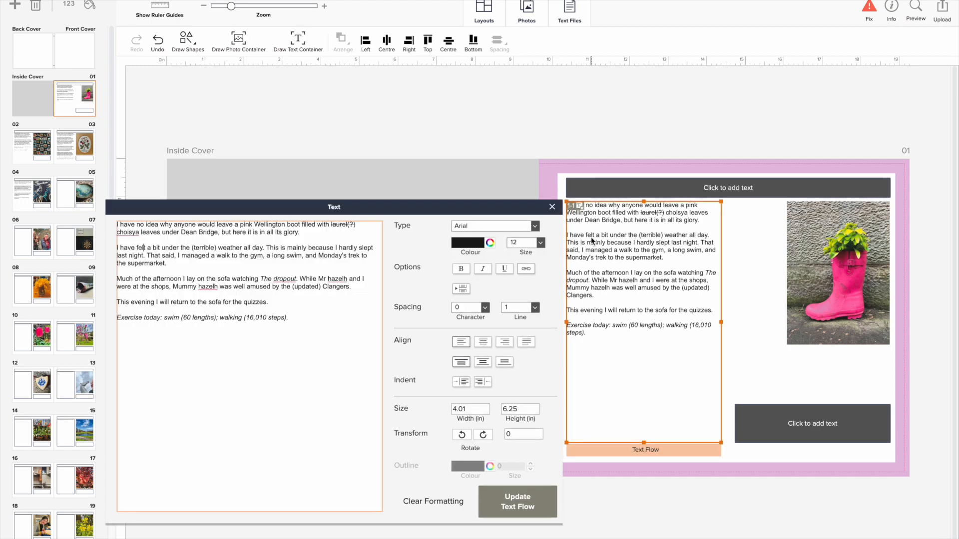
click(502, 131)
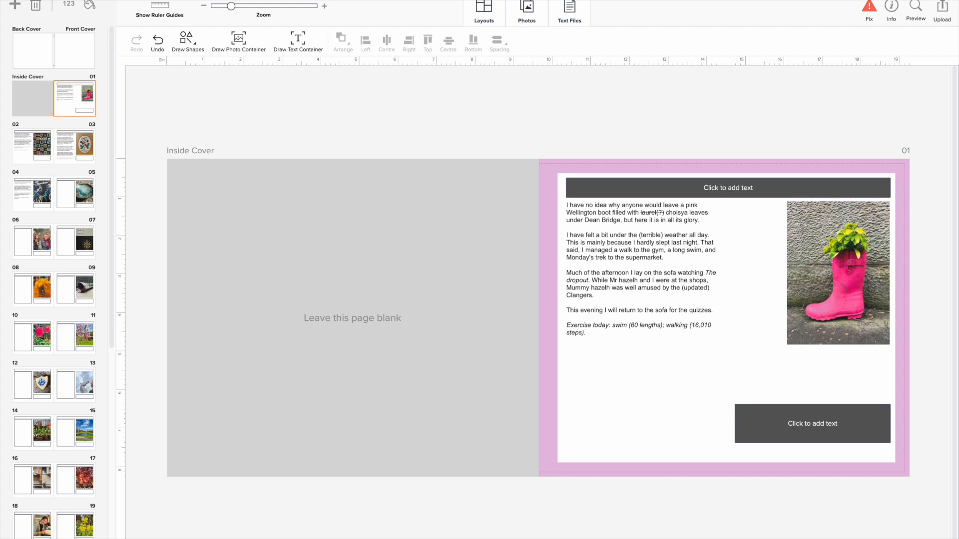
click(111, 0)
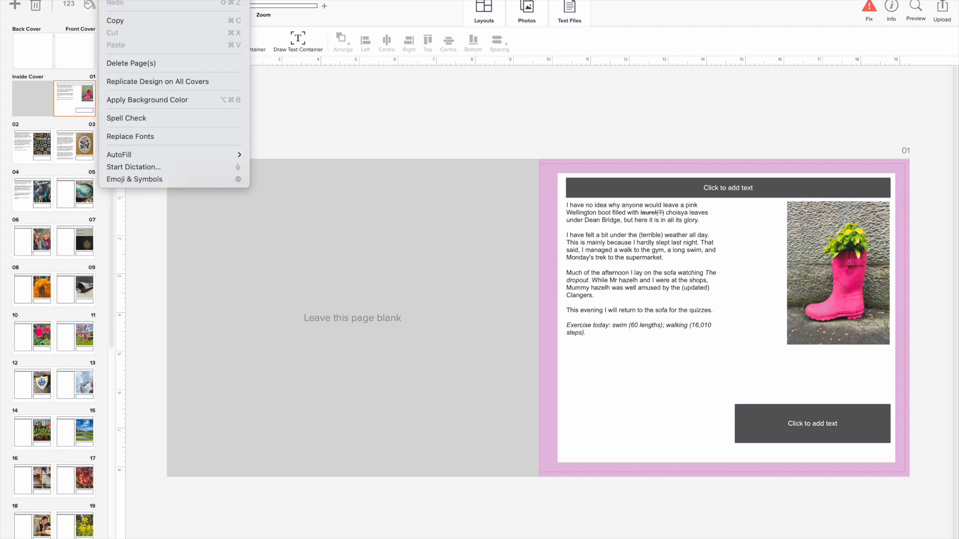
click(137, 137)
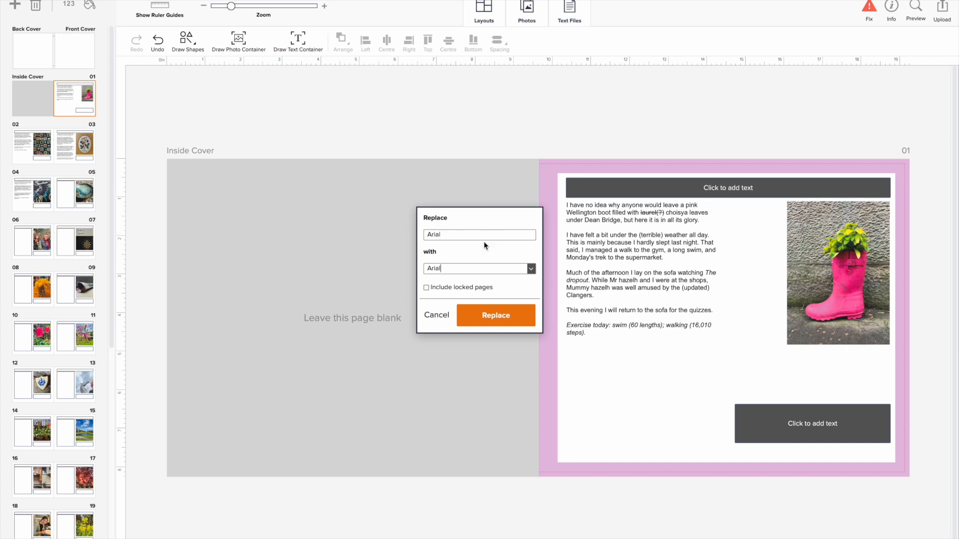
click(531, 269)
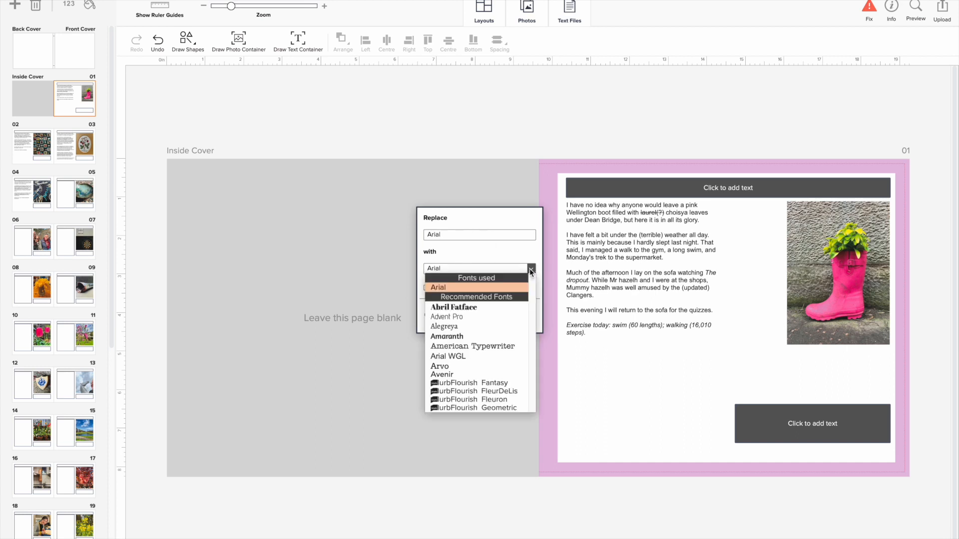
scroll(461, 333, down, 5)
scroll(461, 332, down, 3)
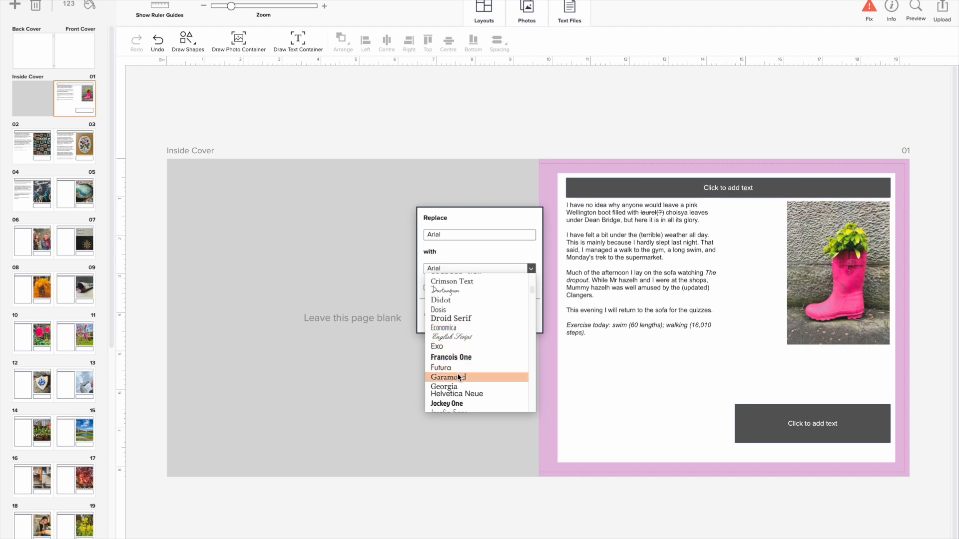
click(459, 378)
click(495, 313)
click(645, 313)
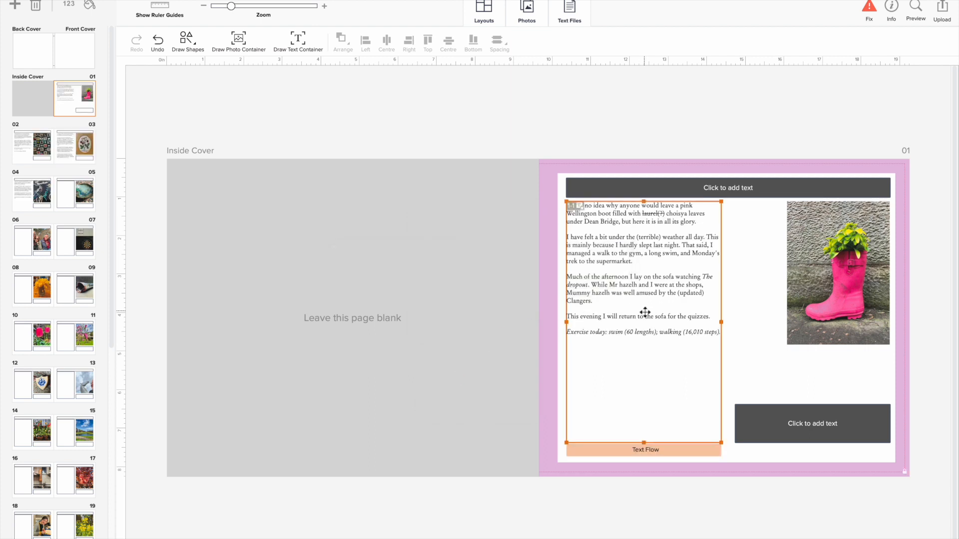
click(724, 322)
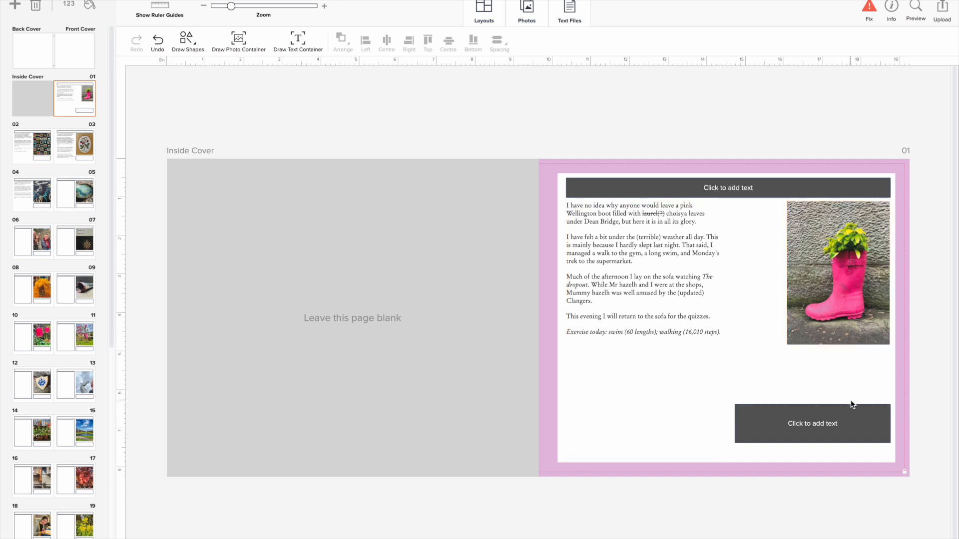
- Try deleting the empty text container below page 1's photo and narrowing the main text container
click(876, 421)
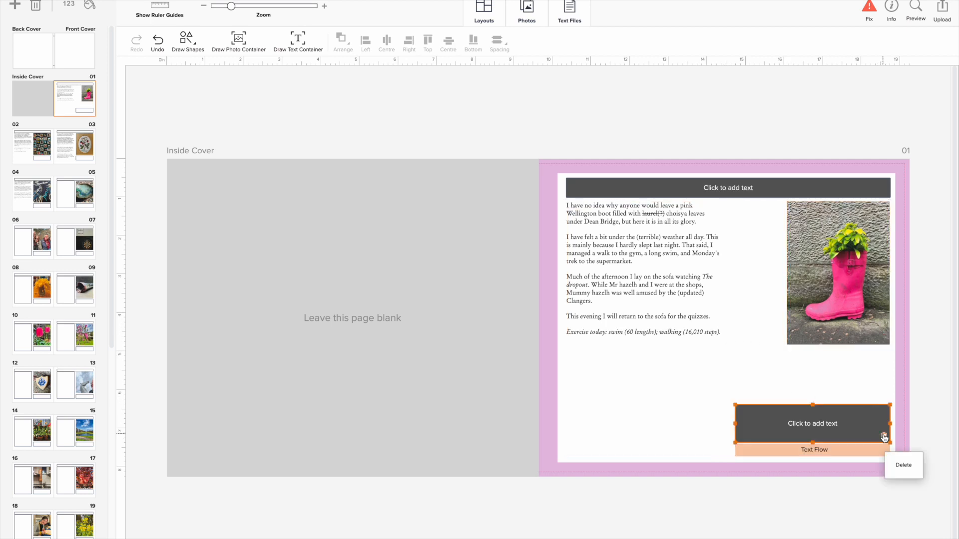
click(883, 437)
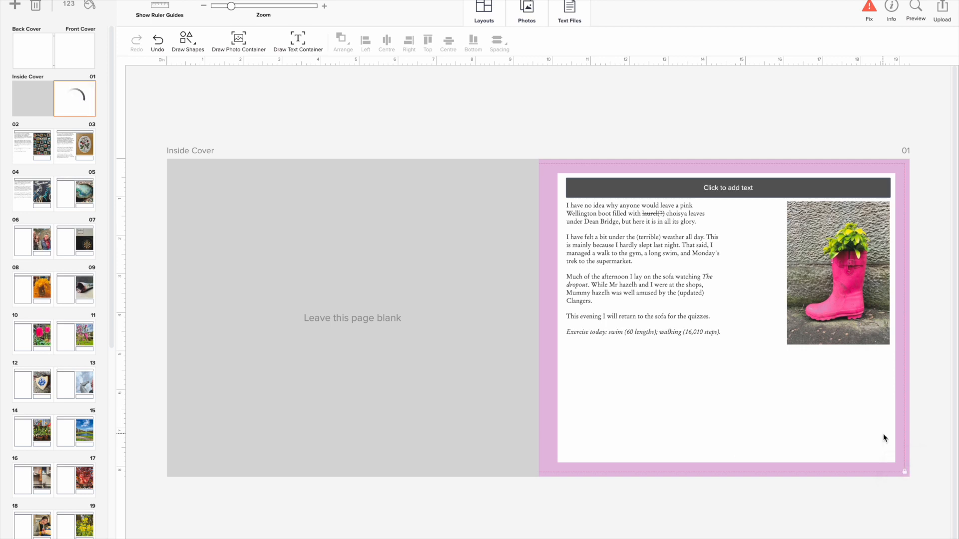
click(724, 320)
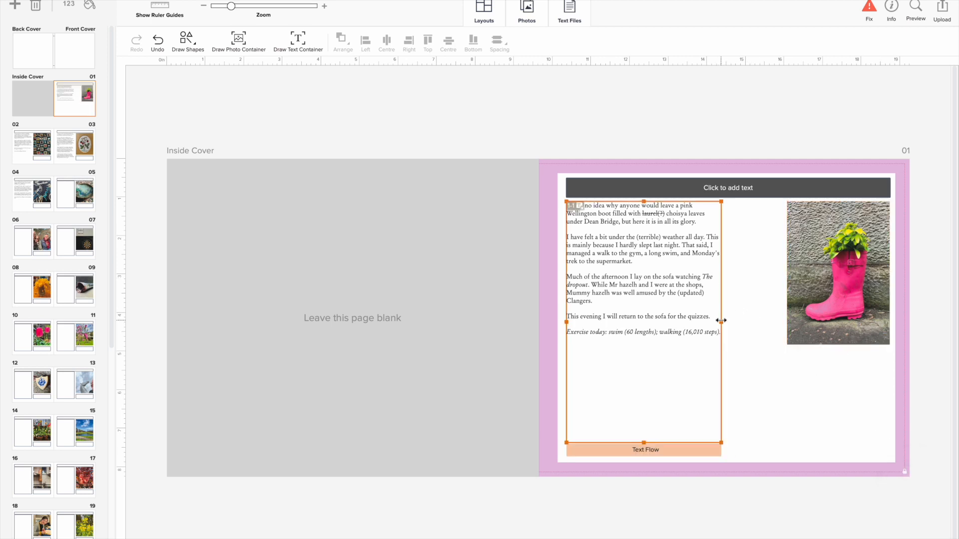
drag(721, 321, 693, 341)
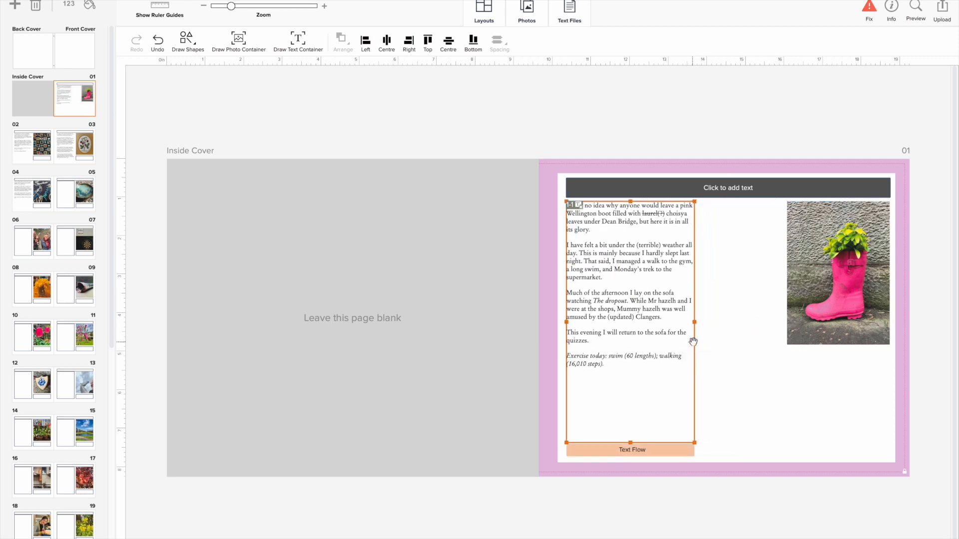
- Undo the narrowing of the main text container and the deletion of the container below the photo
key(ctrl+z)
key(ctrl+z)
key(ctrl+z)
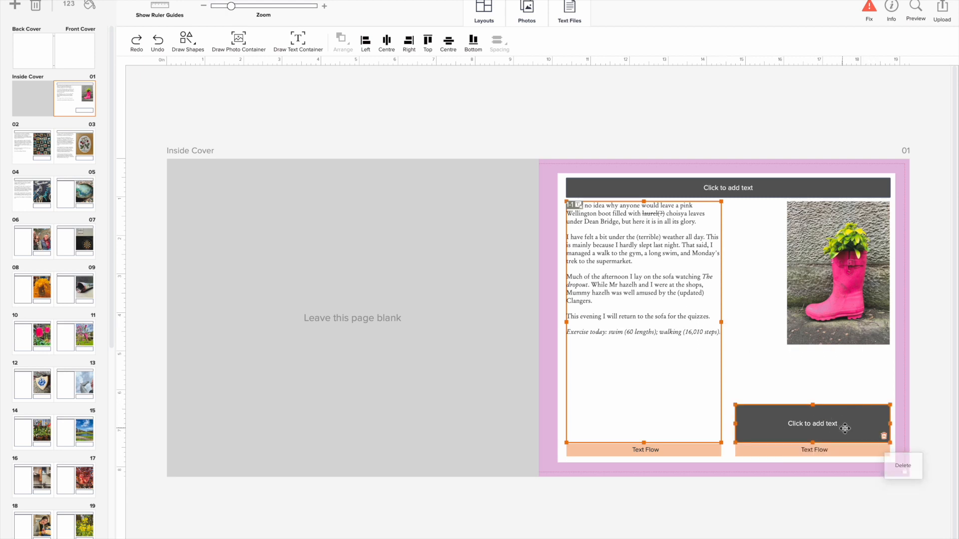
- Enlarge page 1's boot photo to about 3.62 x 5.02 in and shorten the main text container to about 4.01 x 2.47 in
drag(785, 345, 741, 392)
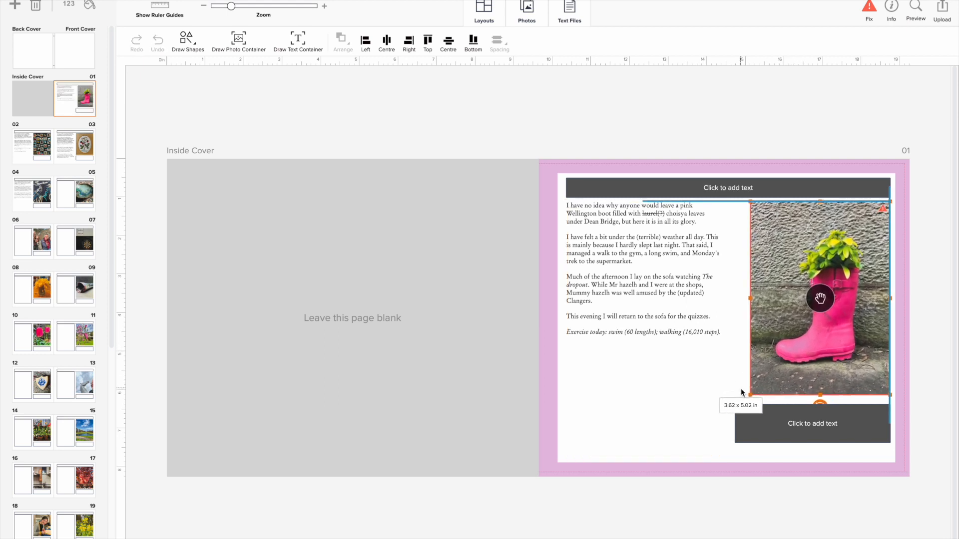
drag(643, 440, 617, 290)
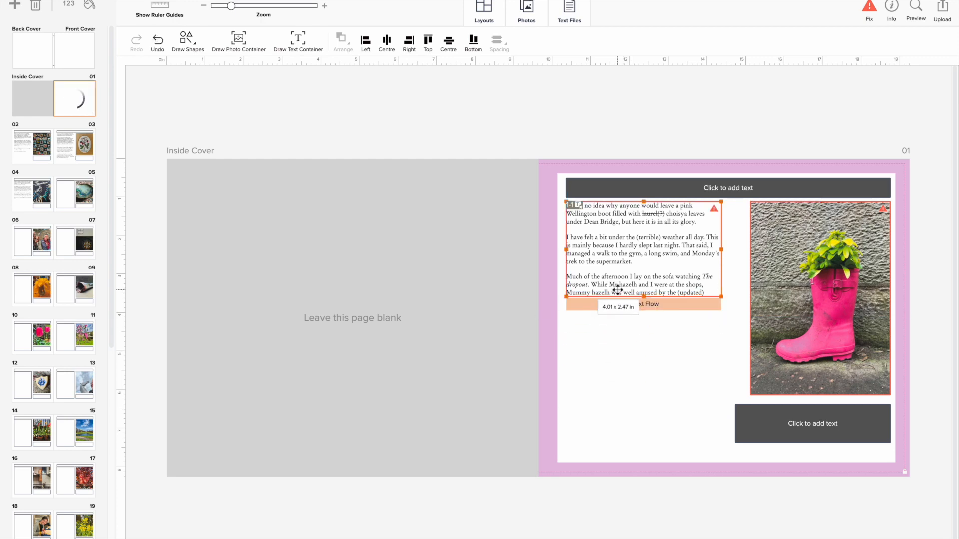
- Flow the main container's overflowing text into the empty text container below the photo
click(624, 305)
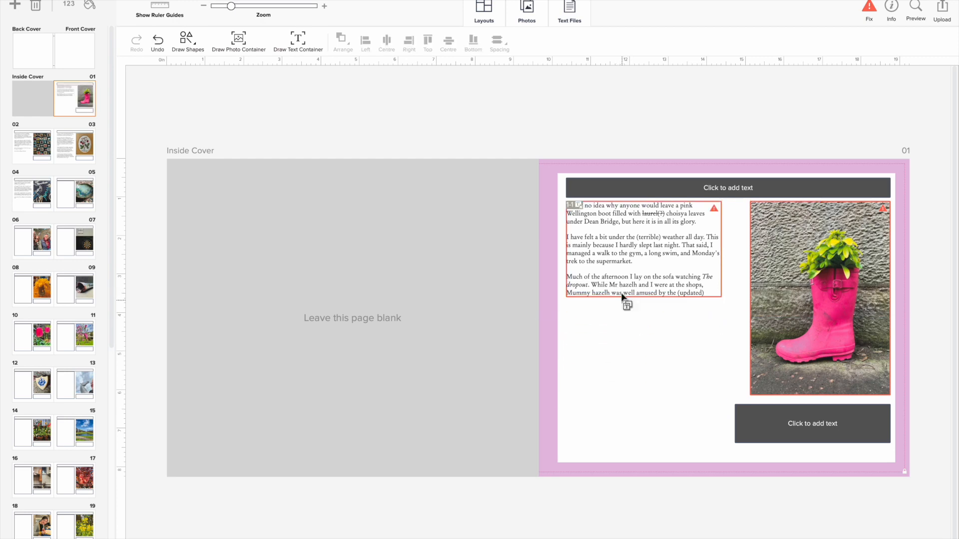
click(767, 430)
- Shorten the main text container to hold only the first two paragraphs, and widen the lower container to match the header's width
click(669, 292)
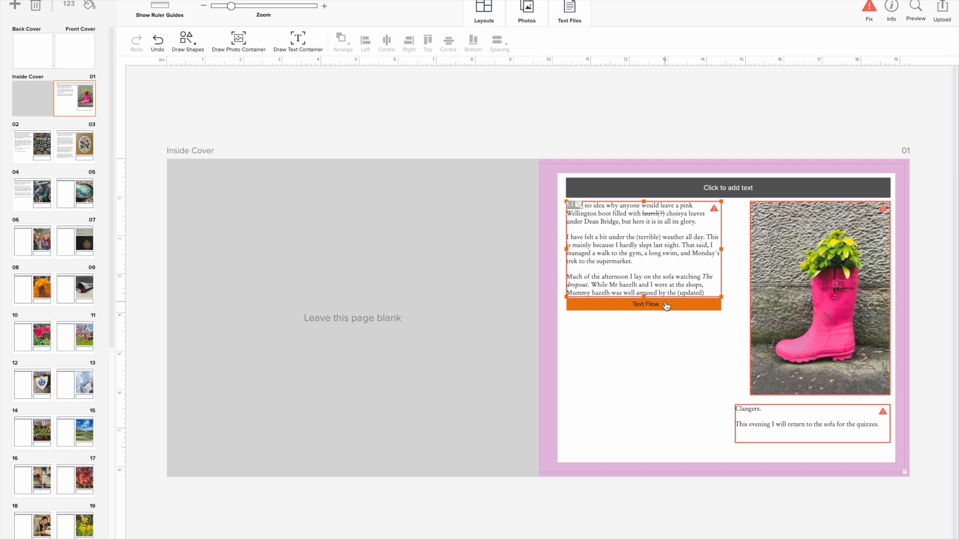
drag(643, 296, 642, 271)
drag(734, 424, 556, 431)
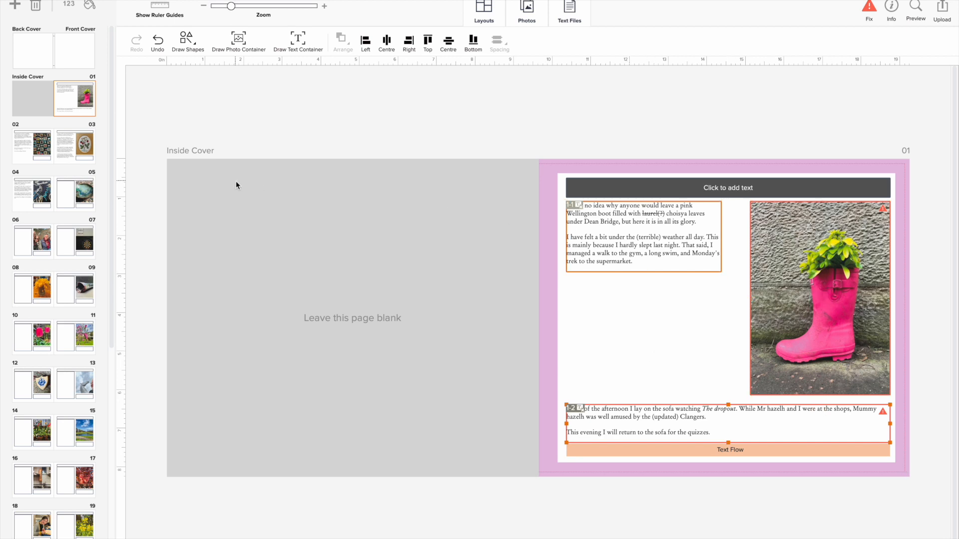
- Fit page 3's embroidery photo to its frame, shift it to the frame's right side, and narrow the frame from the left to match
click(75, 149)
click(765, 233)
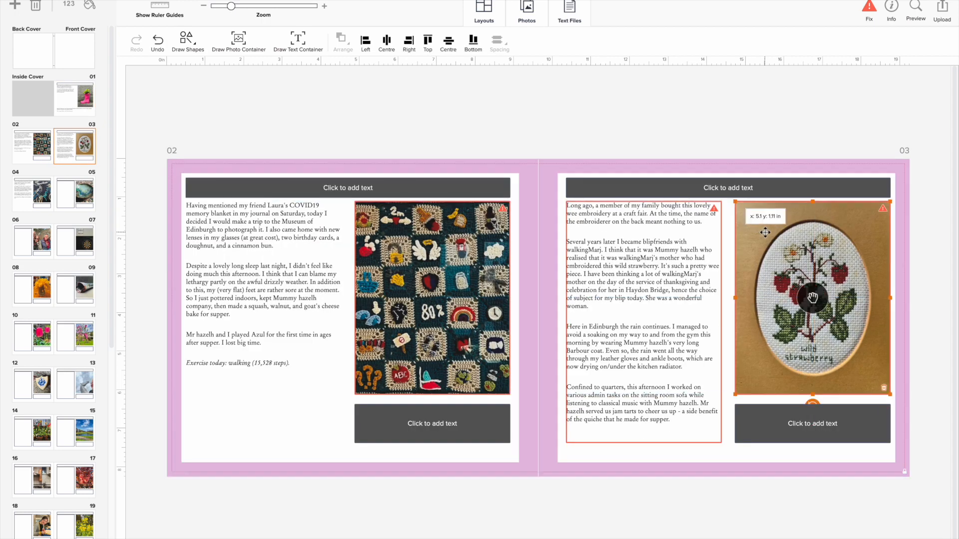
double_click(765, 232)
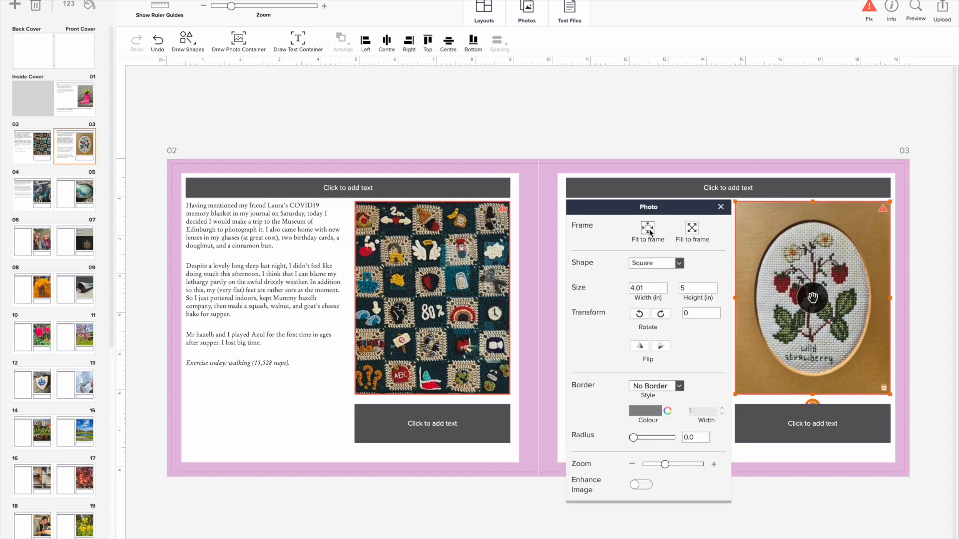
click(648, 228)
click(811, 294)
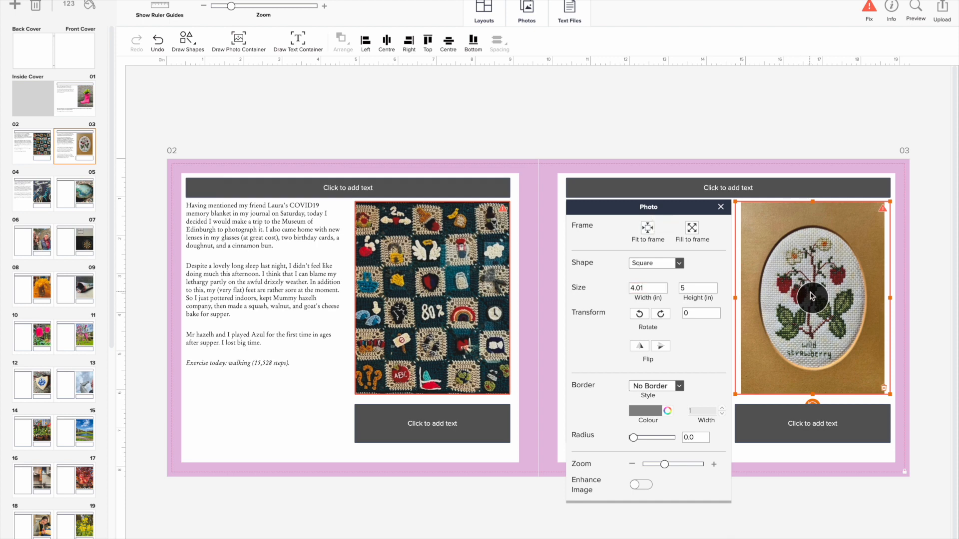
drag(815, 295, 818, 298)
drag(735, 298, 754, 298)
- Remove the blank lines before the first paragraph of page 3's main text and update the text flow
click(704, 321)
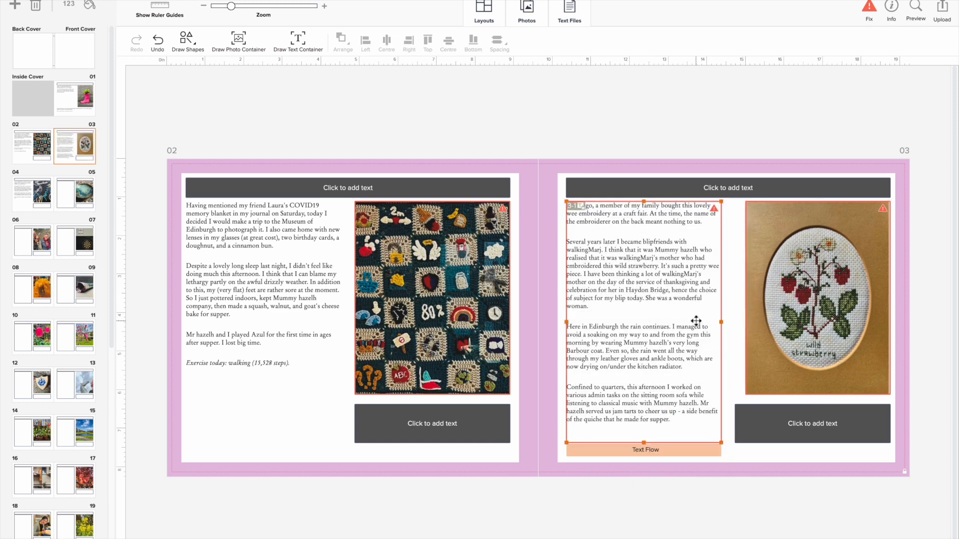
double_click(695, 321)
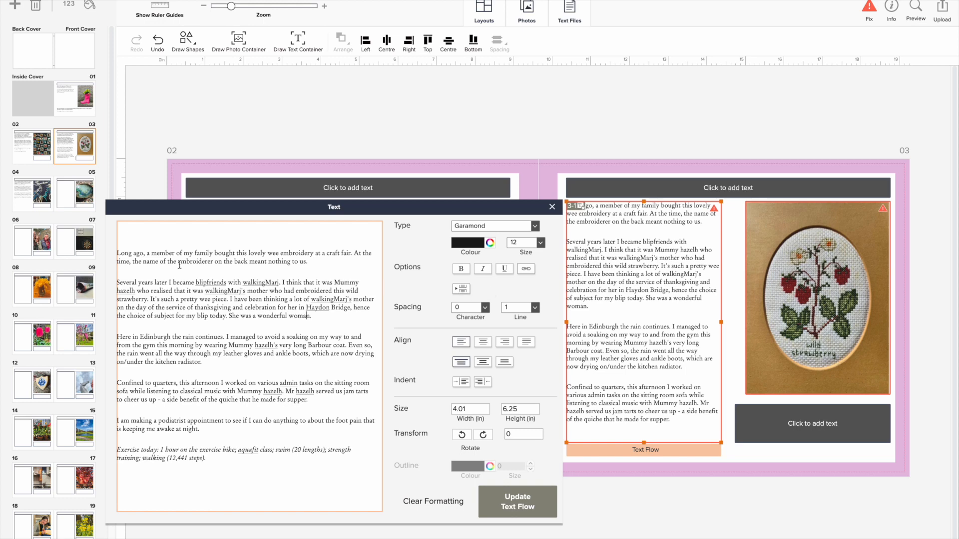
double_click(118, 251)
click(121, 244)
key(BackSpace)
key(BackSpace)
key(BackSpace)
key(BackSpace)
key(BackSpace)
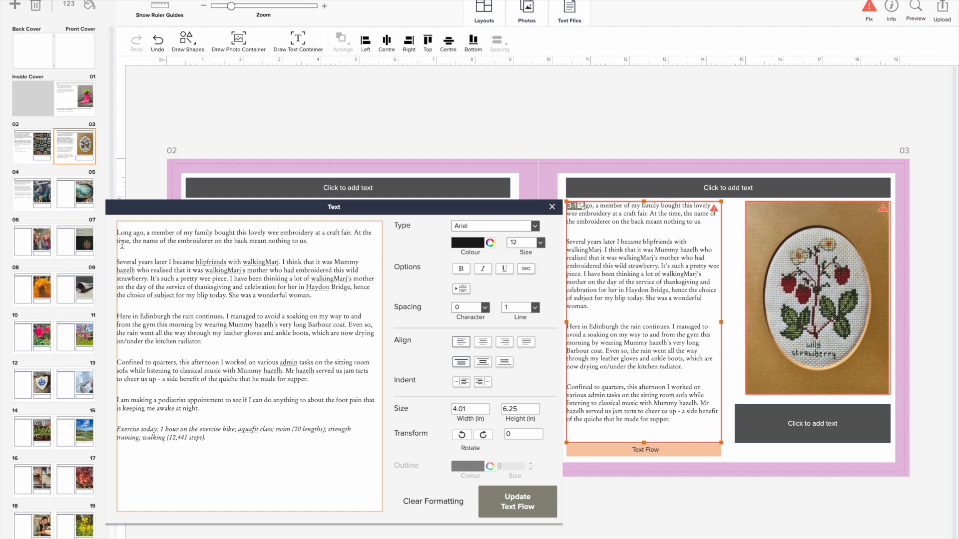
key(BackSpace)
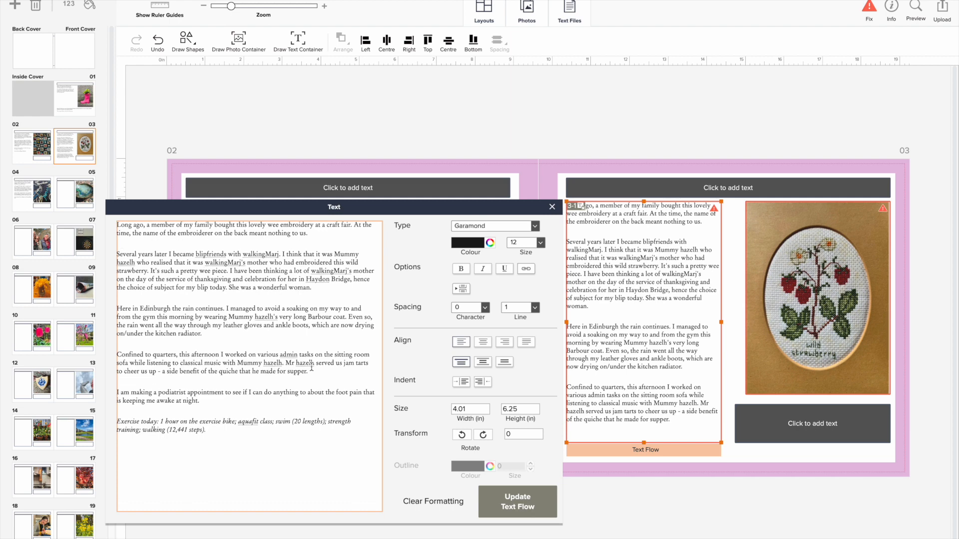
click(519, 499)
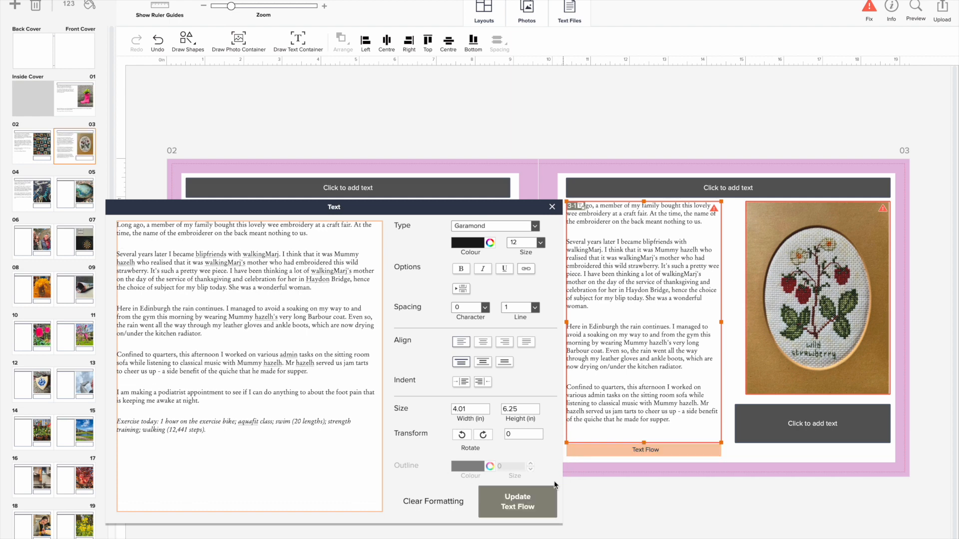
click(552, 207)
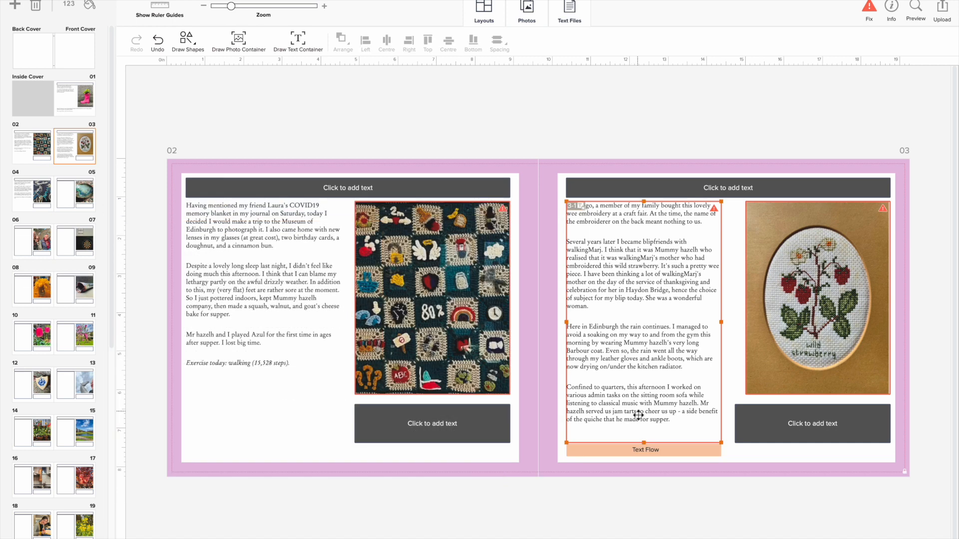
- Shorten page 3's main text container to end after the third paragraph, and flow the remaining text into the container below the photo
drag(644, 441, 642, 379)
click(749, 430)
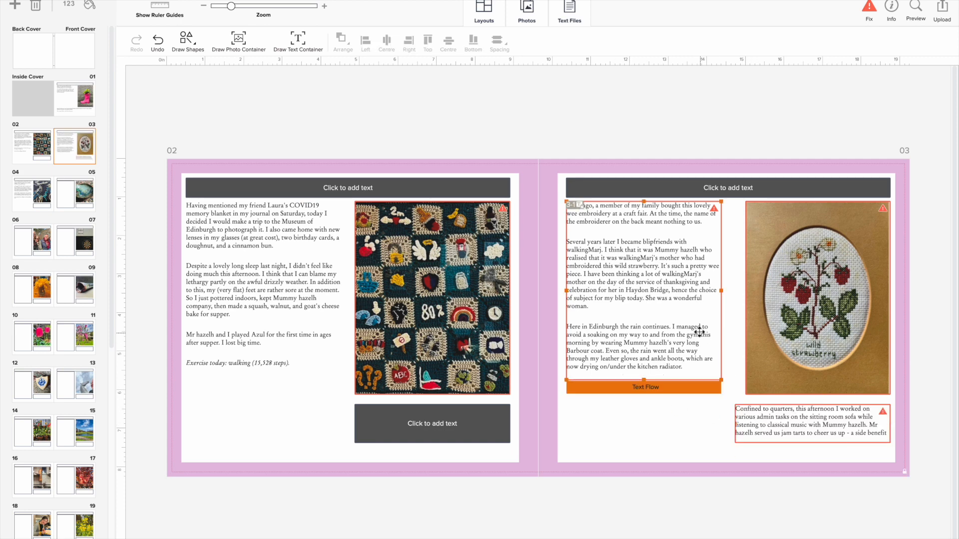
click(711, 254)
- Preview the spread of pages 2 and 3, and return to the page editor
click(764, 76)
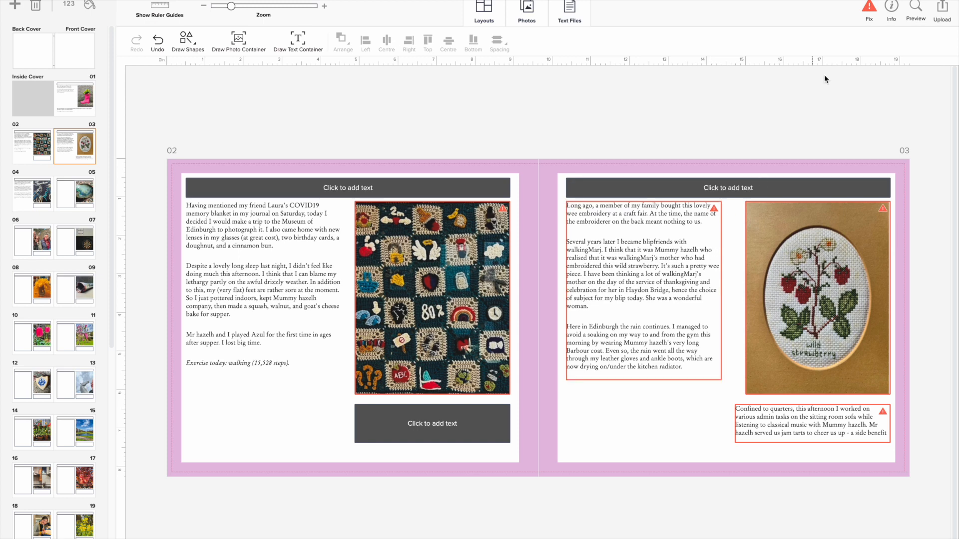
click(915, 8)
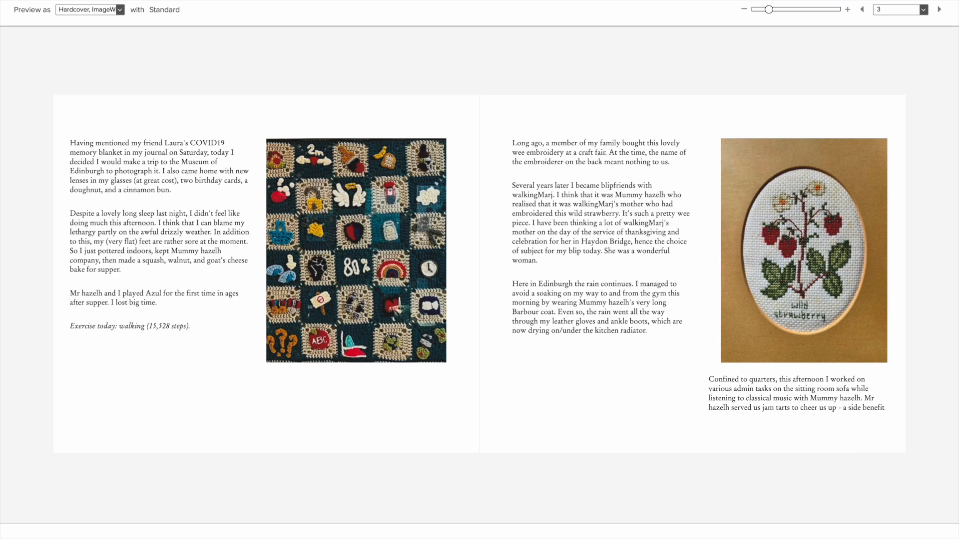
click(851, 456)
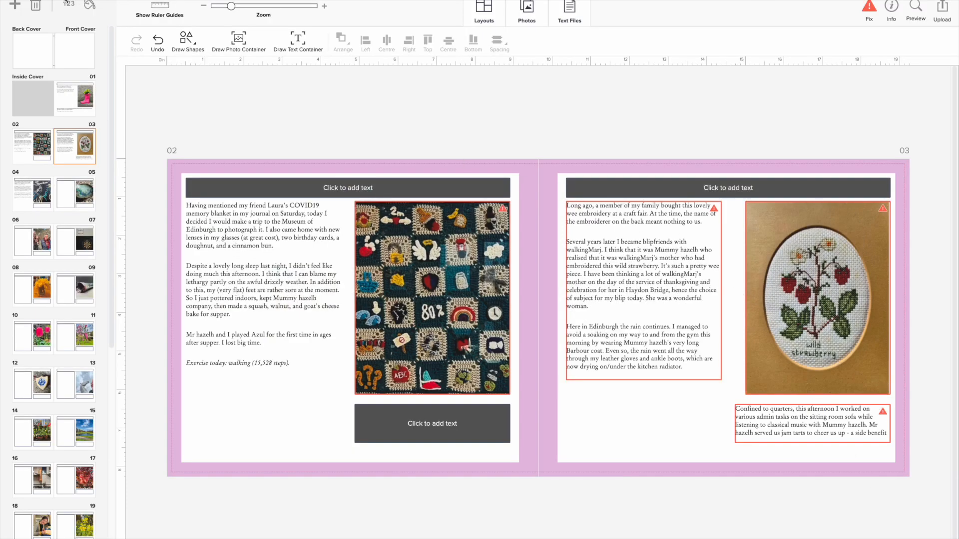
- Switch to Finder and open 2024-04-01-title.rtf through 2024-04-04-title.rtf from the rtf folder in LibreOffice
click(19, 0)
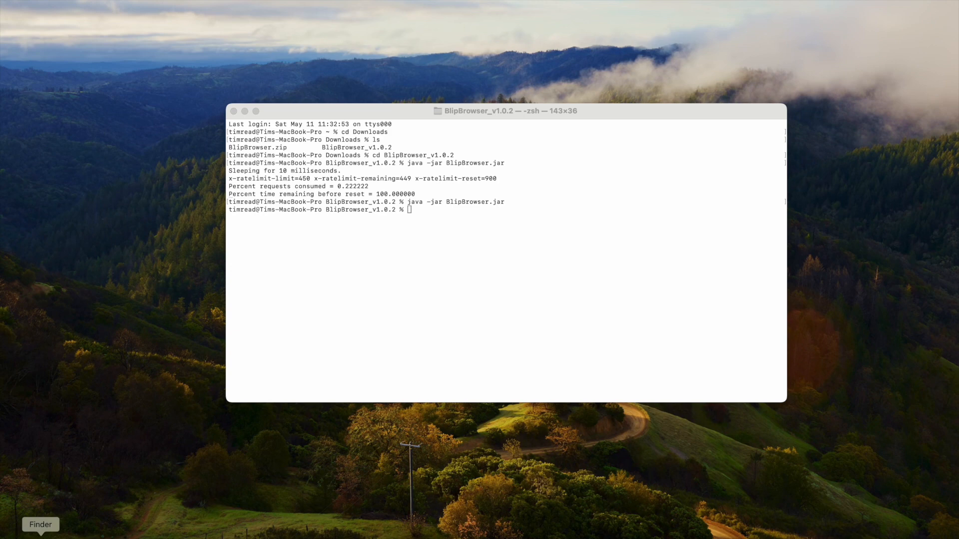
click(40, 536)
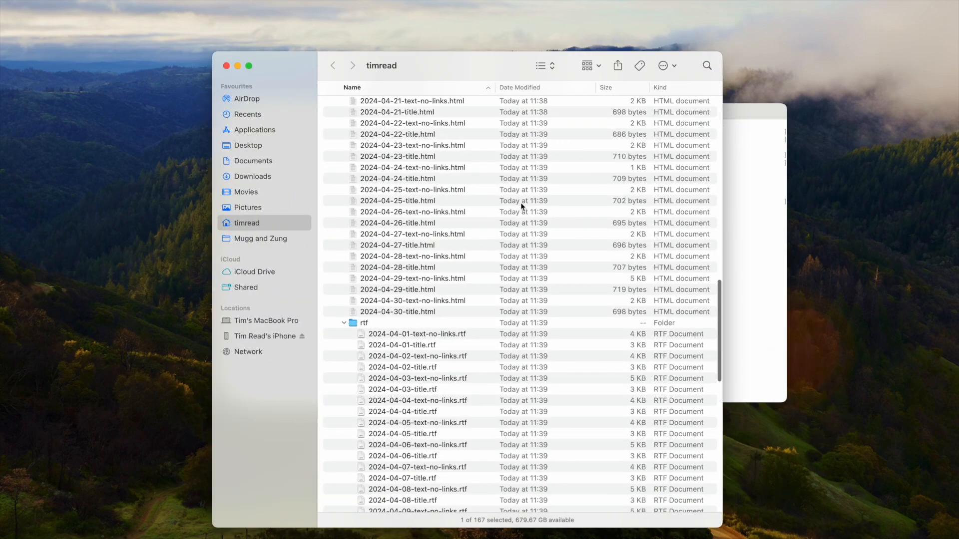
scroll(432, 237, down, 5)
click(427, 209)
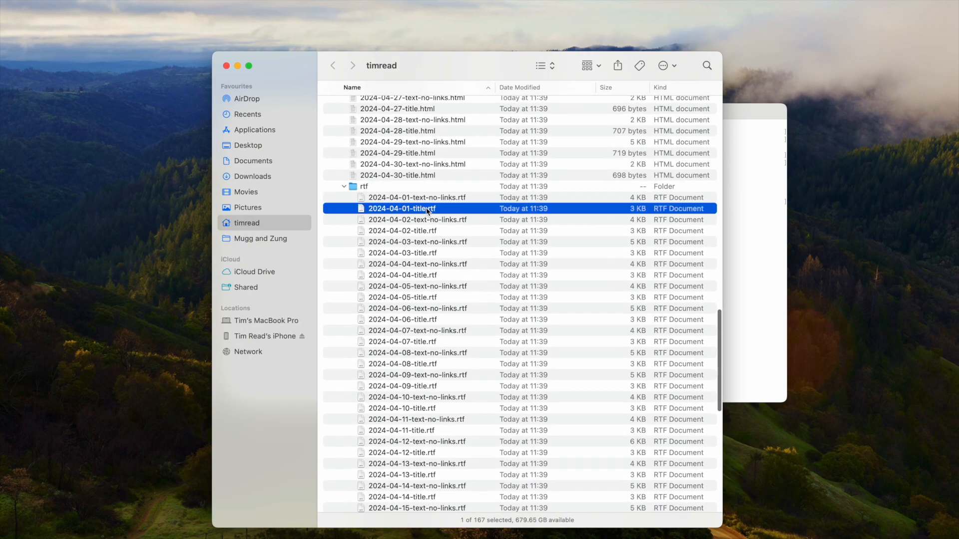
super+click(433, 232)
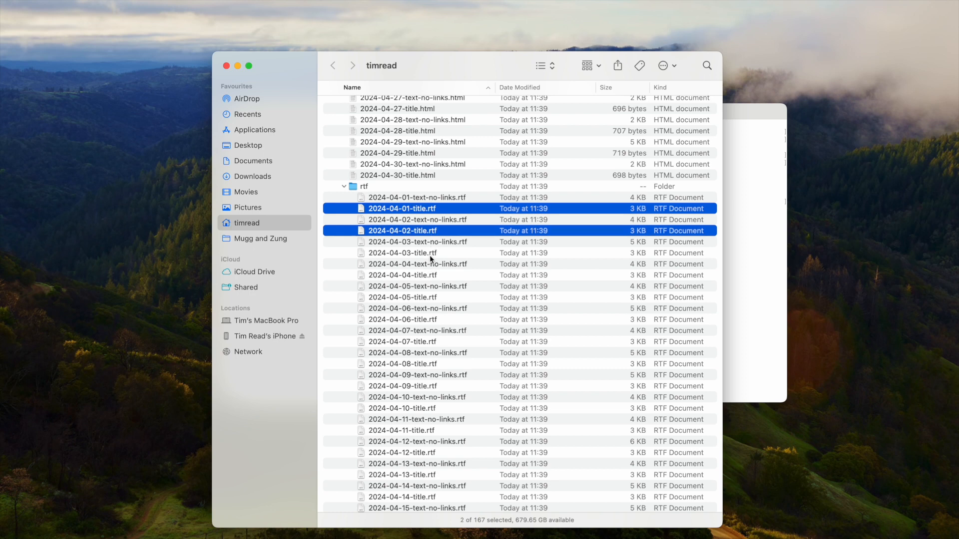
super+click(432, 254)
super+click(431, 277)
right_click(430, 278)
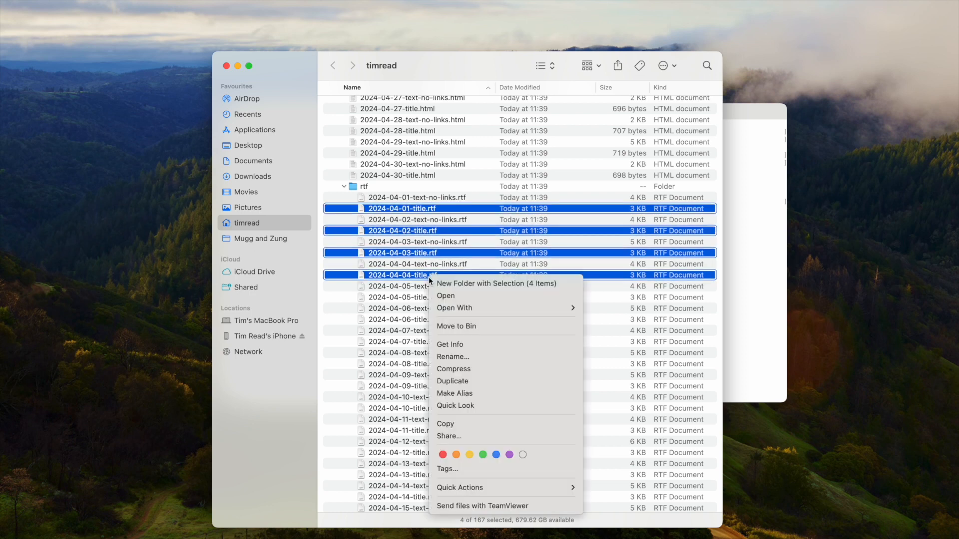
mouse_move(452, 306)
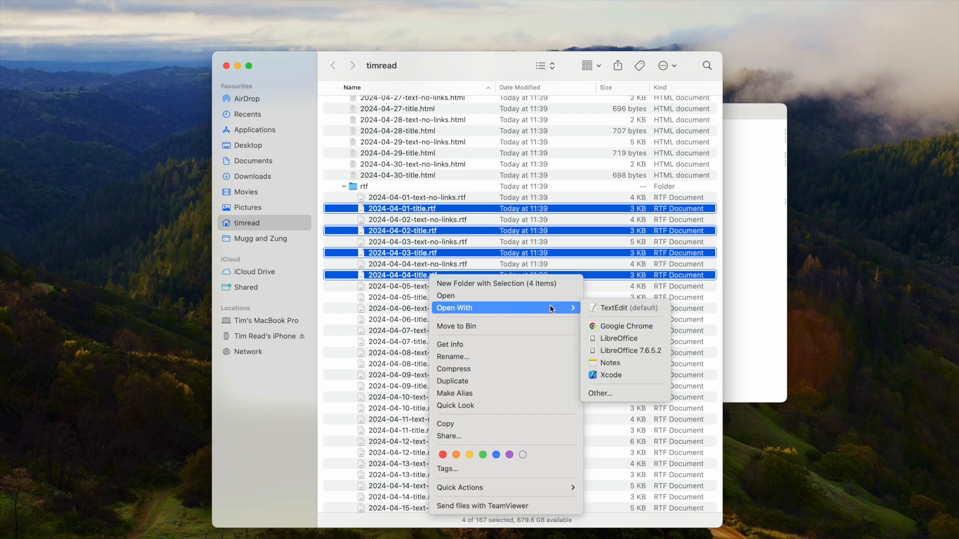
click(616, 338)
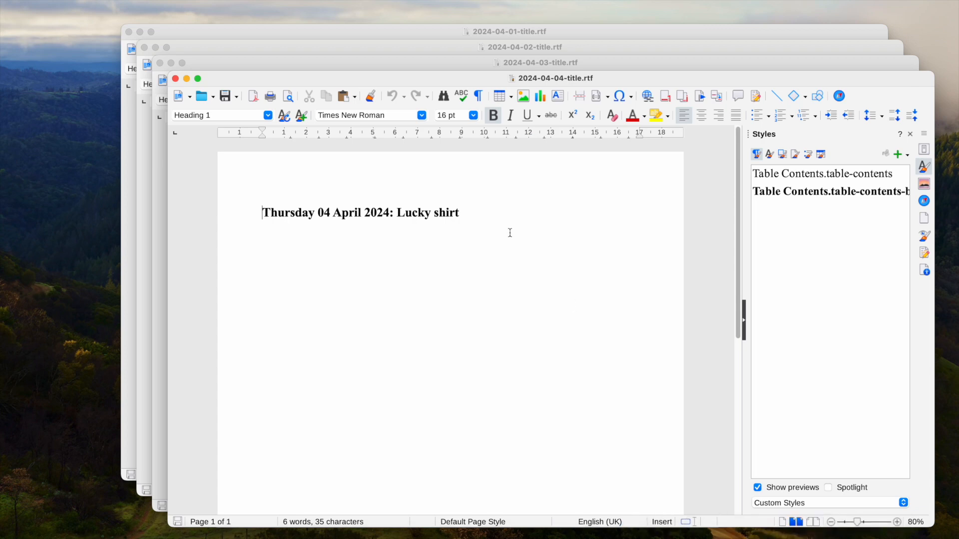
- Copy the heading "Monday 01 April 2024: Pink Welly leaf arrangement" from 2024-04-01-title.rtf
shift+click(252, 223)
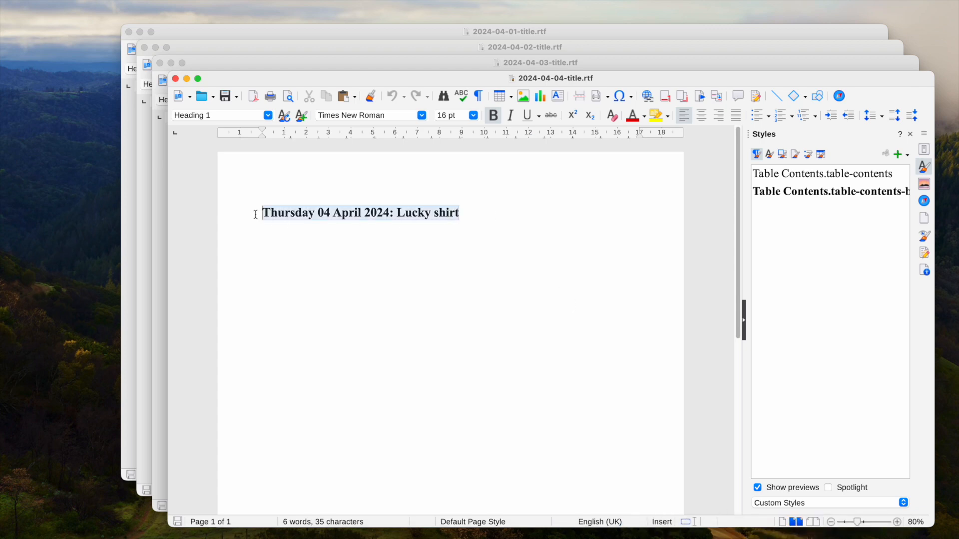
click(272, 38)
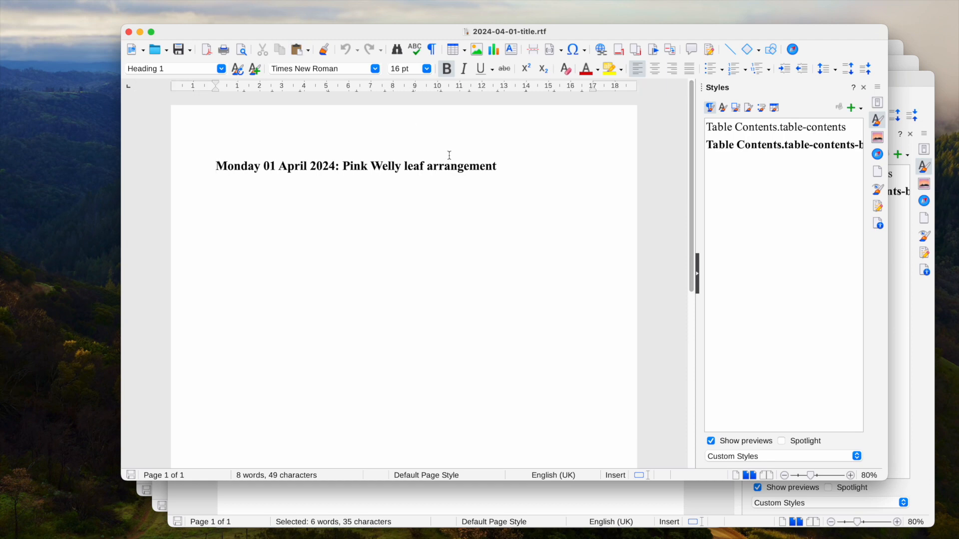
drag(506, 163, 205, 159)
key(super+c)
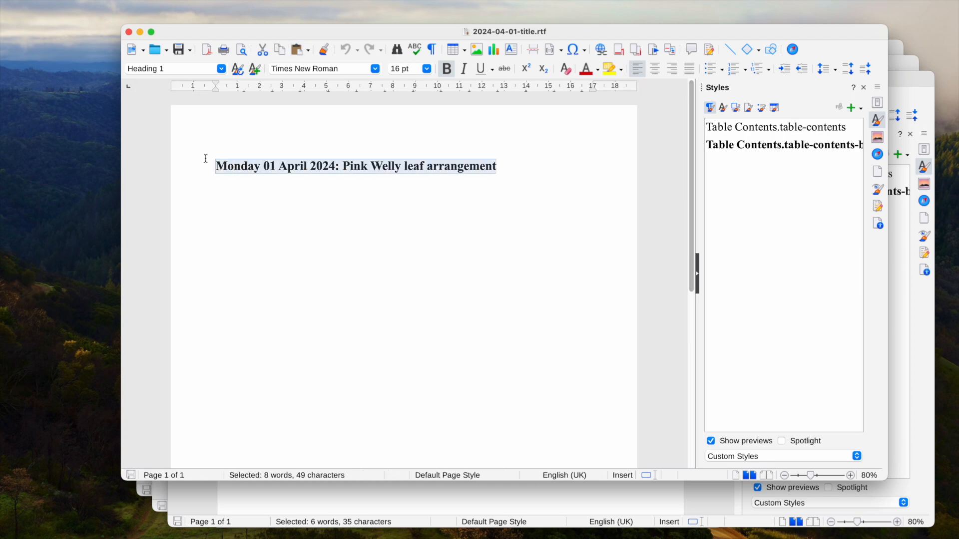
- Switch back to BookWright and paste the copied heading into the empty header text container on page 1
key(super+Tab)
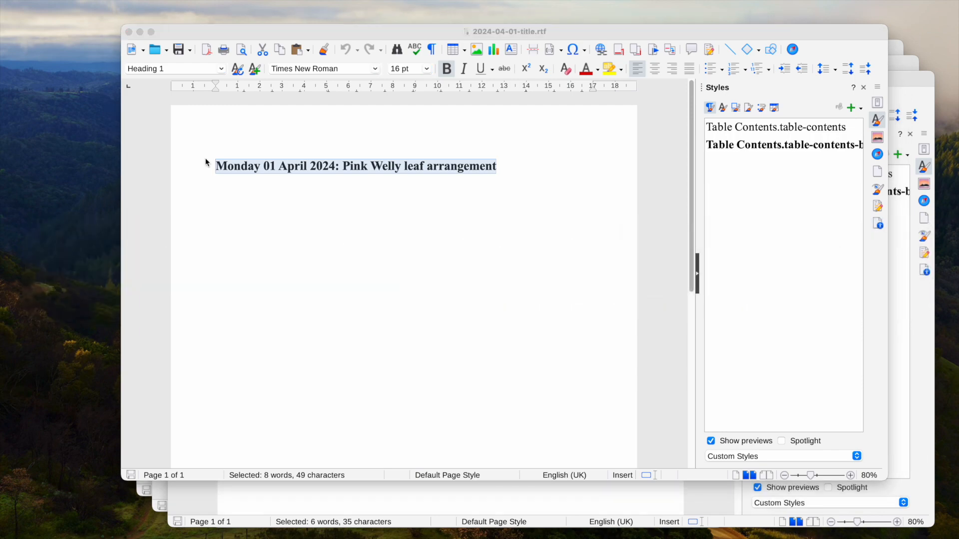
click(587, 538)
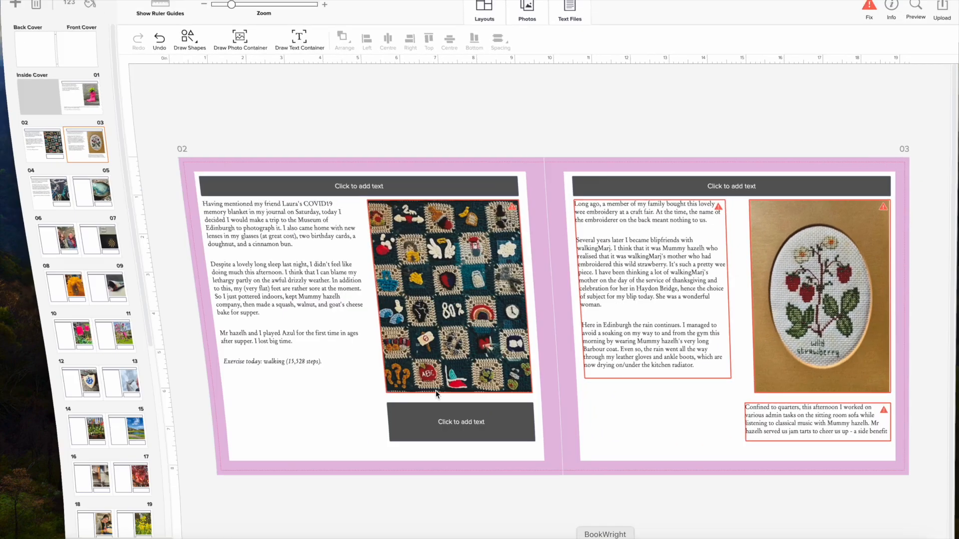
click(75, 98)
click(590, 187)
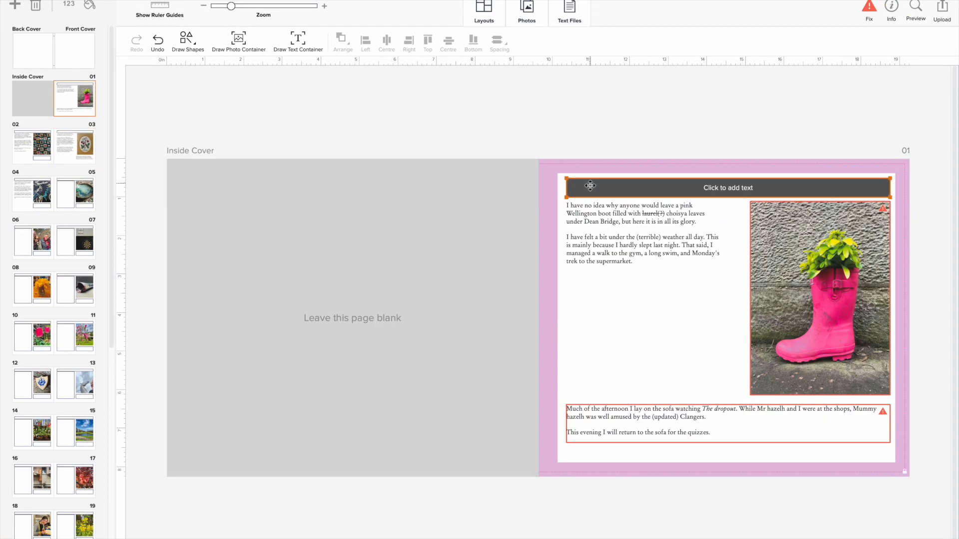
click(590, 186)
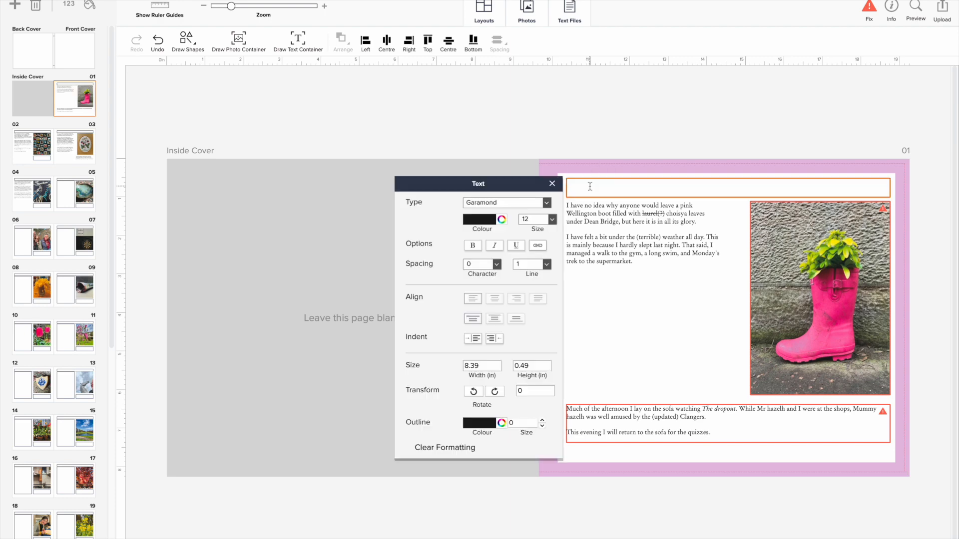
key(super+v)
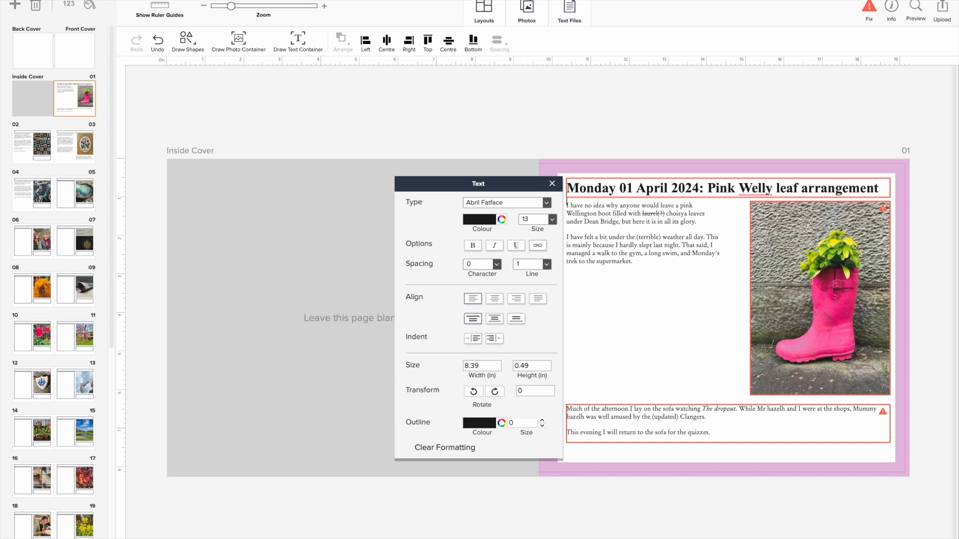
- Start a book-wide font replacement with Times New Roman as the font to replace
click(129, 0)
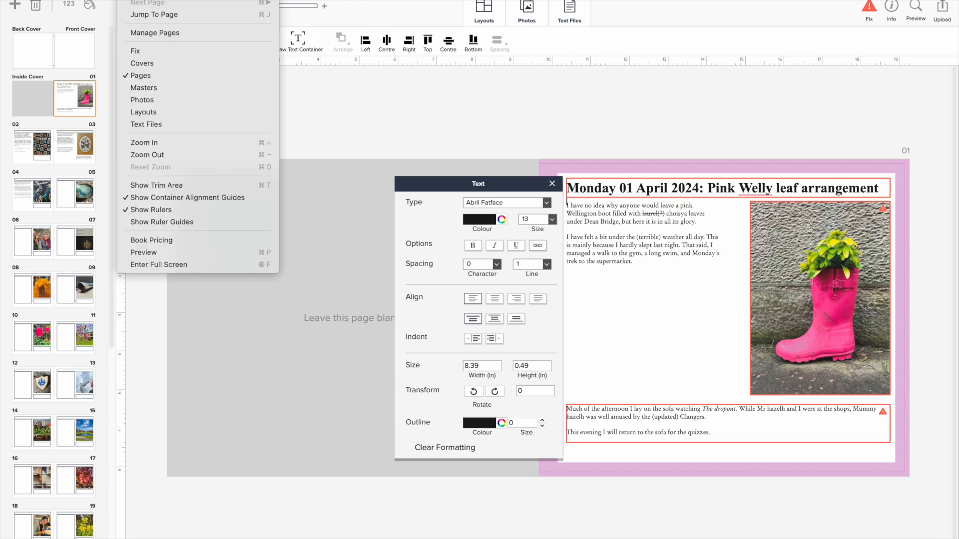
mouse_move(109, 0)
click(149, 136)
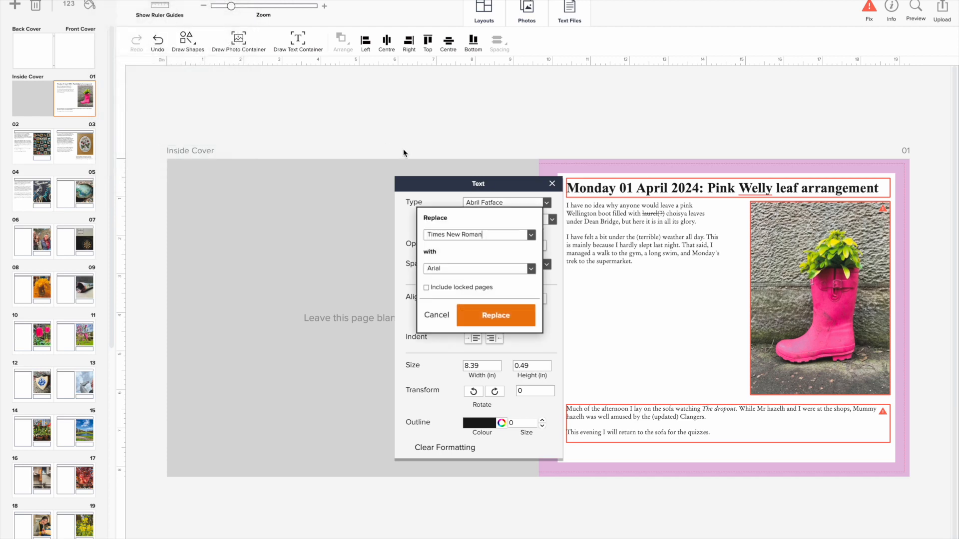
click(531, 236)
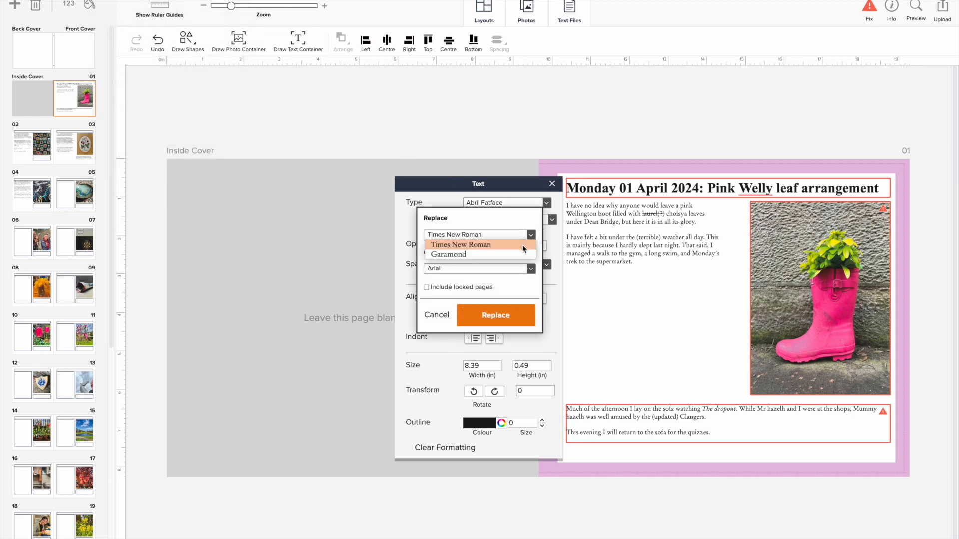
click(516, 244)
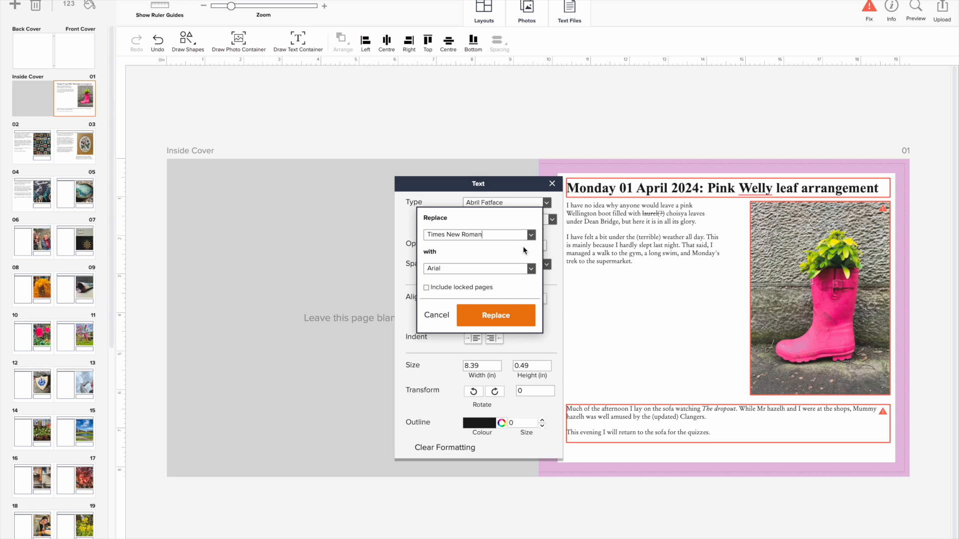
click(531, 237)
click(514, 244)
- Choose EB Garamond as the replacement font and apply the replacement, leaving locked pages out
click(531, 268)
scroll(479, 364, down, 10)
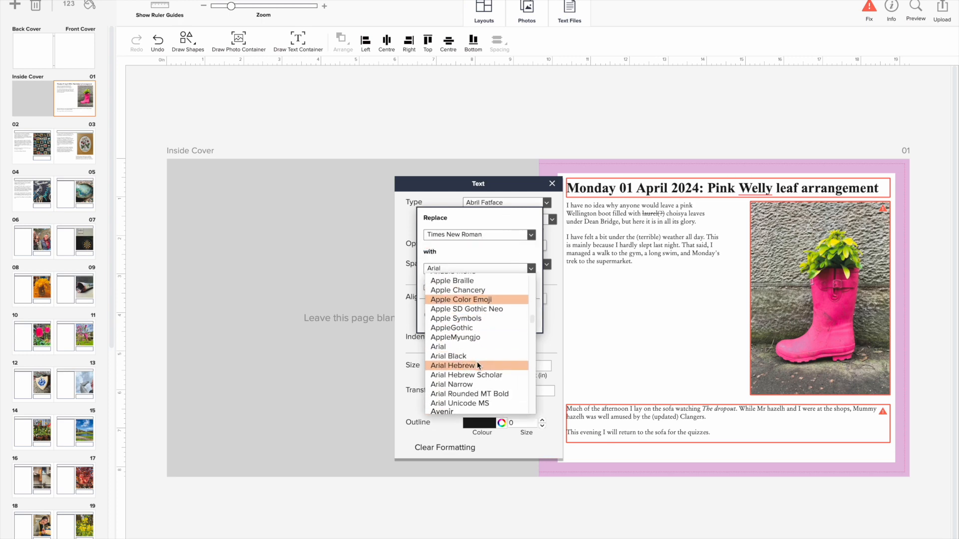
scroll(478, 365, down, 10)
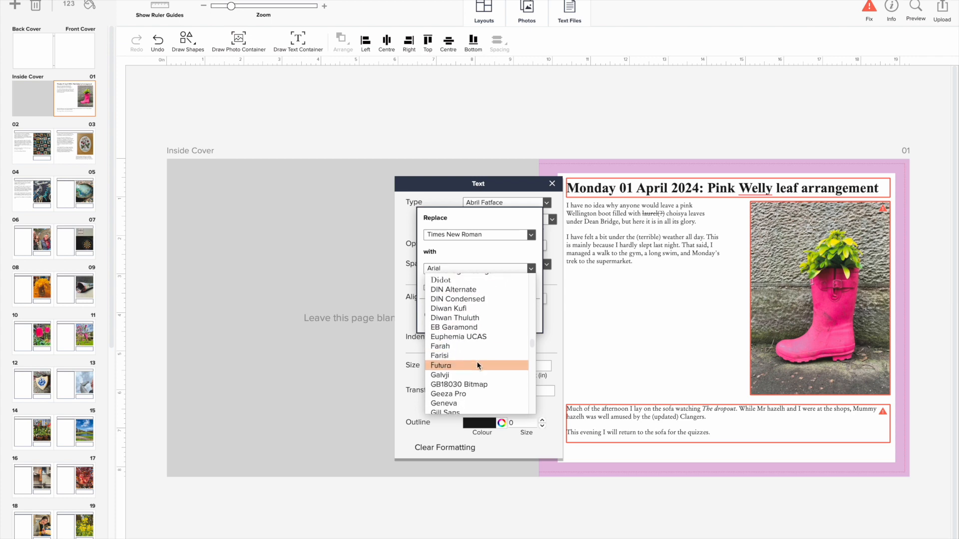
scroll(478, 365, down, 2)
scroll(477, 365, up, 5)
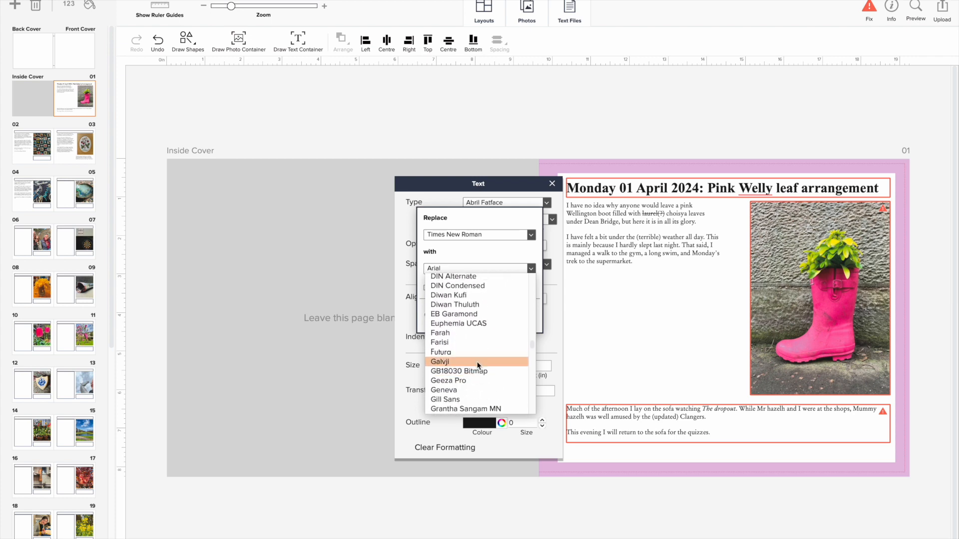
scroll(476, 365, up, 2)
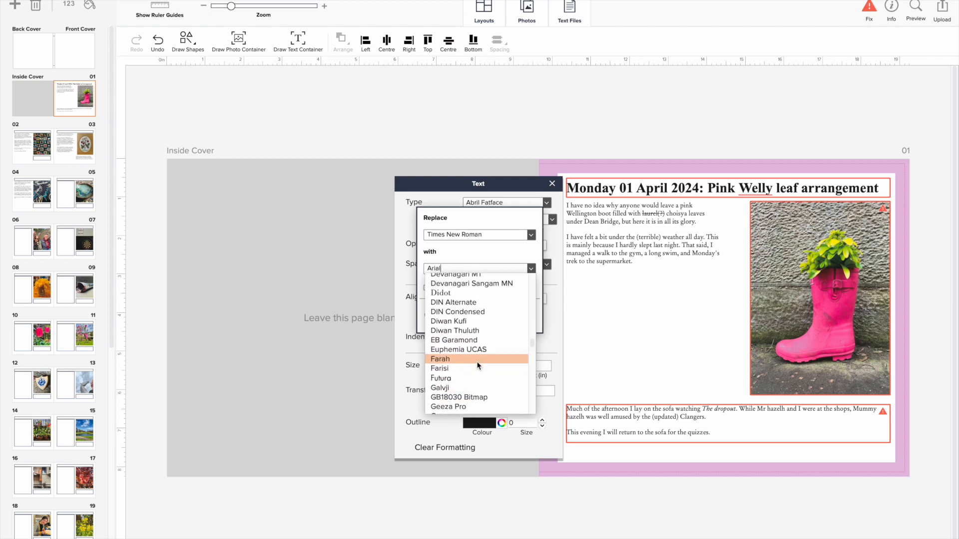
click(471, 251)
click(530, 269)
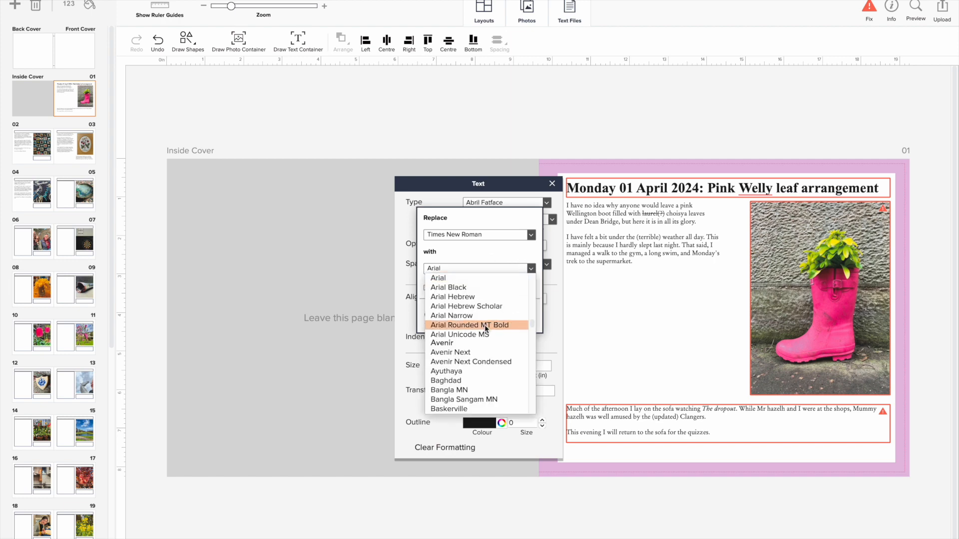
scroll(485, 325, down, 6)
scroll(484, 325, down, 10)
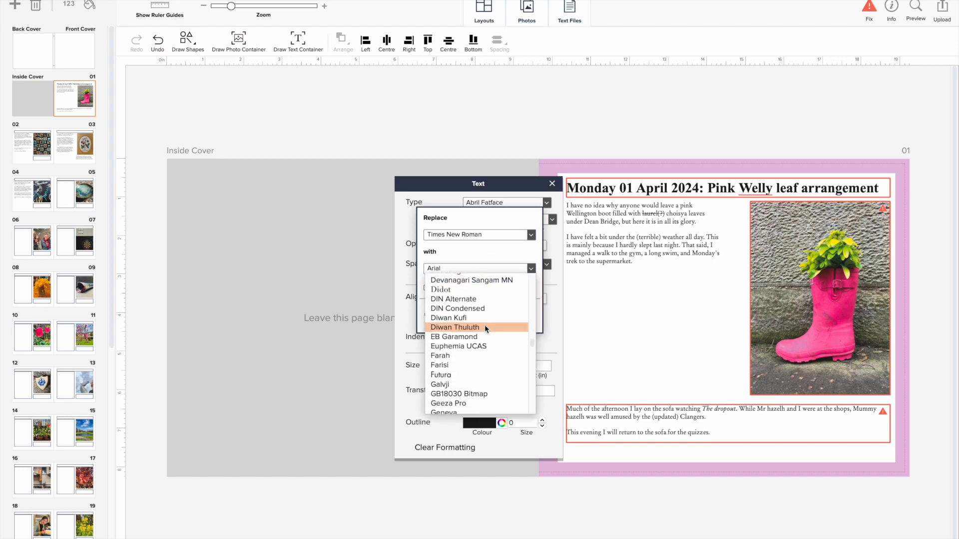
scroll(484, 325, up, 3)
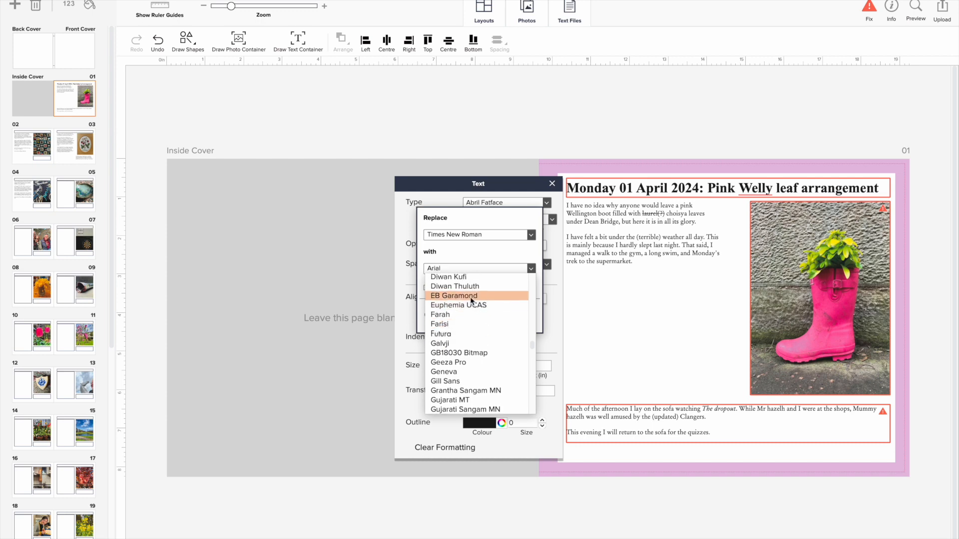
click(469, 295)
click(491, 316)
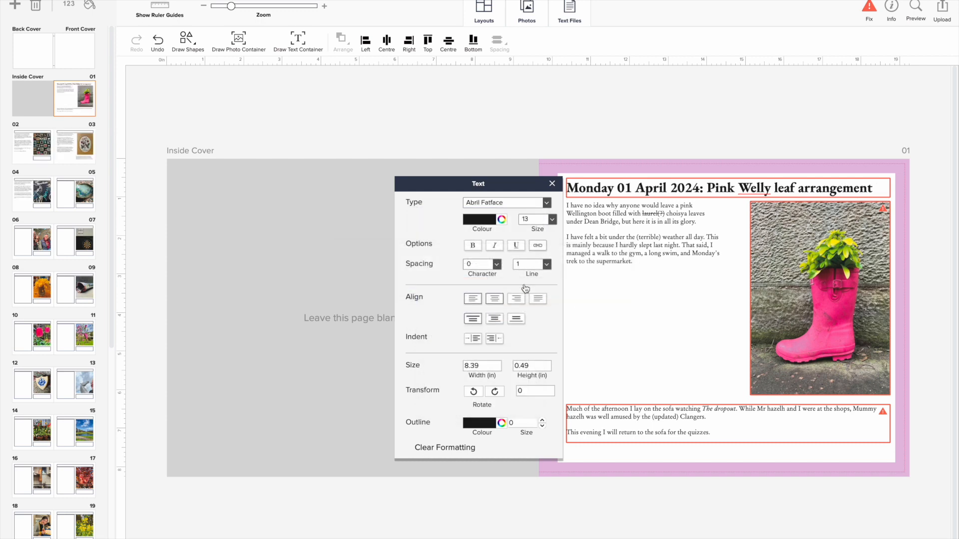
- Set the font of the page 1 heading to Garamond and close its text settings
click(542, 200)
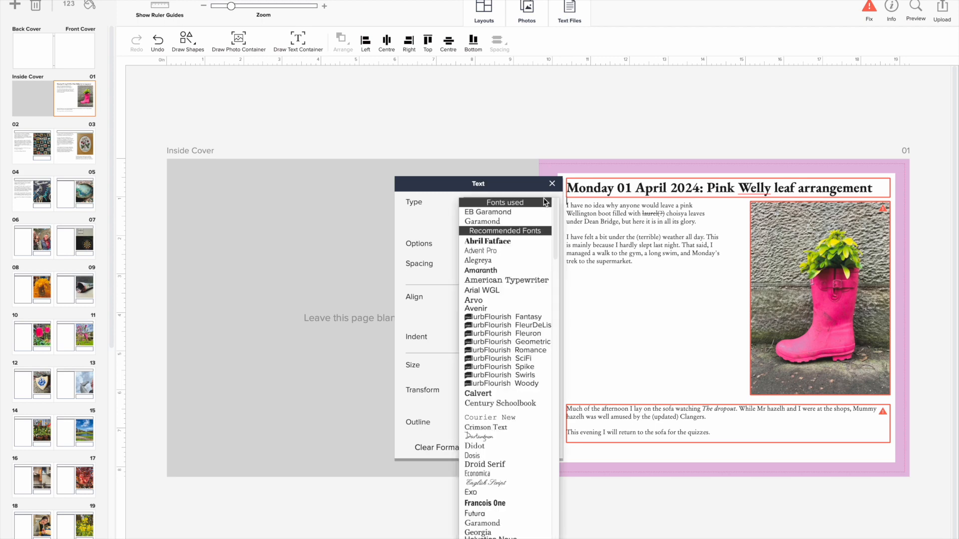
click(514, 222)
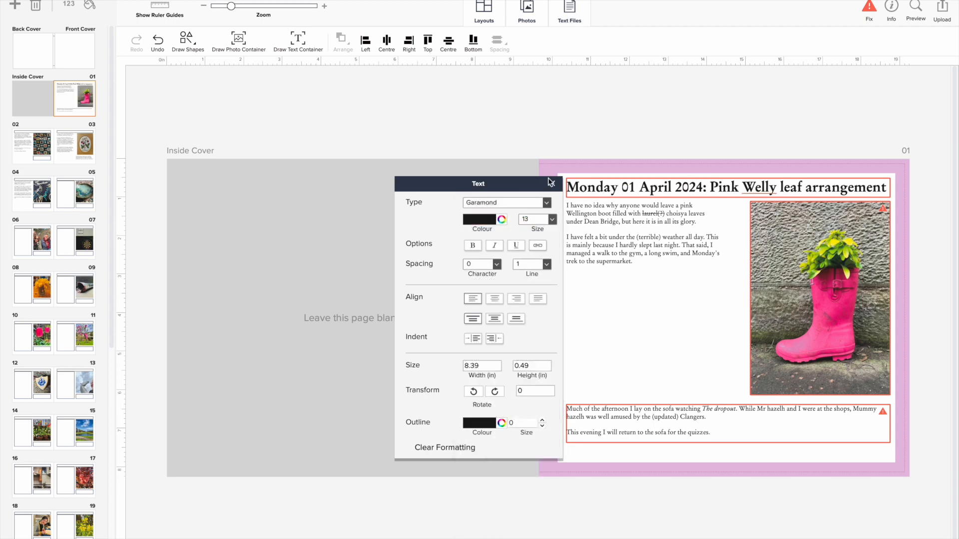
triple_click(587, 189)
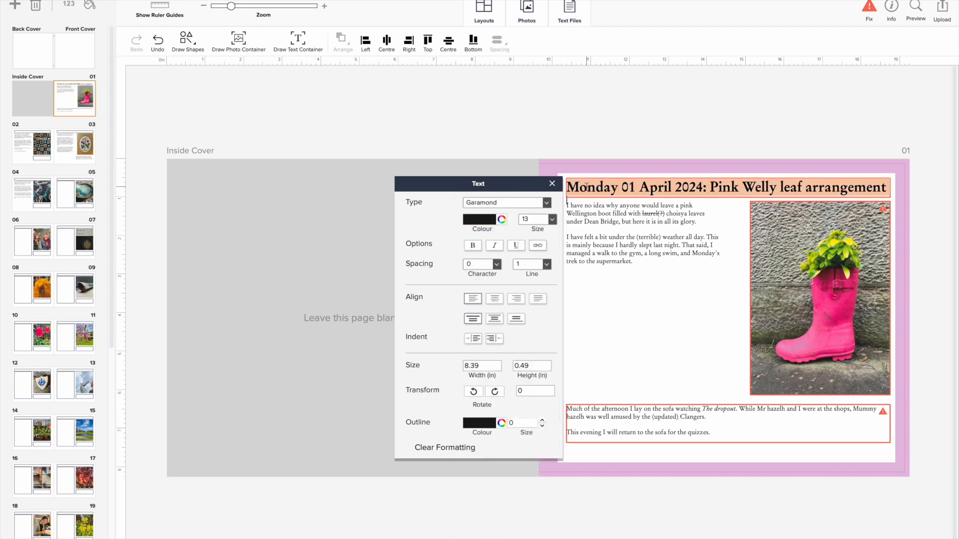
click(552, 219)
click(529, 123)
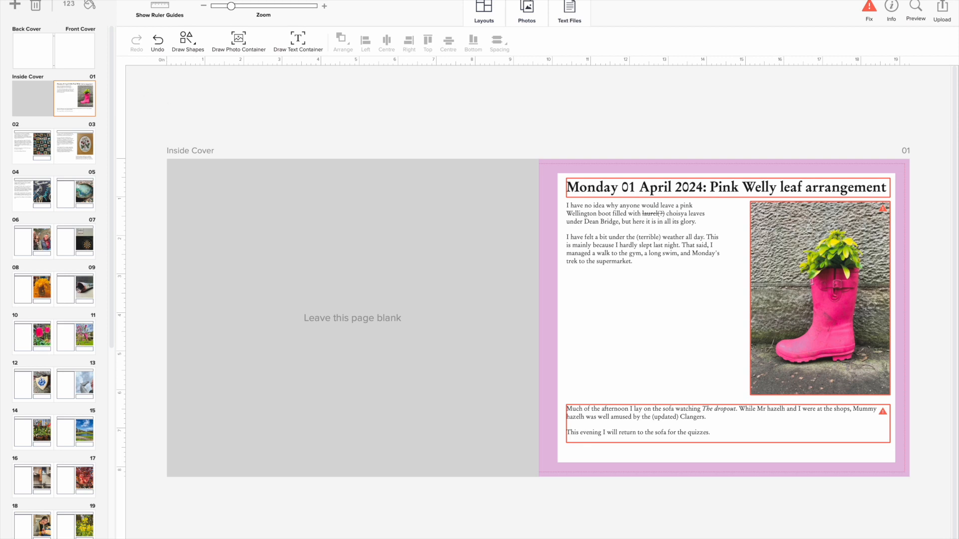
- Close the Demo book discarding its unsaved changes, and open the book Fotomatikus at 61 at page 3
key(super+q)
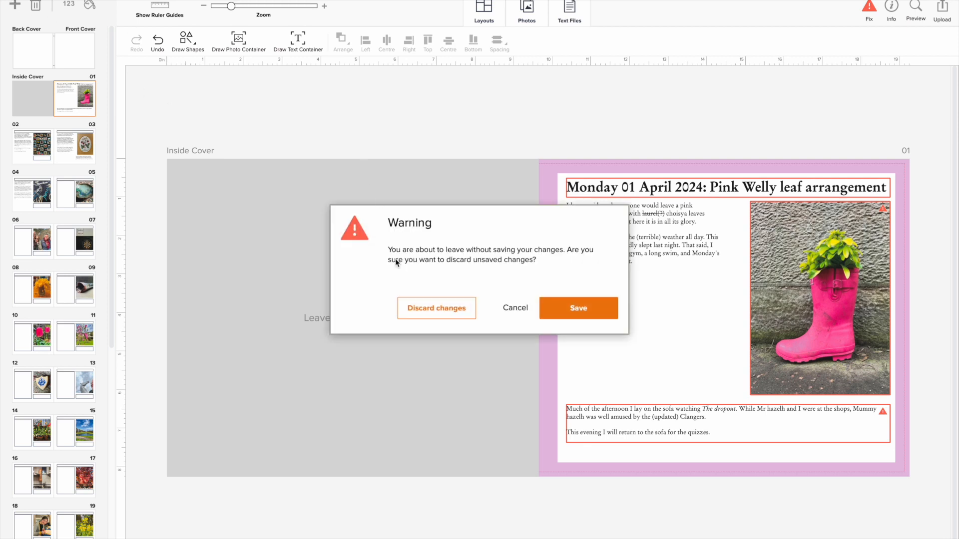
click(426, 308)
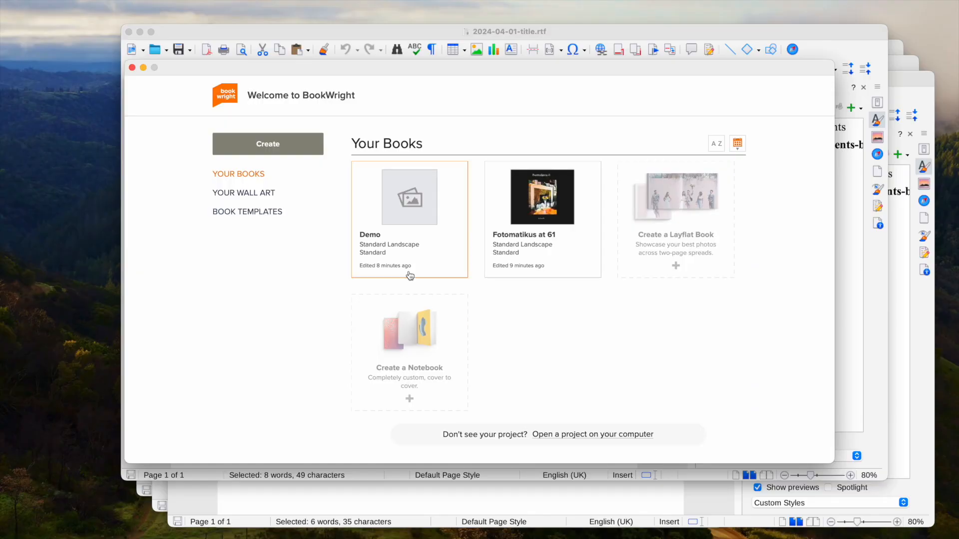
double_click(512, 217)
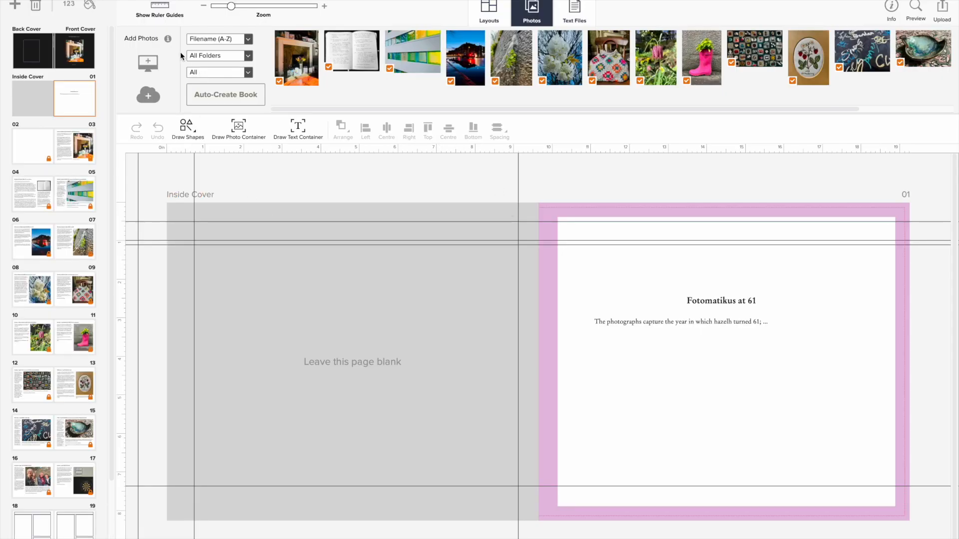
click(528, 9)
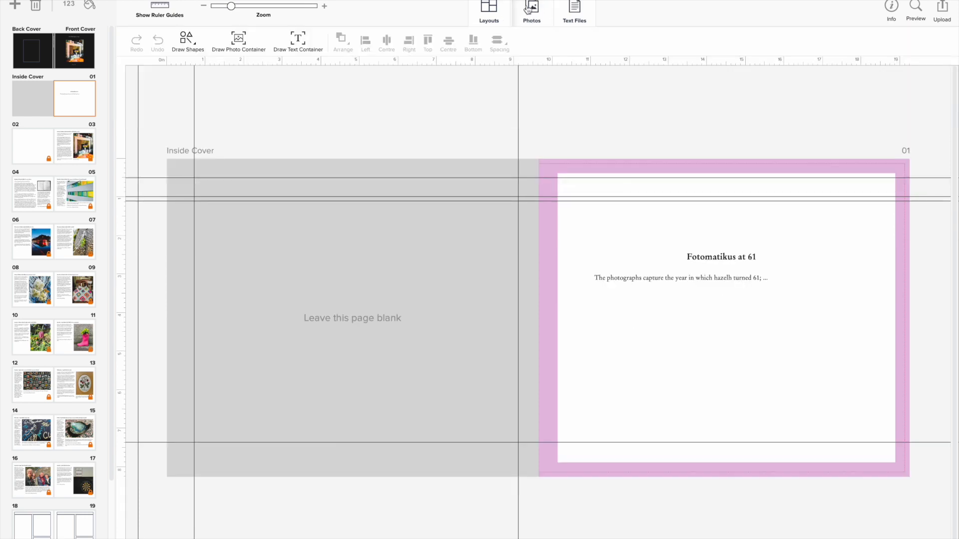
click(75, 142)
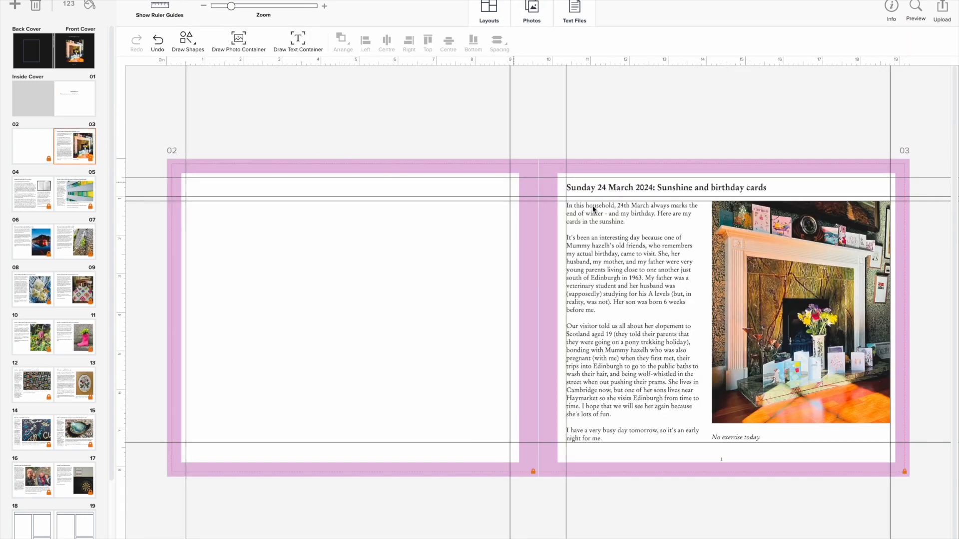
- Examine the text formatting of the heading and the body text container on page 3
click(600, 190)
click(570, 309)
click(682, 186)
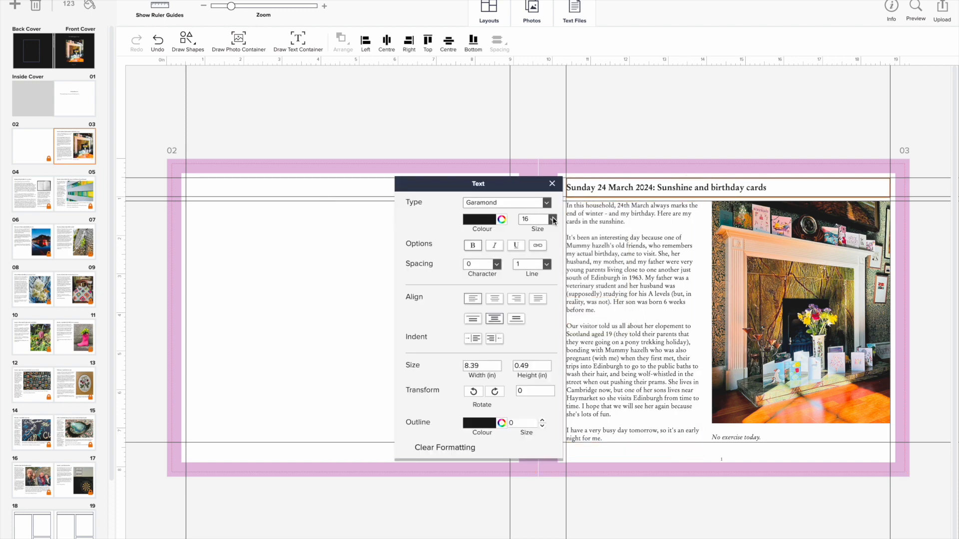
click(656, 125)
click(589, 202)
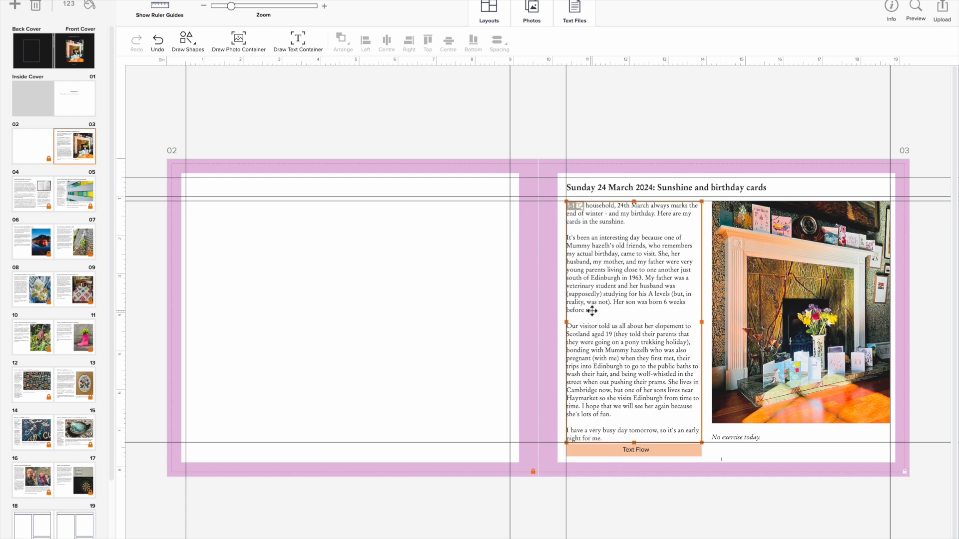
- Apply Fit to frame followed by Fill to frame to the fireplace photo on page 3, and close its settings
click(734, 420)
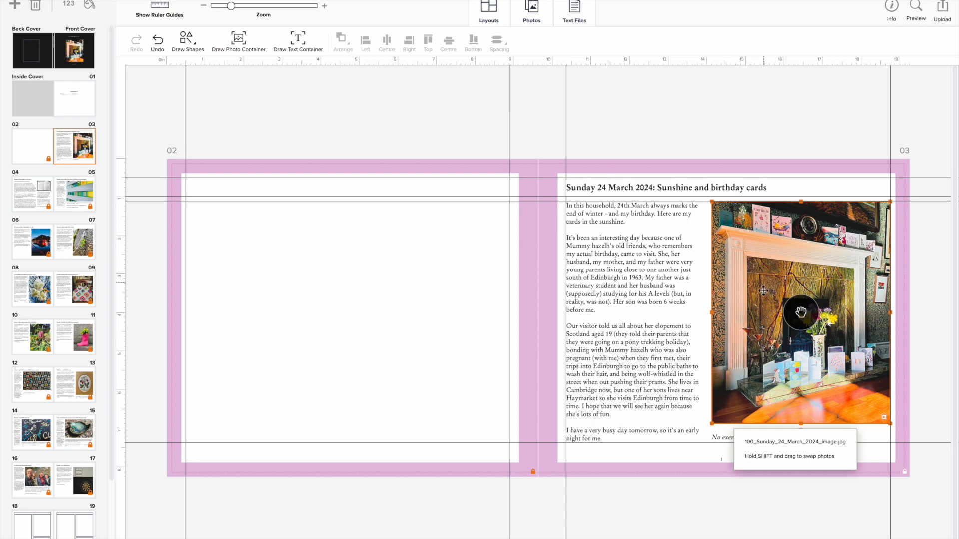
double_click(756, 315)
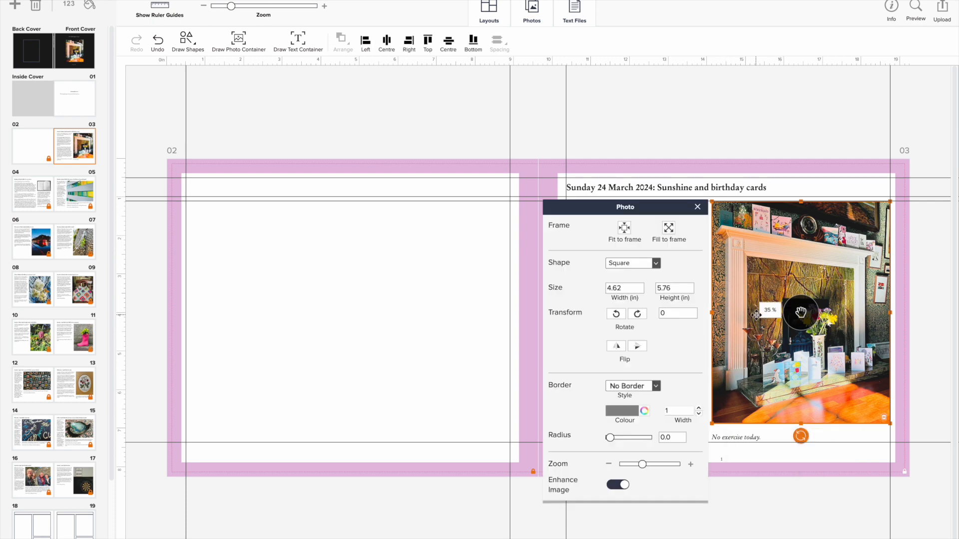
click(625, 228)
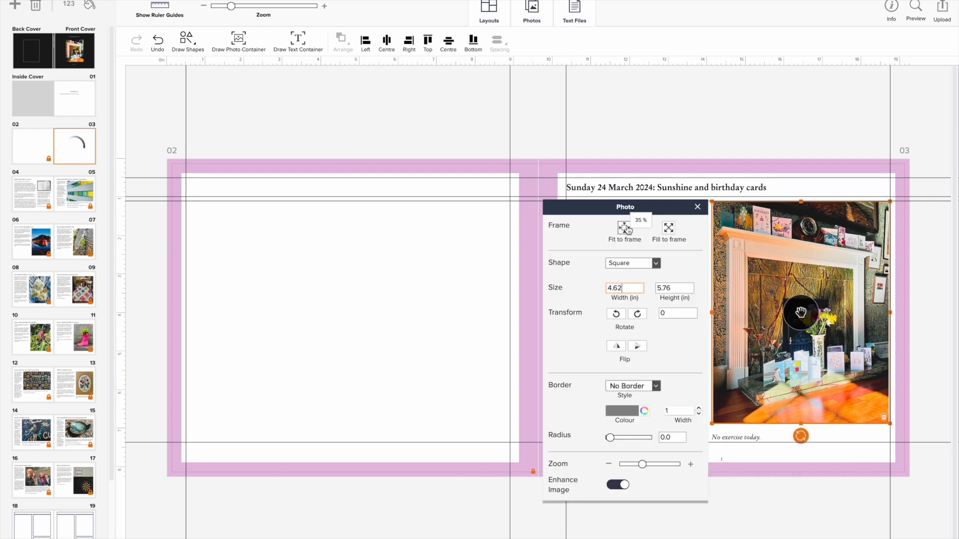
click(669, 228)
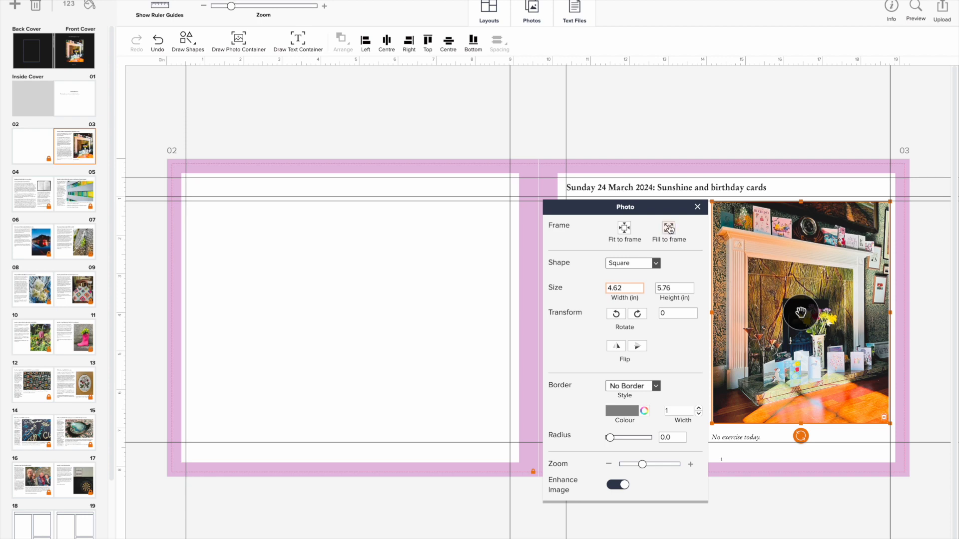
click(704, 115)
click(739, 438)
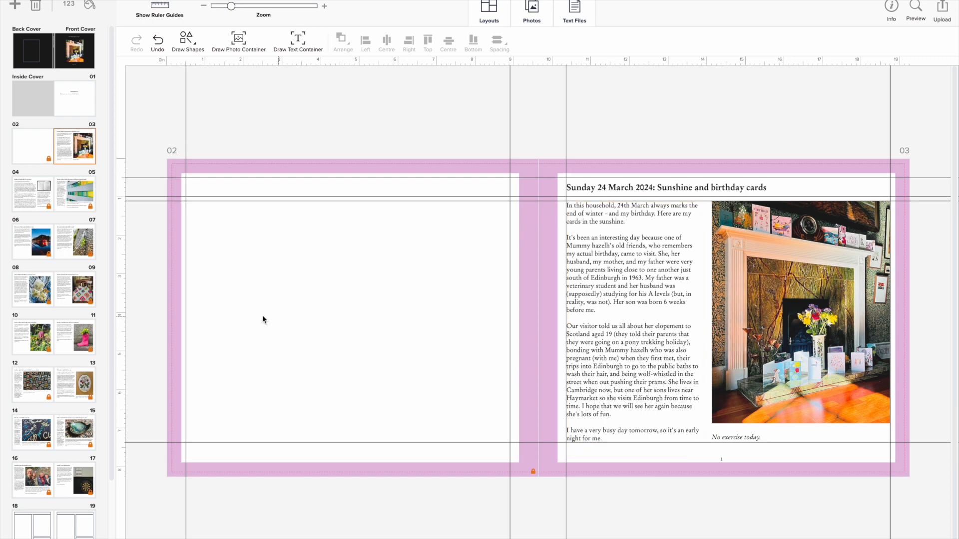
- Go to pages 14 and 15 and examine the flowing text containers and the photo on page 15
click(72, 429)
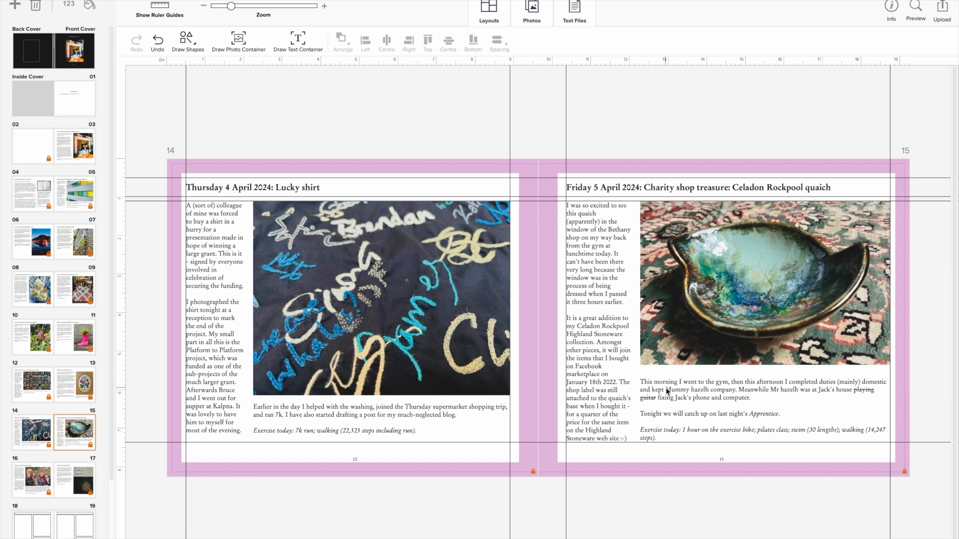
click(603, 372)
click(584, 304)
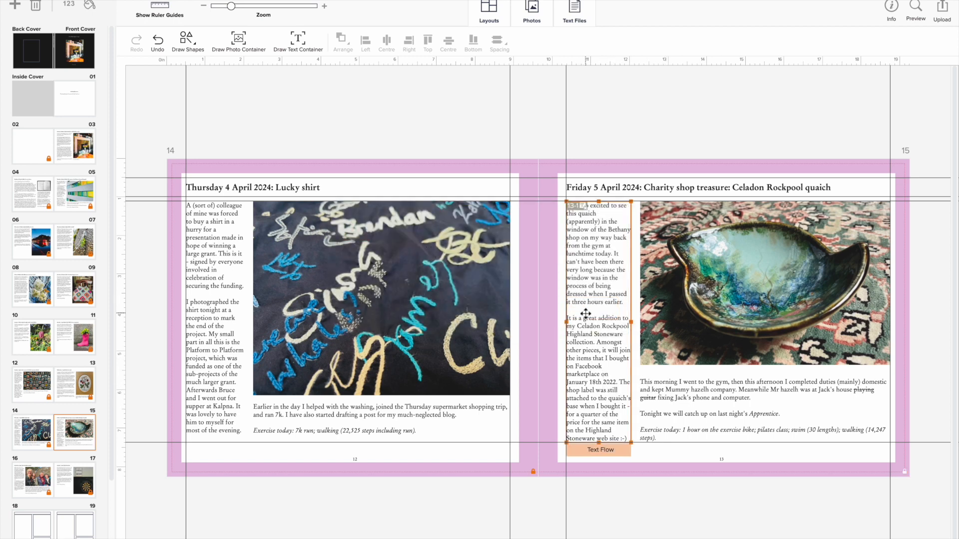
click(713, 388)
click(598, 244)
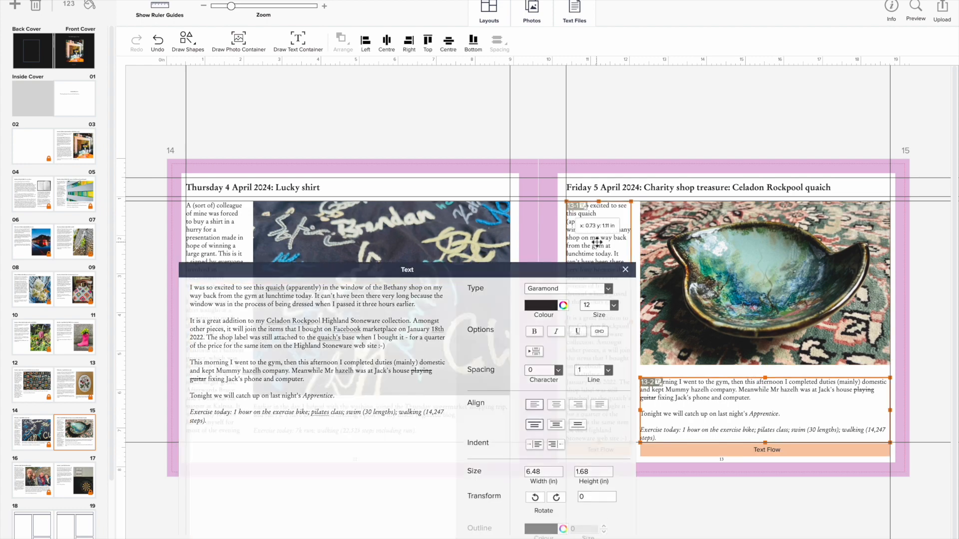
click(682, 235)
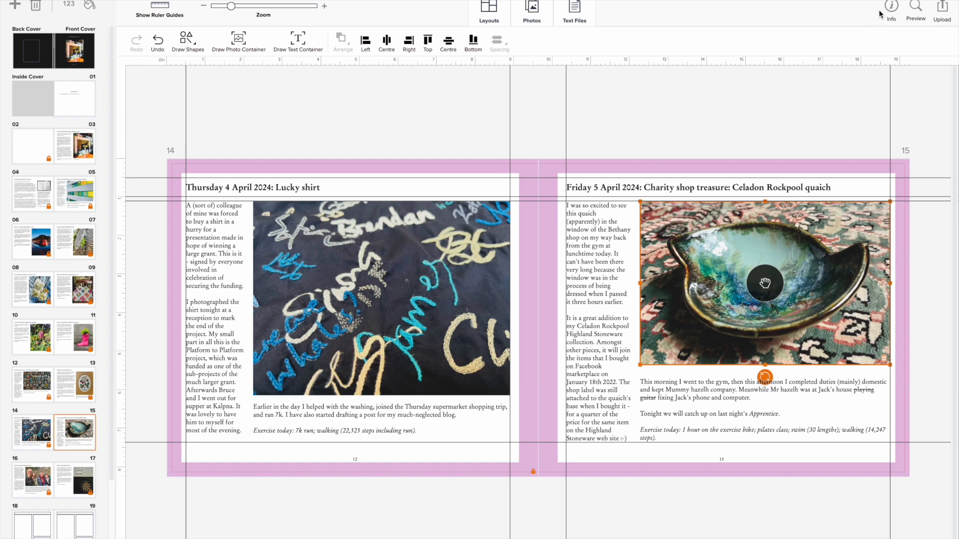
- Preview the book from page 15, browsing ahead to the blank spread and back to the 29 and 30 March 2024 entries
click(914, 8)
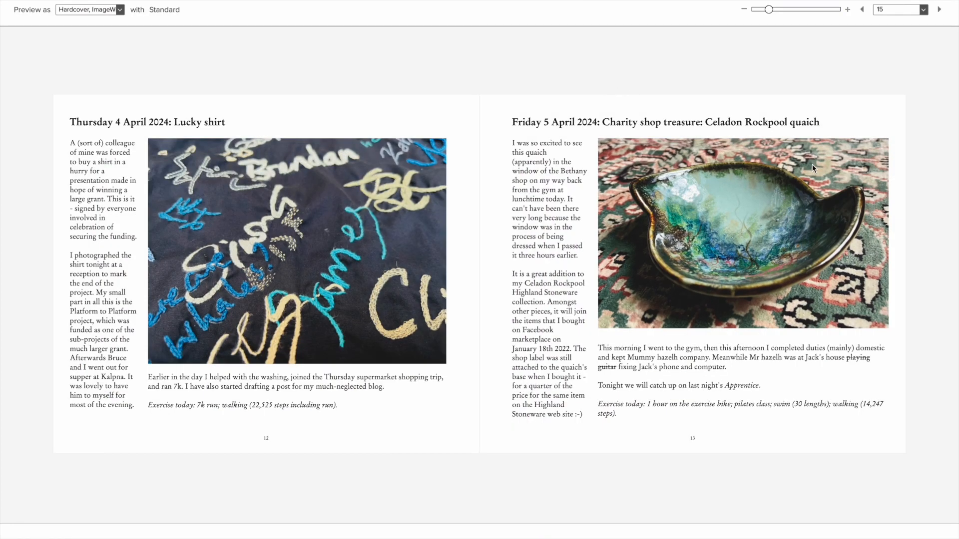
key(Right)
key(Right)
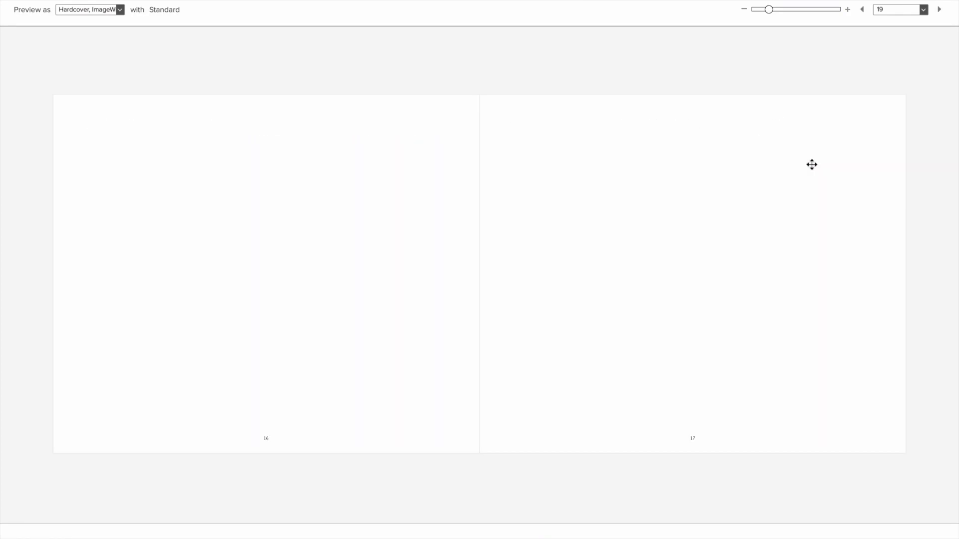
key(Left)
key(Left)
key(Left)
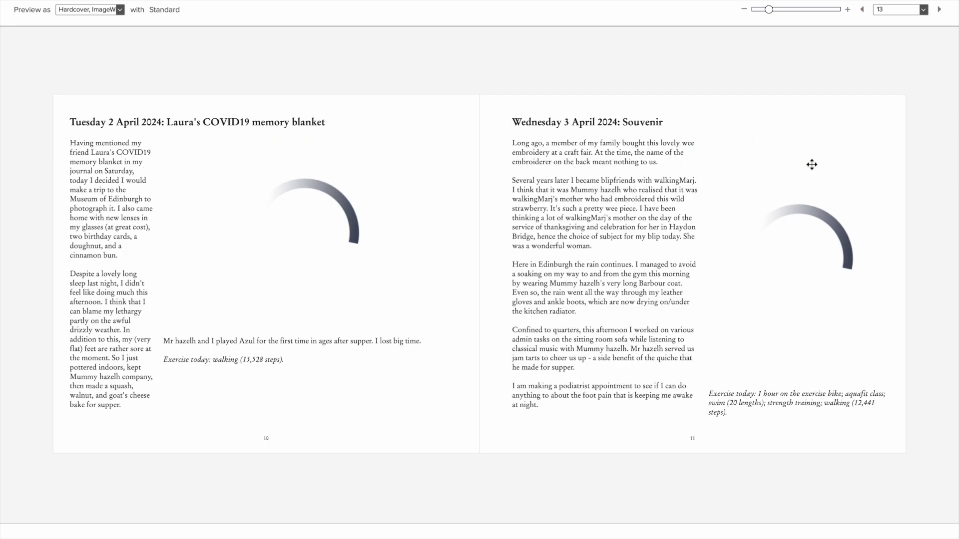
key(Left)
key(Left)
key(Left)
key(Left)
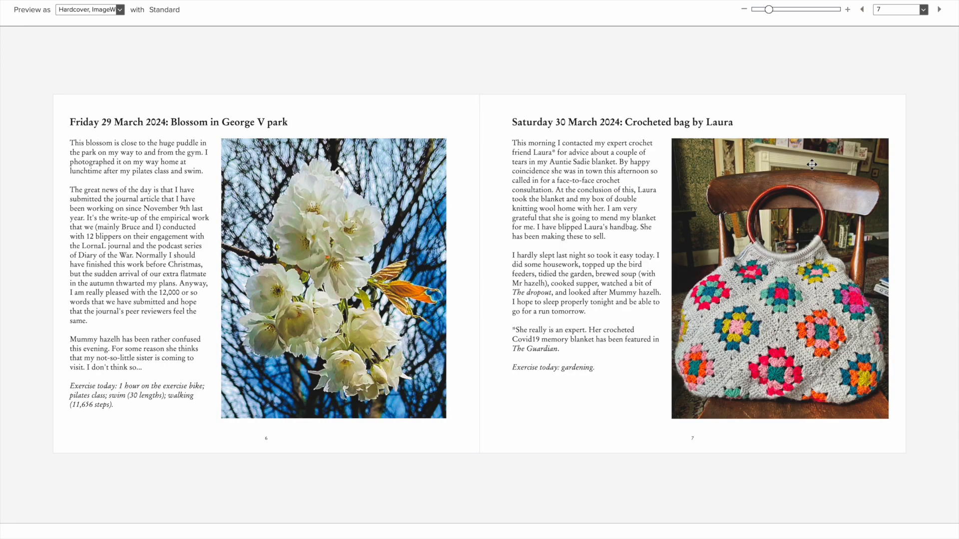